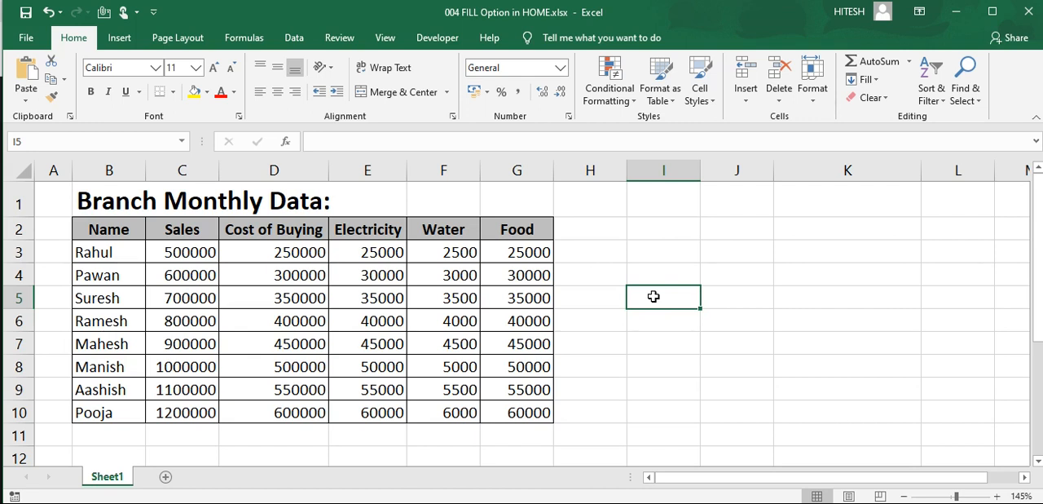
# Step: Examine the available Fill options and the Branch Monthly Data table
pyautogui.click(658, 252)
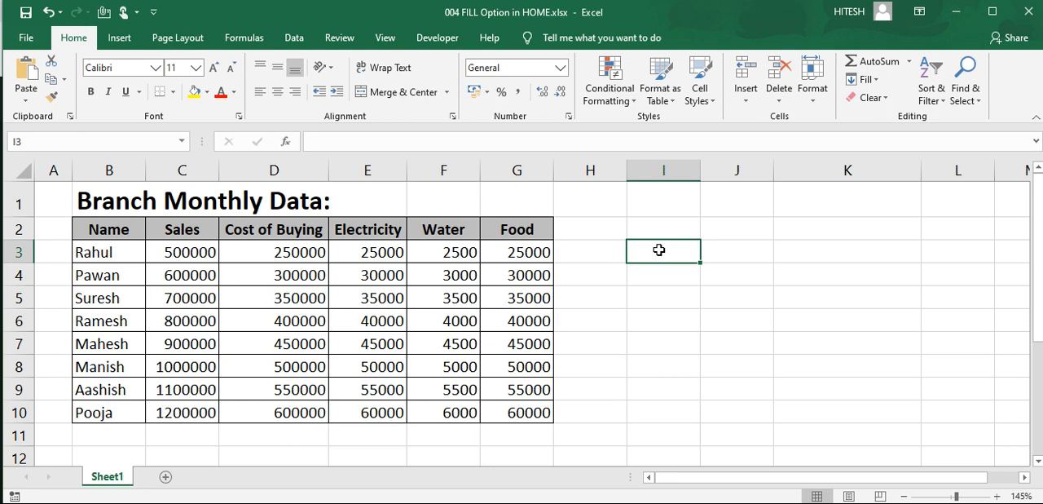
pyautogui.click(661, 227)
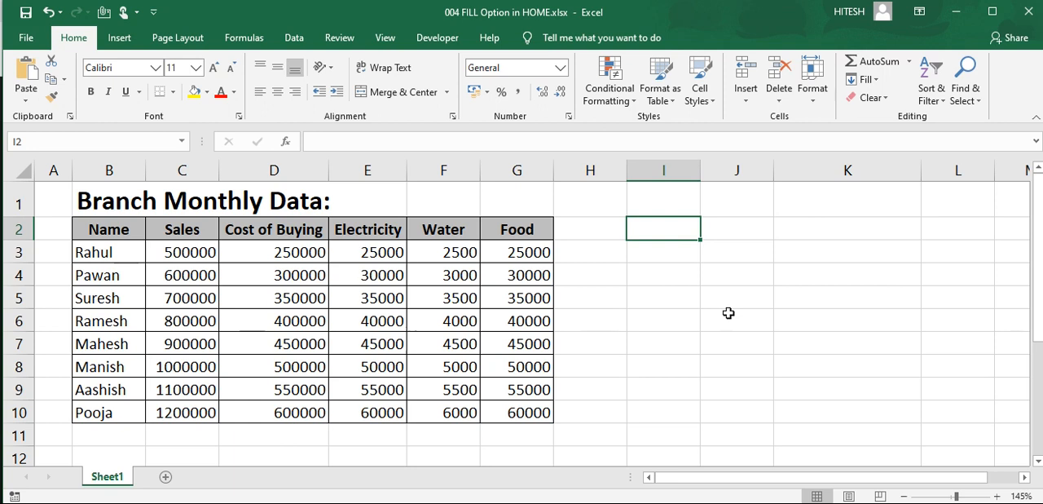
pyautogui.click(865, 79)
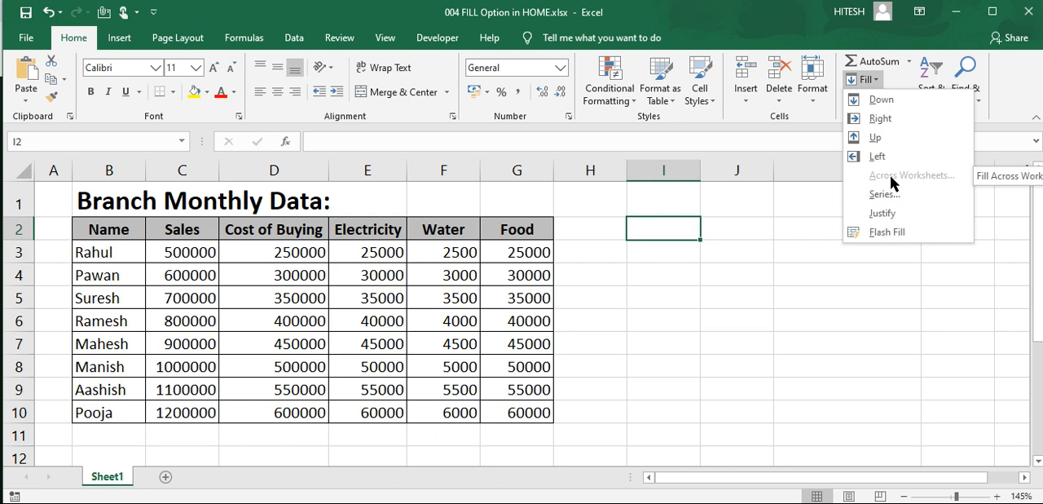
pyautogui.click(183, 313)
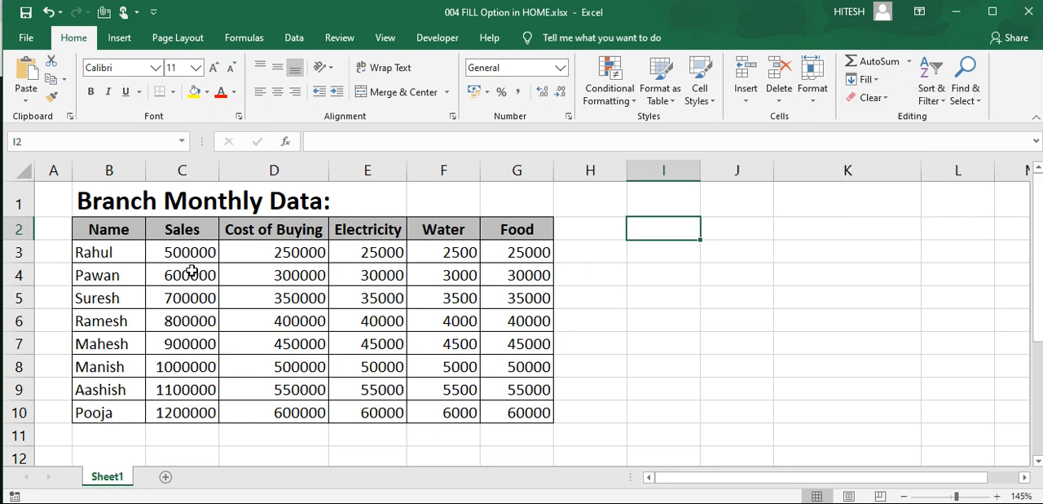
pyautogui.click(193, 272)
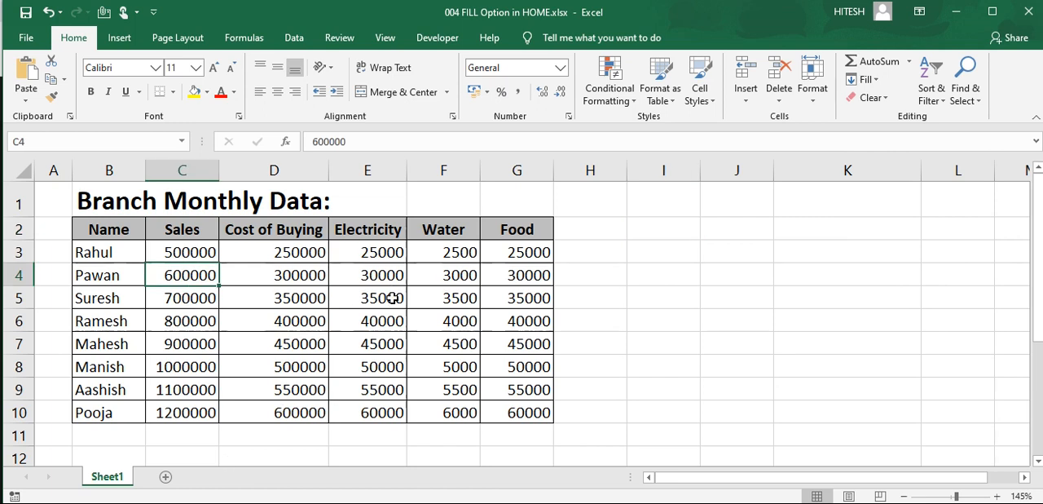
pyautogui.moveTo(98, 229); pyautogui.dragTo(543, 411)
pyautogui.click(590, 367)
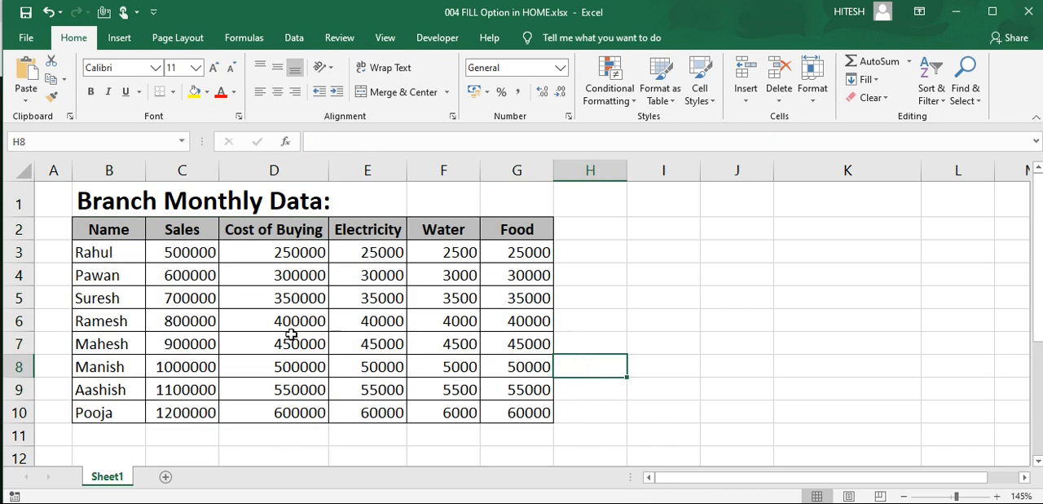
pyautogui.click(363, 318)
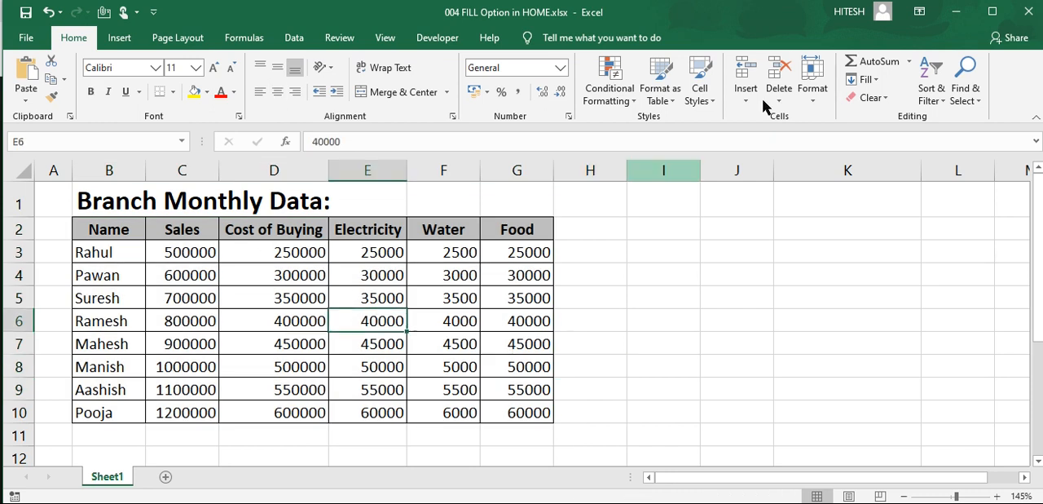
pyautogui.click(876, 80)
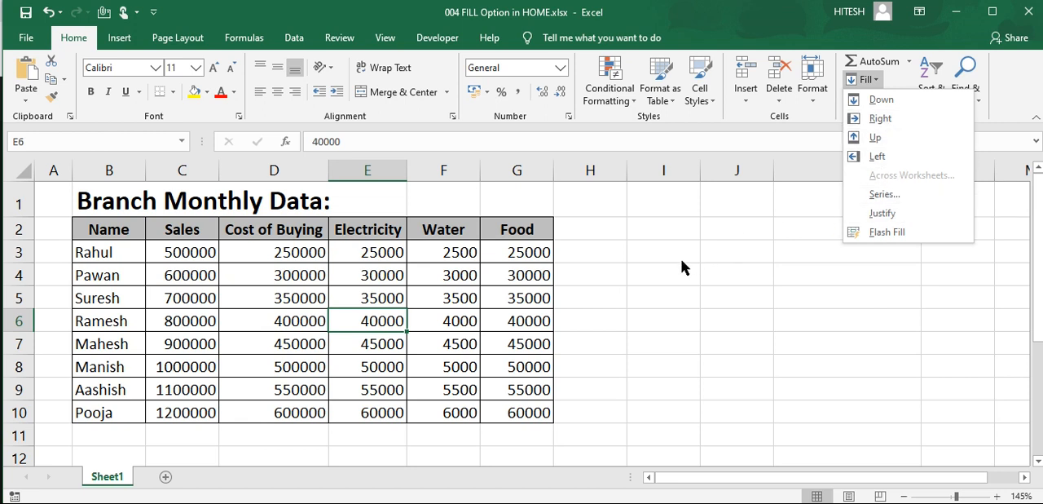
pyautogui.click(664, 277)
pyautogui.click(664, 275)
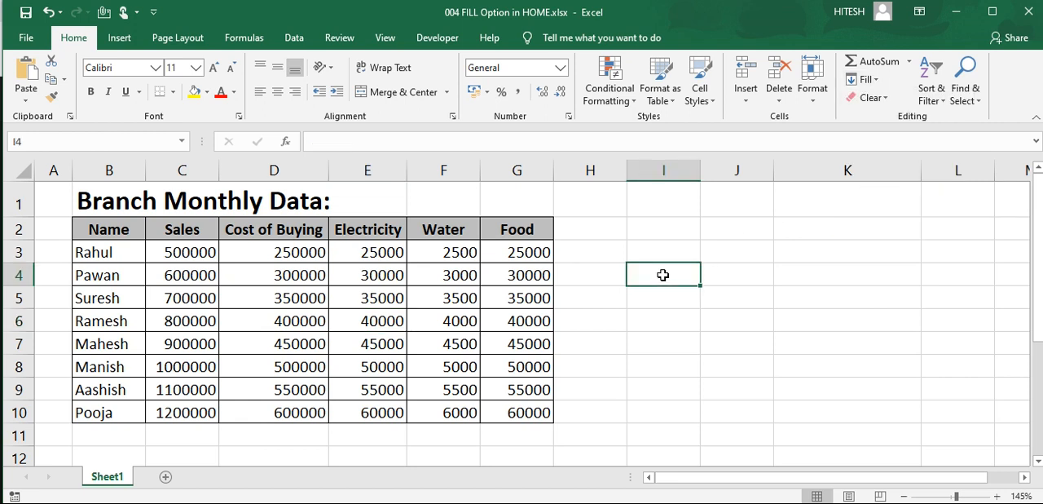
pyautogui.click(866, 79)
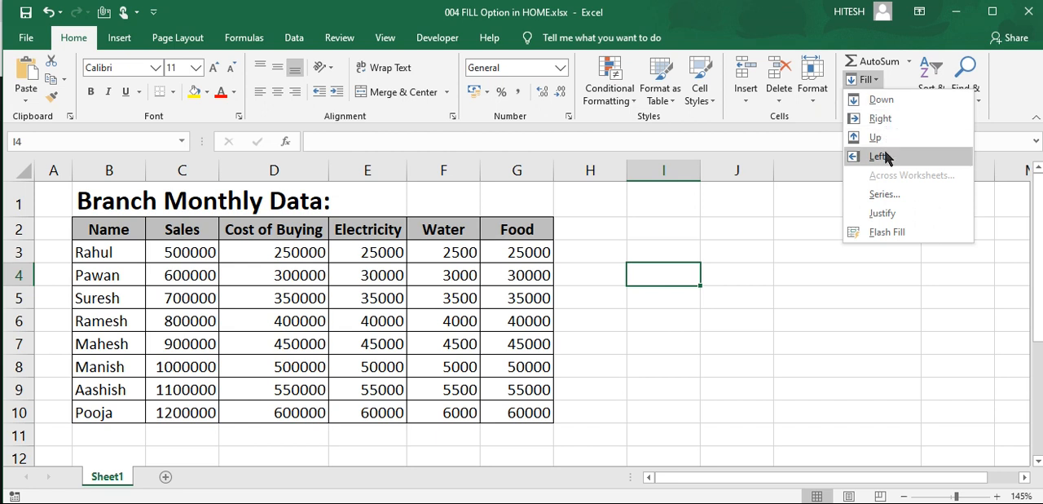
pyautogui.click(710, 275)
pyautogui.click(710, 275)
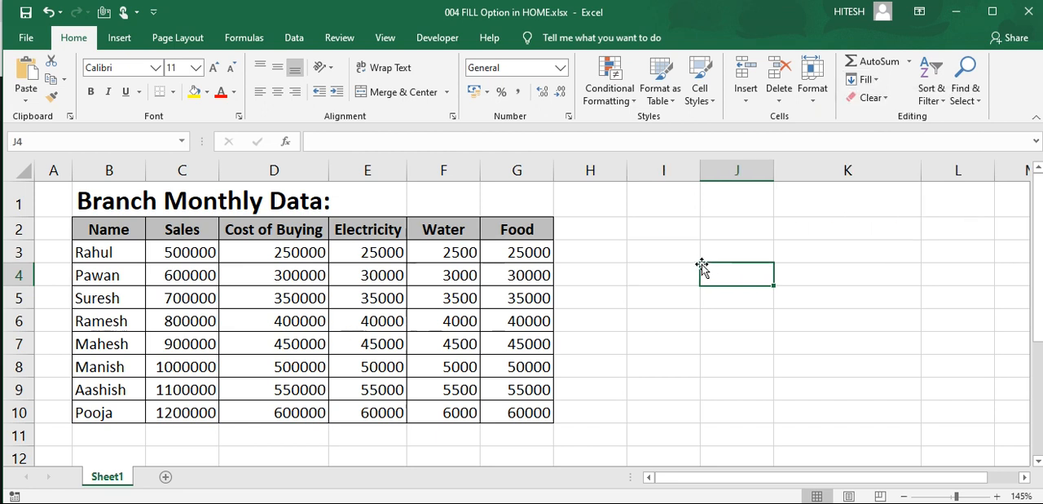
# Step: Enter 2 in cell I3 and fill it down through I6
pyautogui.click(648, 253)
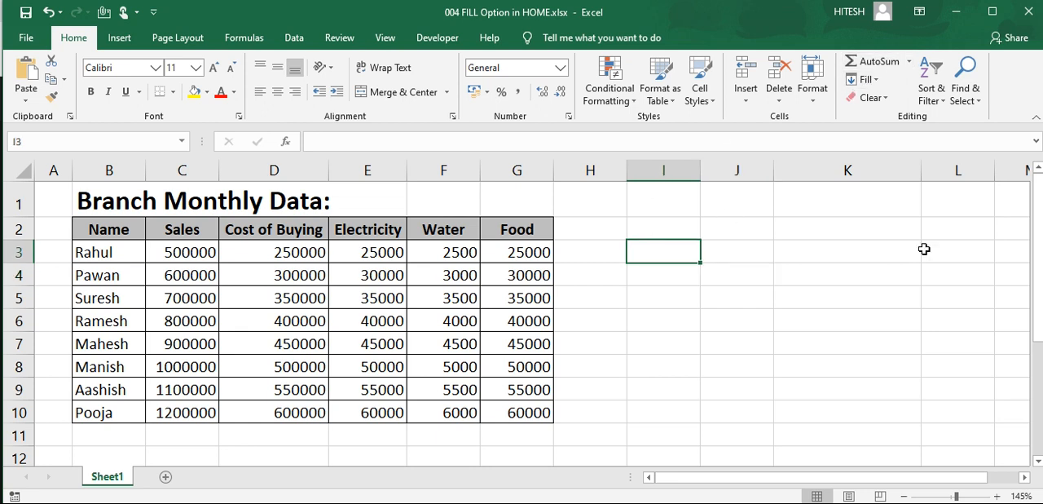
pyautogui.write('2')
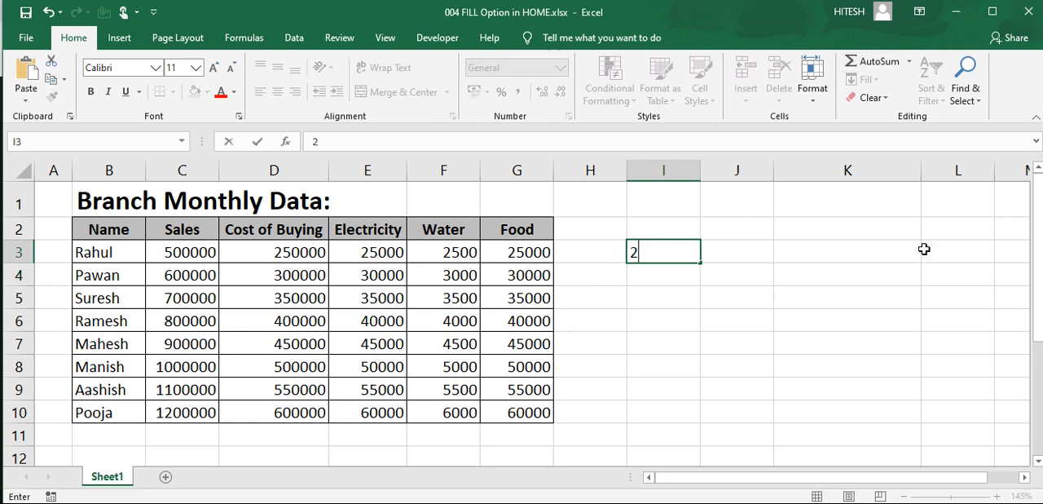
pyautogui.press('Return')
pyautogui.click(655, 251)
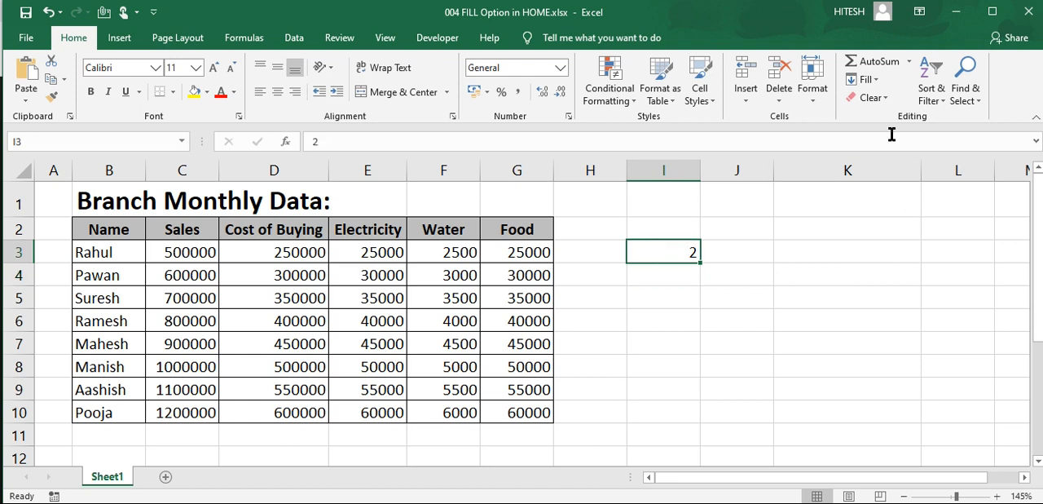
pyautogui.click(866, 79)
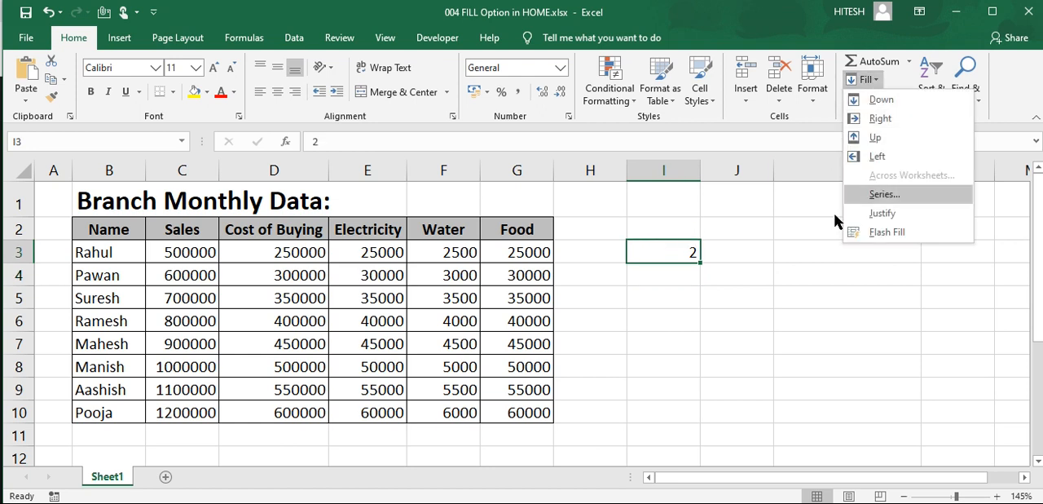
pyautogui.click(800, 291)
pyautogui.moveTo(667, 249); pyautogui.dragTo(690, 318)
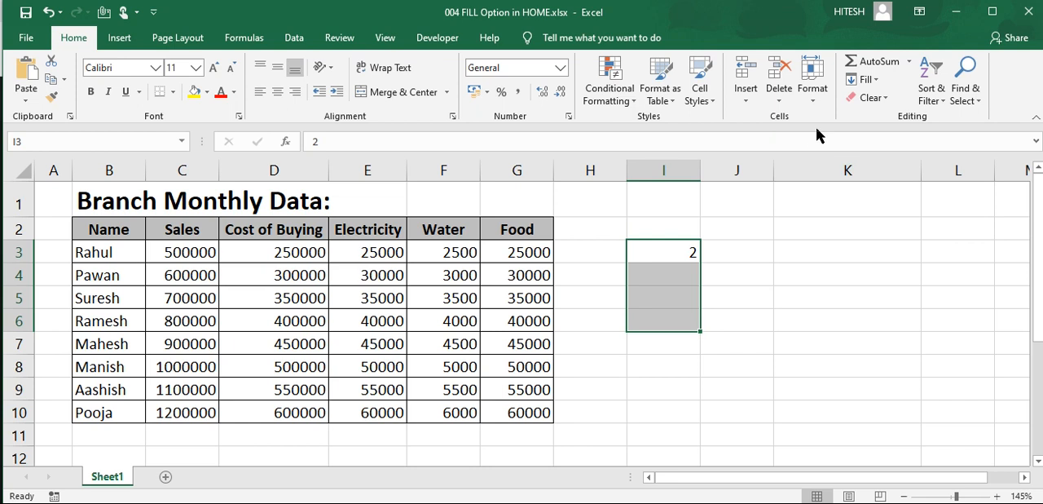
pyautogui.click(866, 80)
pyautogui.click(882, 99)
# Step: Replace the value in I3 with the formula =2+2 and fill it down through I6
pyautogui.click(679, 263)
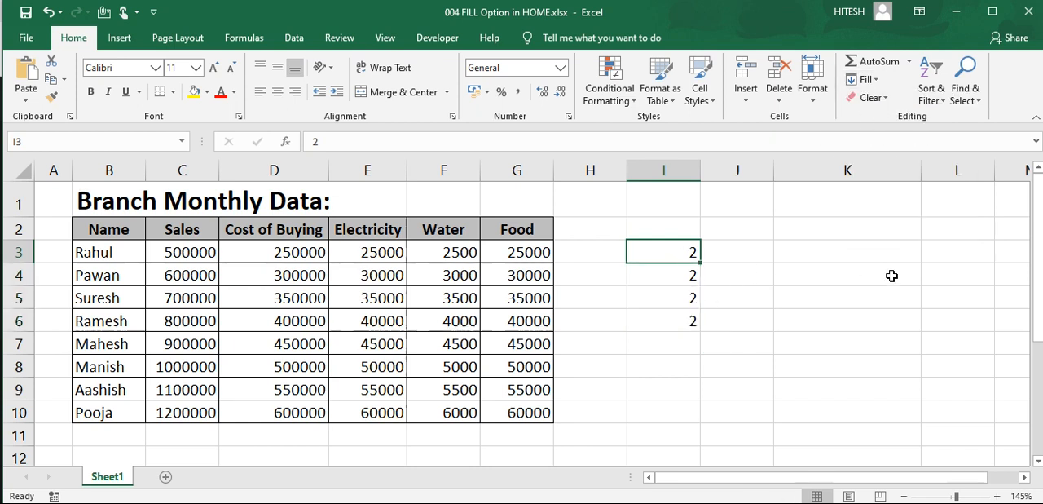
pyautogui.write('=2+2')
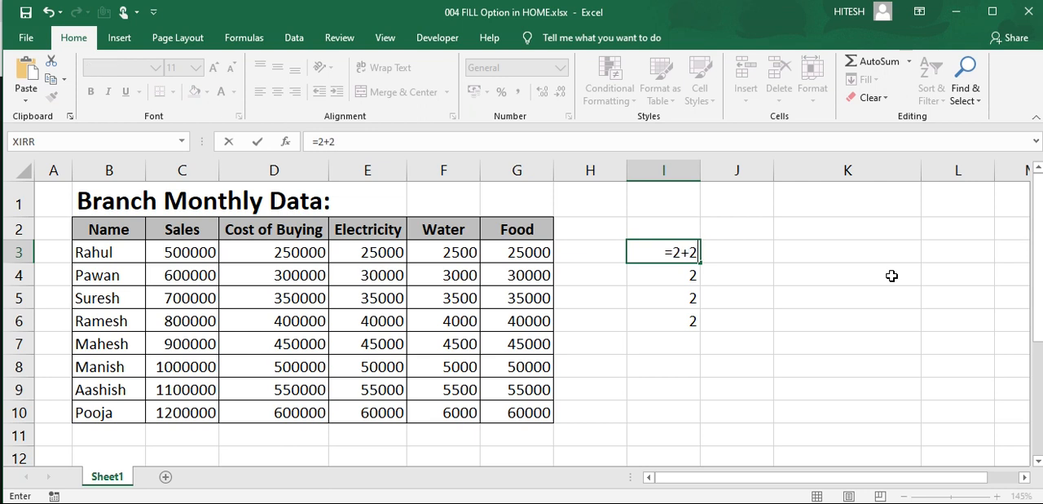
pyautogui.press('Return')
pyautogui.moveTo(668, 253); pyautogui.dragTo(693, 320)
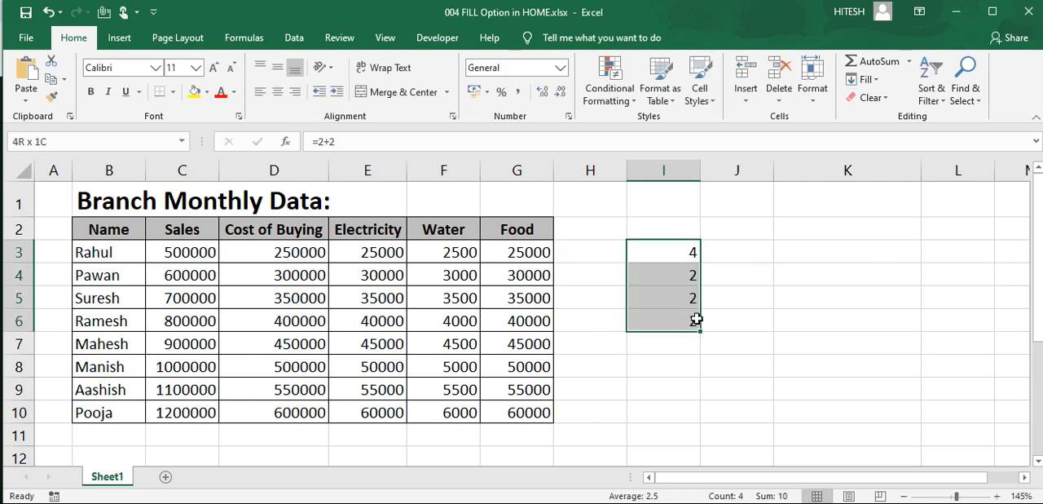
pyautogui.click(863, 80)
pyautogui.click(883, 106)
pyautogui.click(681, 281)
# Step: Enter the formula =G3+F3 in cell I3 to add the first row's Food and Water amounts
pyautogui.click(672, 250)
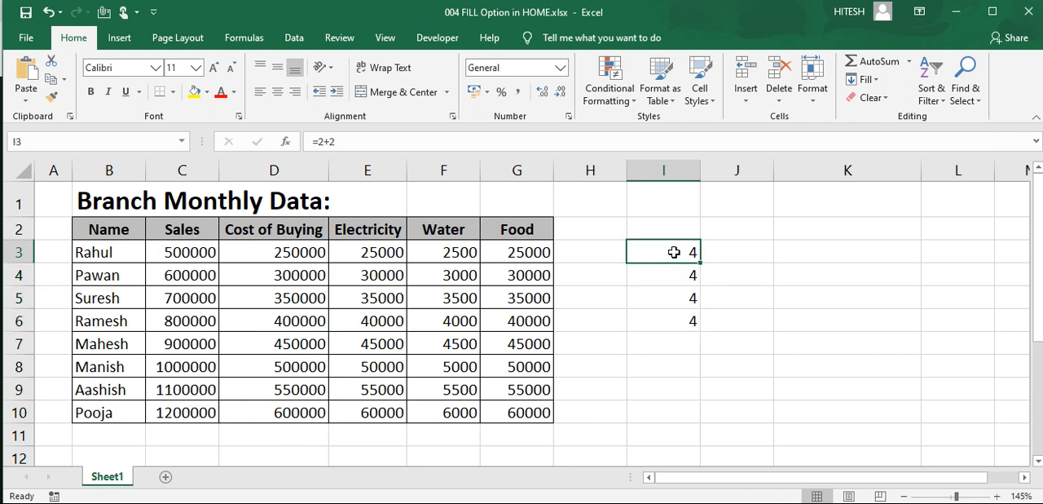
pyautogui.write('=')
pyautogui.press('Left')
pyautogui.press('Left')
pyautogui.write('+')
pyautogui.press('Left')
pyautogui.press('Left')
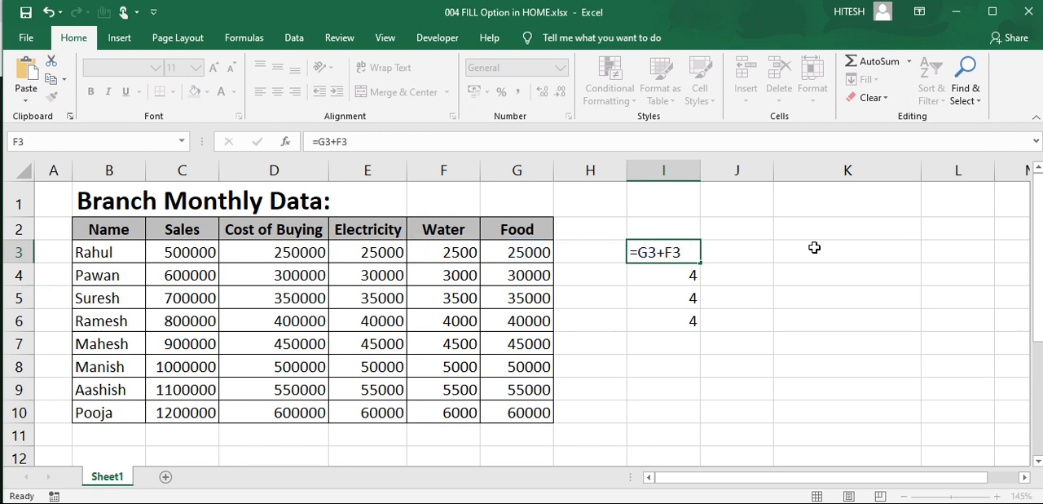
pyautogui.press('Return')
# Step: Fill the Food plus Water formula in I3 down through I6
pyautogui.click(679, 253)
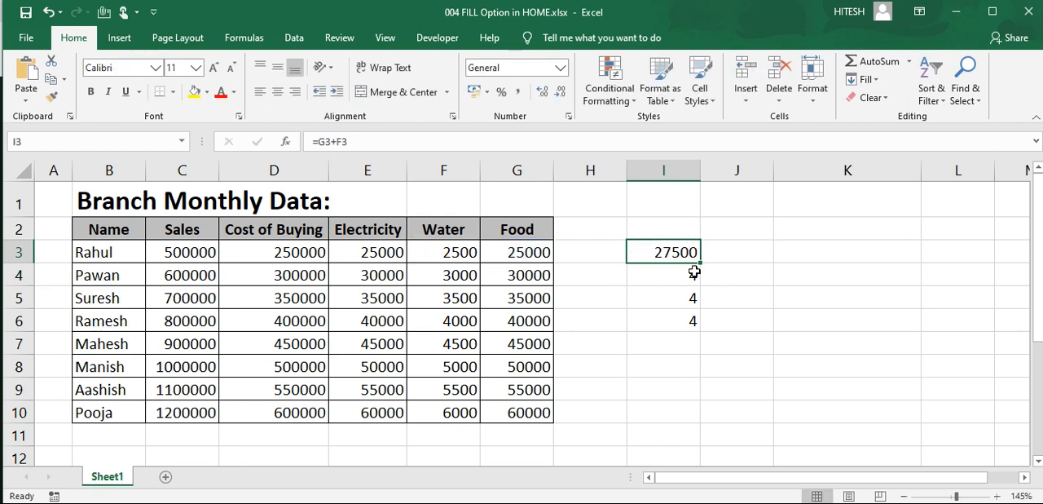
pyautogui.moveTo(679, 253); pyautogui.dragTo(680, 318)
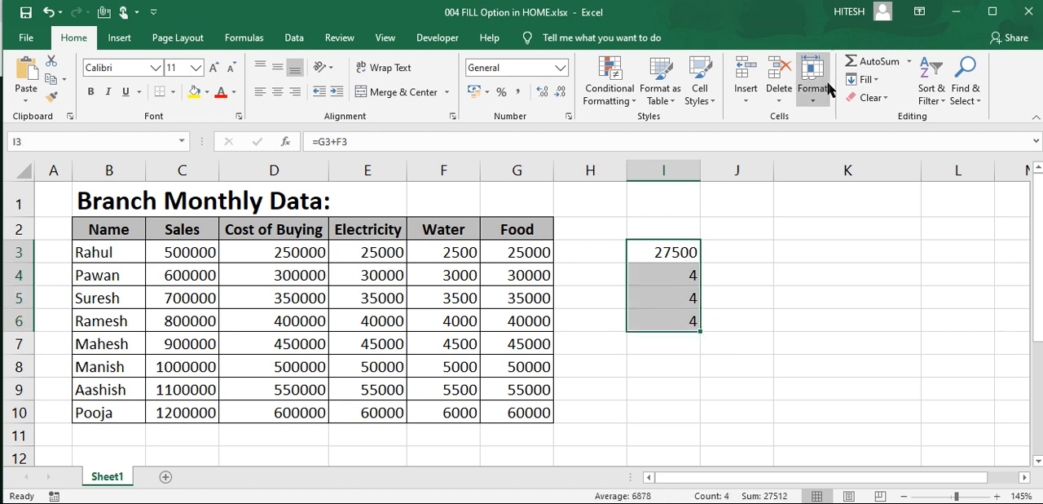
pyautogui.click(869, 80)
pyautogui.click(888, 100)
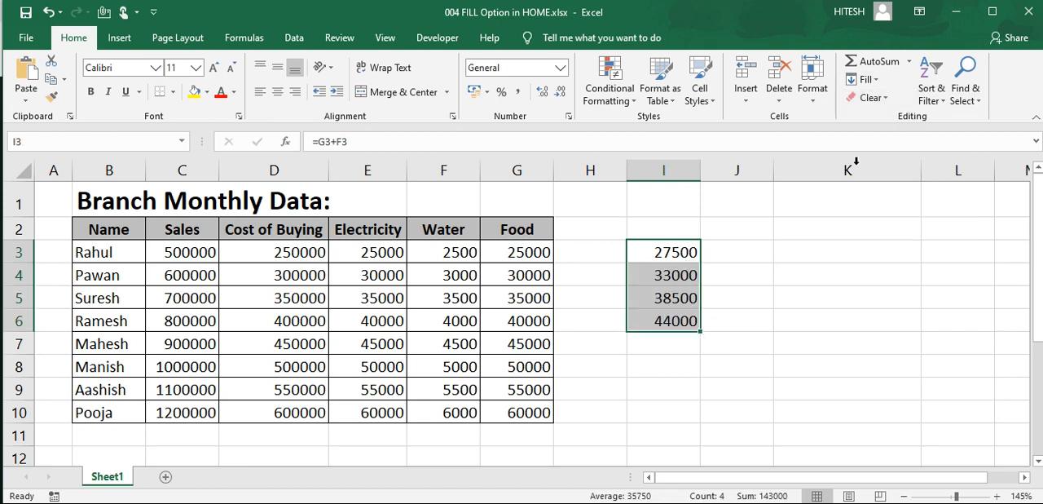
# Step: Inspect the filled formulas in I3 through I6 to check which cells each one references
pyautogui.click(671, 253)
pyautogui.click(690, 277)
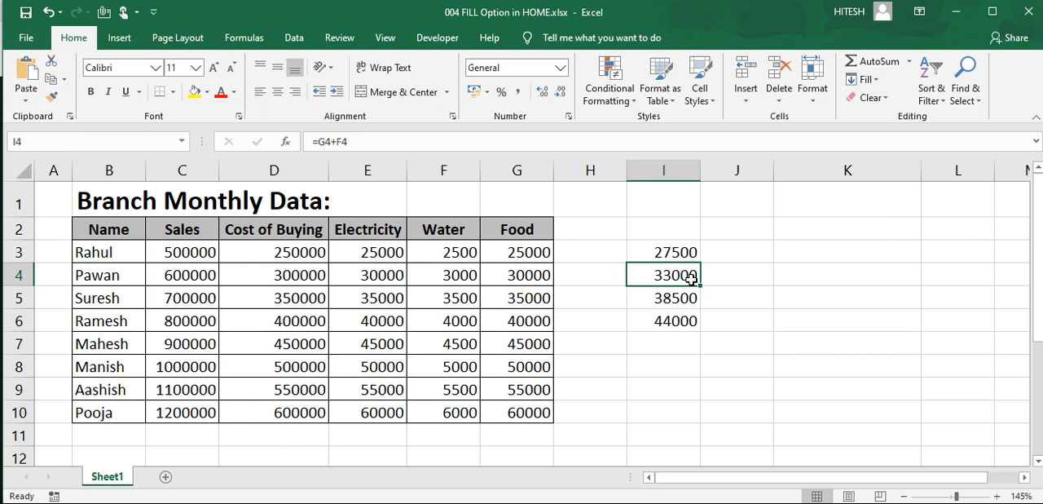
pyautogui.doubleClick(692, 279)
pyautogui.press('Escape')
pyautogui.click(681, 294)
pyautogui.doubleClick(680, 294)
pyautogui.press('Escape')
pyautogui.click(687, 319)
pyautogui.doubleClick(688, 319)
pyautogui.press('Escape')
# Step: Clear the contents of cells I3 through I6
pyautogui.moveTo(684, 252); pyautogui.dragTo(687, 320)
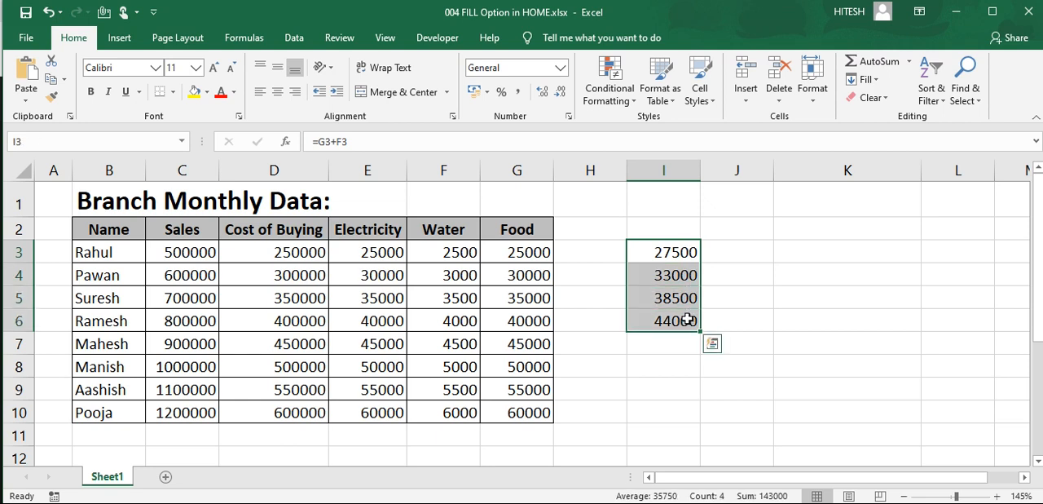
pyautogui.click(683, 276)
pyautogui.click(676, 252)
pyautogui.click(687, 320)
pyautogui.click(678, 257)
pyautogui.moveTo(681, 254); pyautogui.dragTo(687, 318)
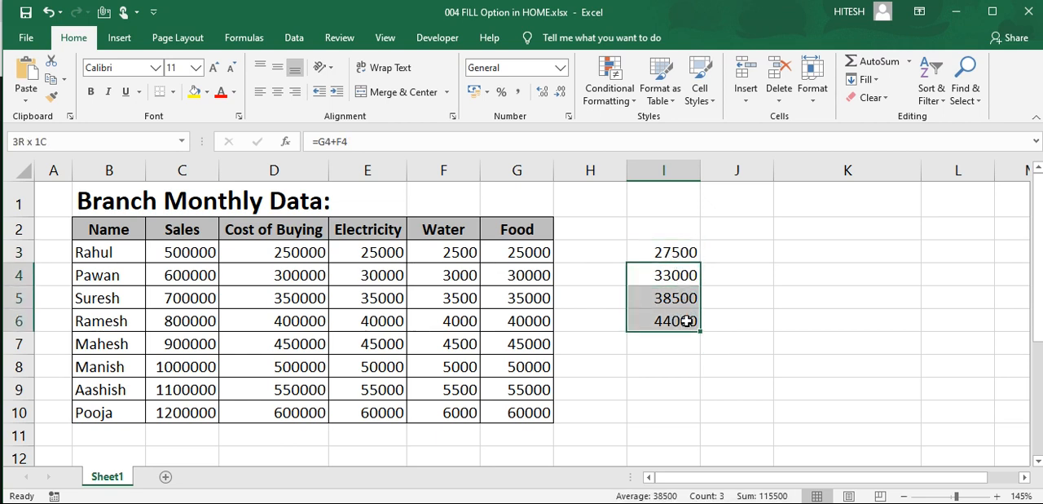
pyautogui.moveTo(673, 252); pyautogui.dragTo(683, 317)
pyautogui.click(687, 249)
pyautogui.moveTo(687, 252); pyautogui.dragTo(695, 320)
pyautogui.press('Delete')
# Step: Enter 2 in cell I3 and fill it to the right across I3:L3
pyautogui.click(673, 254)
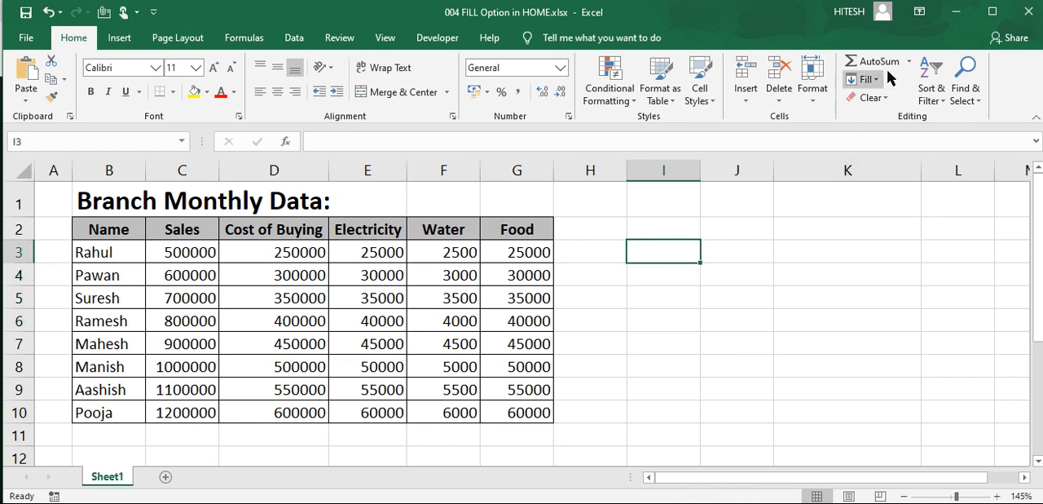
pyautogui.write('2')
pyautogui.press('Tab')
pyautogui.click(672, 250)
pyautogui.click(865, 79)
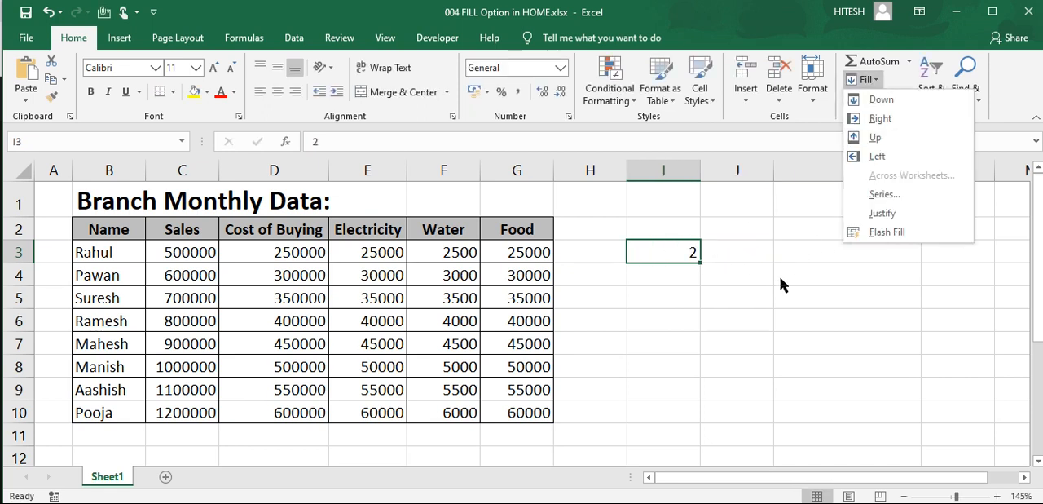
pyautogui.click(693, 256)
pyautogui.moveTo(692, 256); pyautogui.dragTo(922, 234)
pyautogui.click(866, 79)
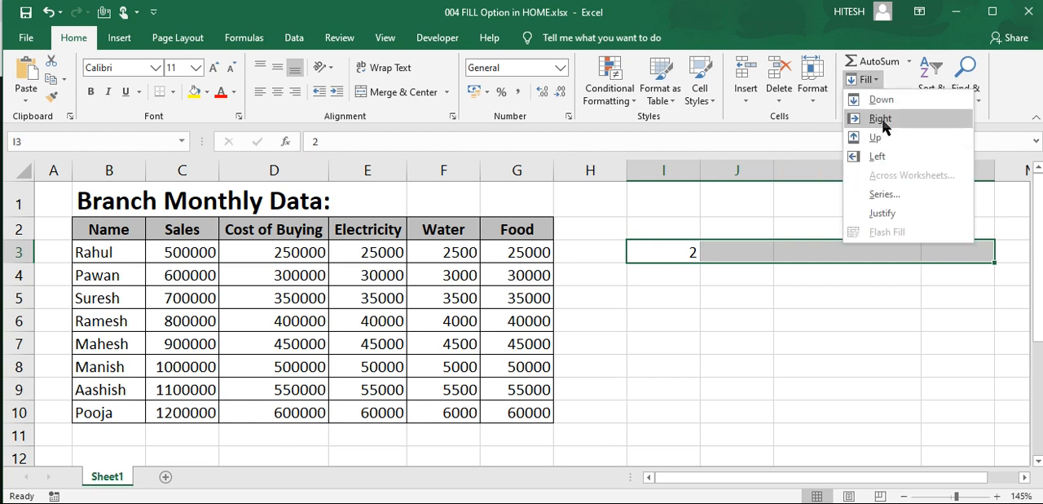
pyautogui.click(880, 115)
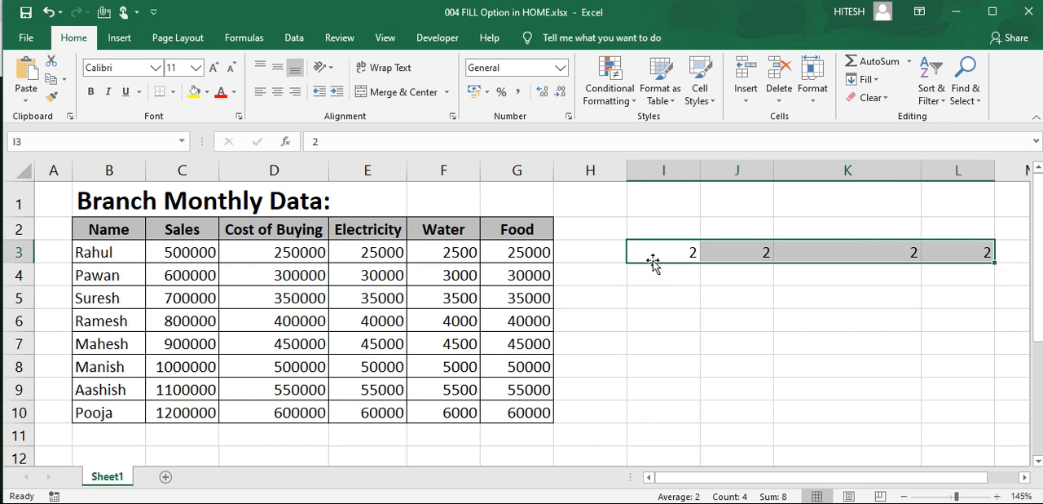
# Step: Try Fill Up on the row I3:L3 and undo that fill
pyautogui.click(880, 79)
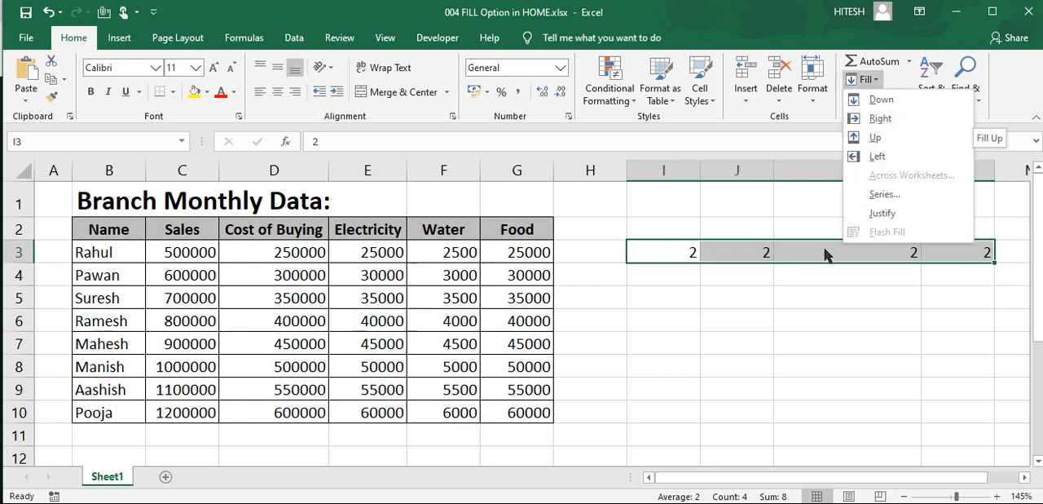
pyautogui.click(879, 137)
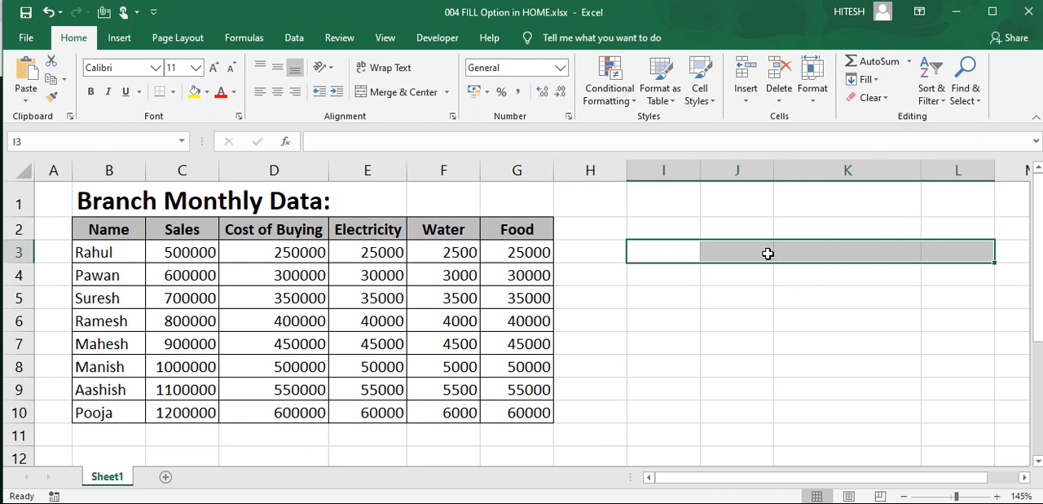
pyautogui.click(685, 248)
pyautogui.moveTo(675, 253); pyautogui.dragTo(939, 252)
pyautogui.write('2')
pyautogui.hotkey('ctrl', 'Return')
# Step: Enter 4, 3, 2 and 1 in cells I4 through L4
pyautogui.click(688, 276)
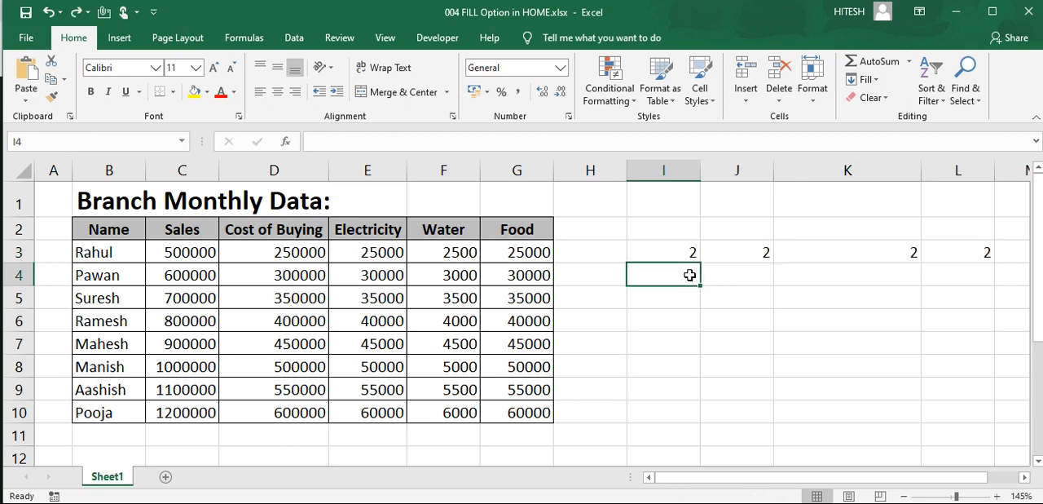
pyautogui.click(683, 314)
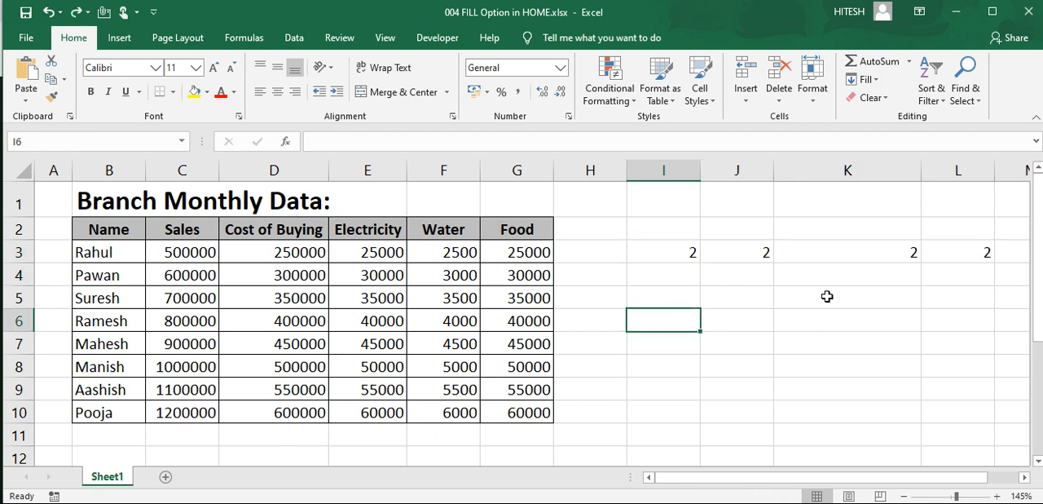
pyautogui.press('Up')
pyautogui.press('Up')
pyautogui.write('4')
pyautogui.press('Return')
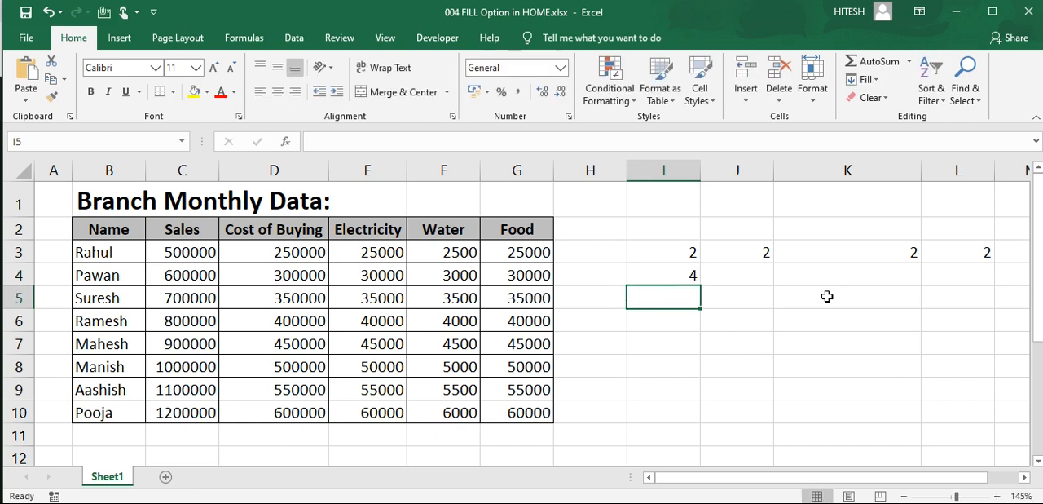
pyautogui.click(762, 280)
pyautogui.write('3')
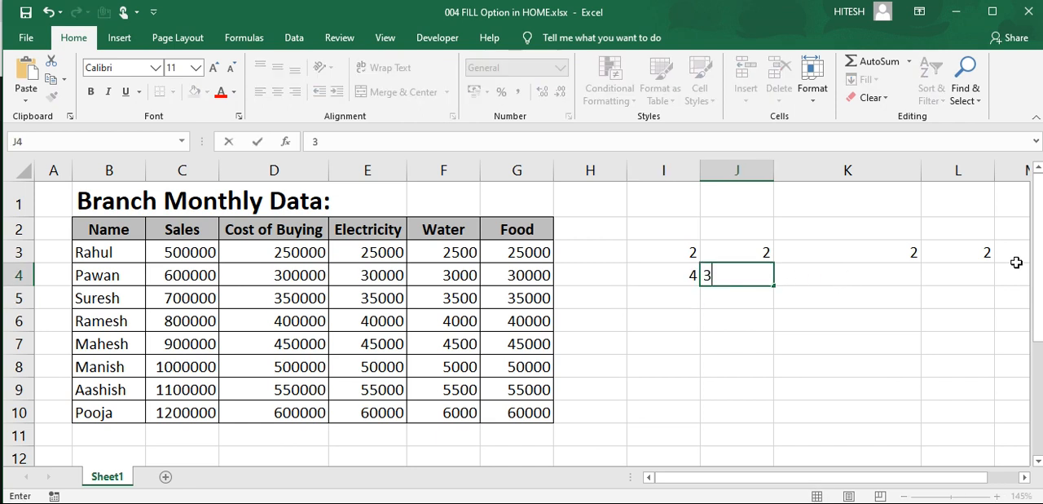
pyautogui.press('Tab')
pyautogui.write('2')
pyautogui.press('Tab')
pyautogui.write('1')
pyautogui.press('Tab')
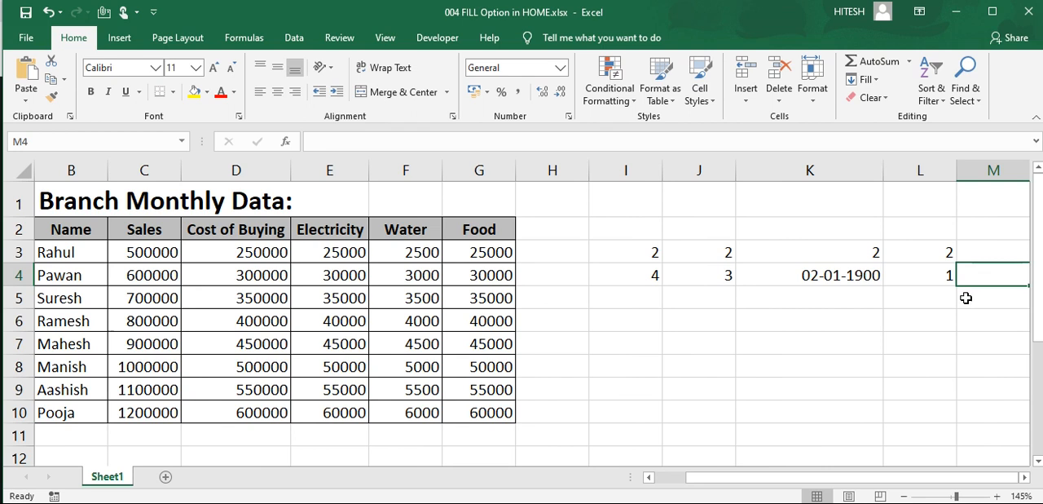
# Step: Try filling the row 4 values up into I3:L3 and undo that fill
pyautogui.click(903, 277)
pyautogui.moveTo(885, 484); pyautogui.dragTo(788, 483)
pyautogui.moveTo(689, 277); pyautogui.dragTo(930, 274)
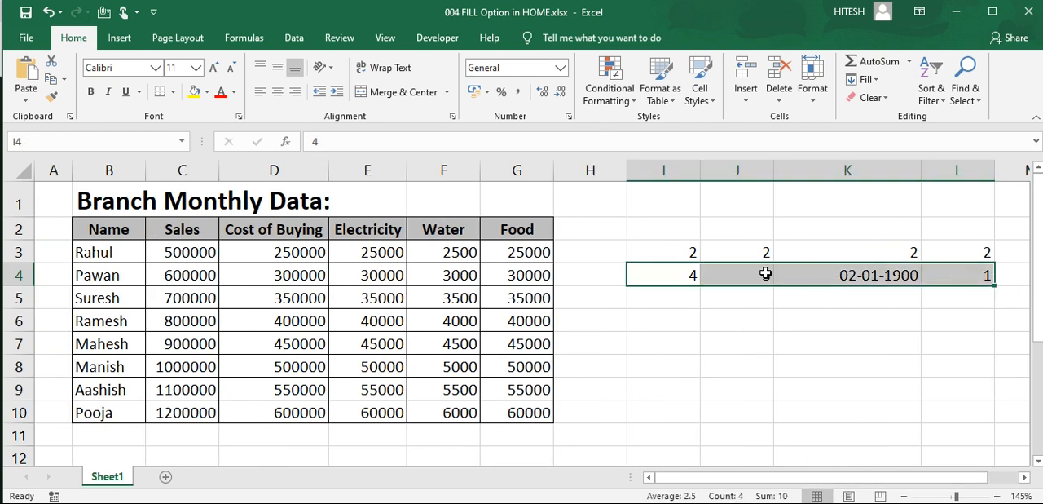
pyautogui.moveTo(680, 251); pyautogui.dragTo(933, 257)
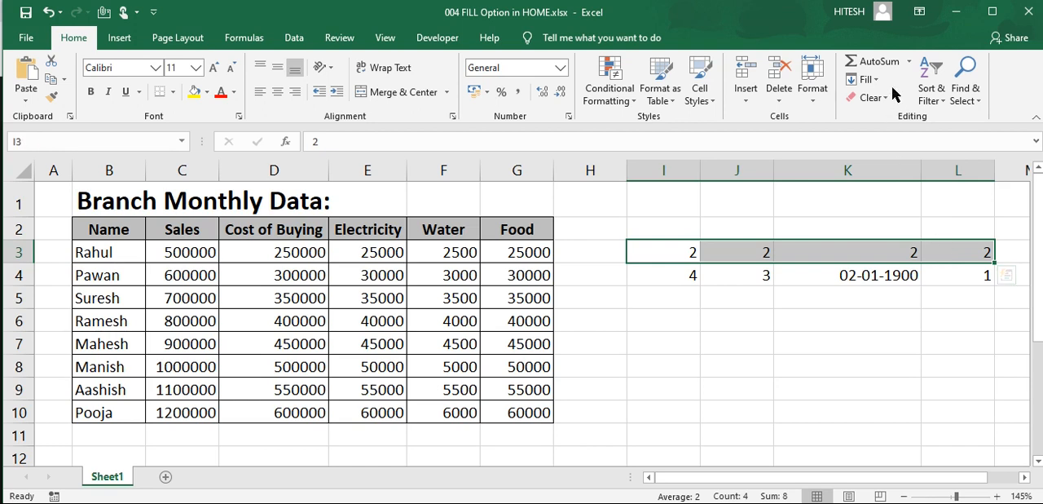
pyautogui.click(866, 80)
pyautogui.click(885, 139)
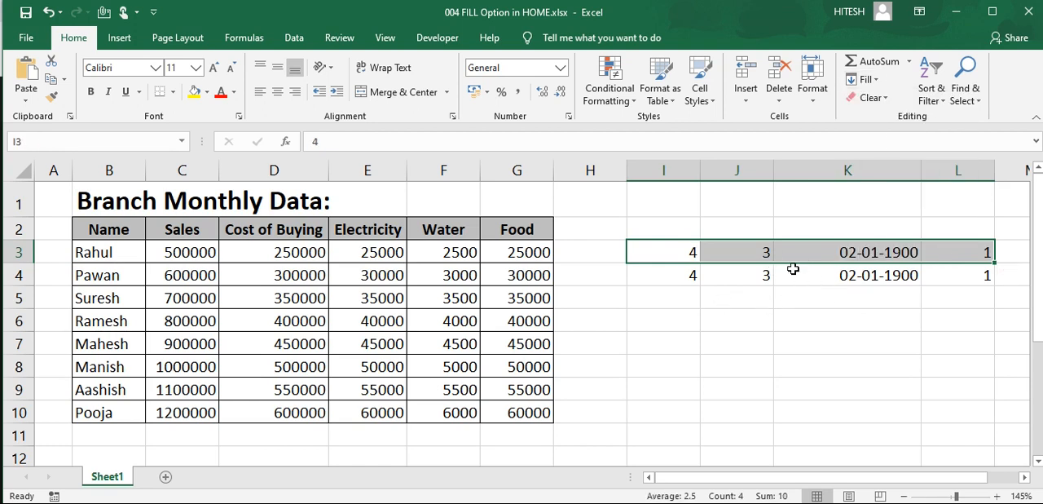
pyautogui.click(930, 245)
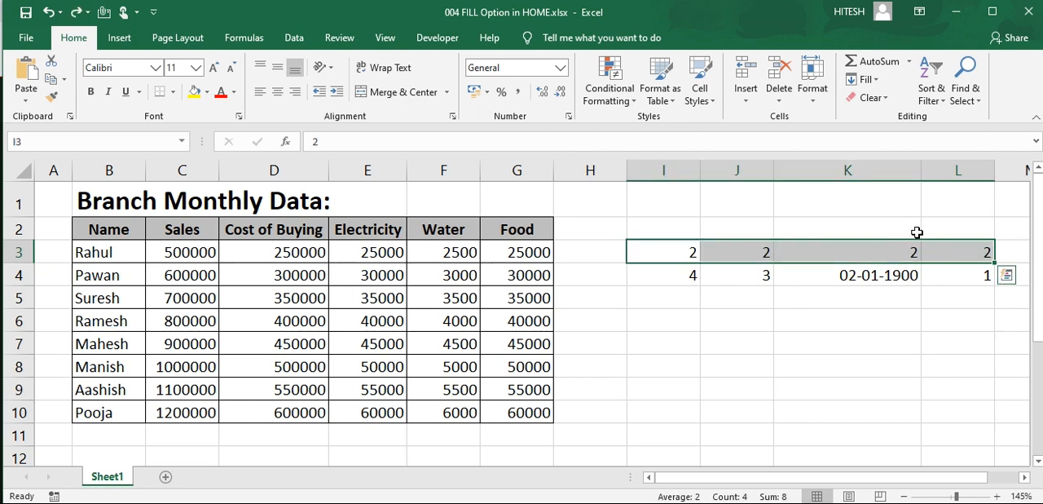
# Step: Fill the row 3 values up over the range I1:L3
pyautogui.keyDown('shift'); pyautogui.click(934, 207); pyautogui.keyUp('shift')
pyautogui.click(865, 79)
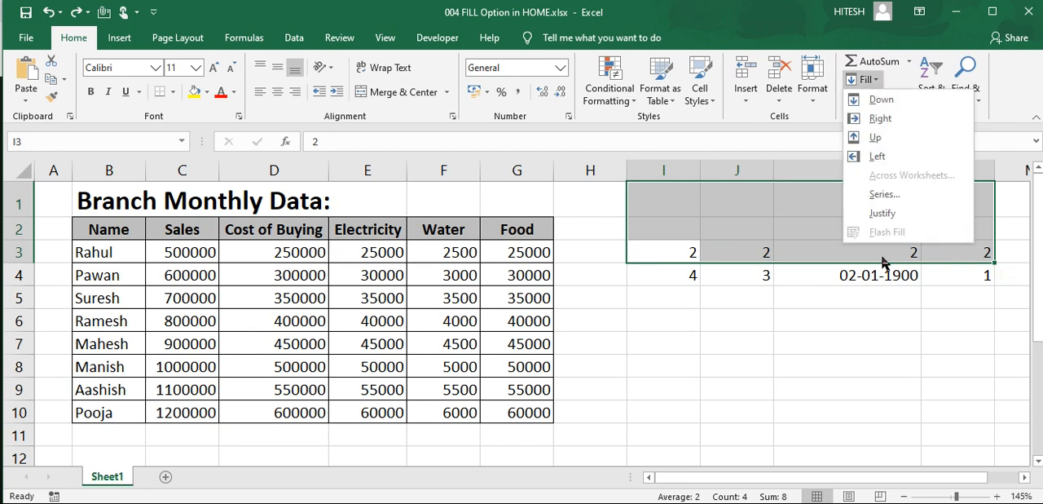
pyautogui.click(862, 138)
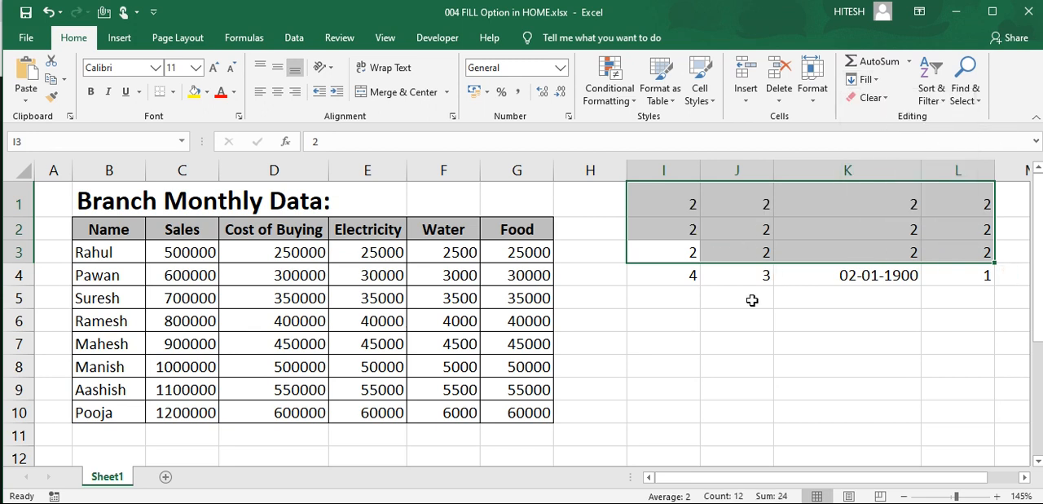
# Step: Clear the contents of cells I1:K4, keeping the values in column L
pyautogui.click(829, 253)
pyautogui.click(868, 80)
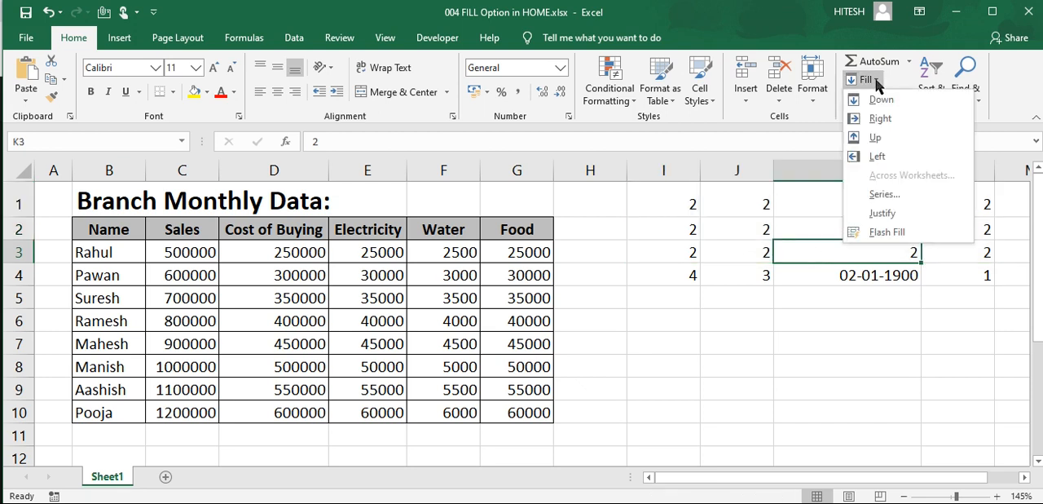
pyautogui.click(882, 313)
pyautogui.moveTo(681, 202); pyautogui.dragTo(846, 275)
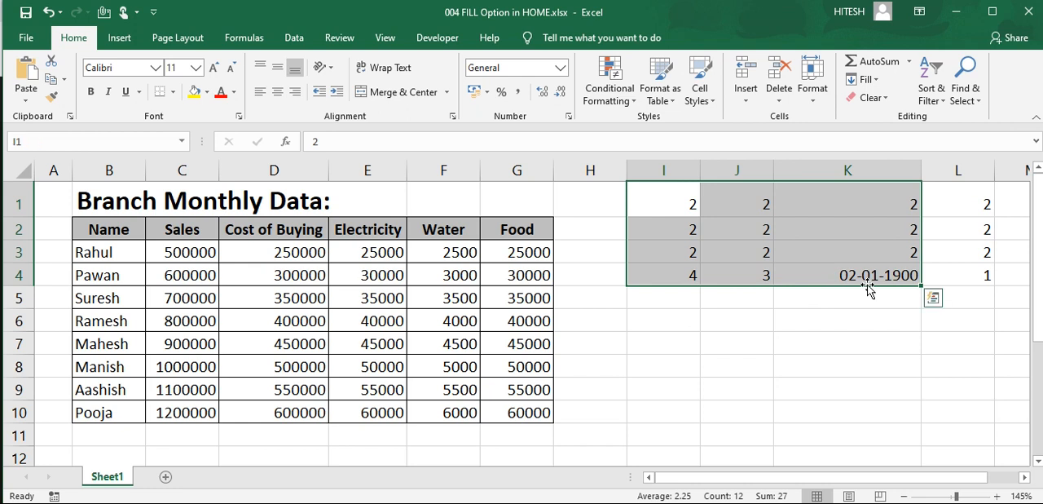
pyautogui.press('Delete')
# Step: Fill the column L values to the left across the range I1:L4
pyautogui.click(904, 336)
pyautogui.moveTo(978, 274); pyautogui.dragTo(695, 211)
pyautogui.click(864, 79)
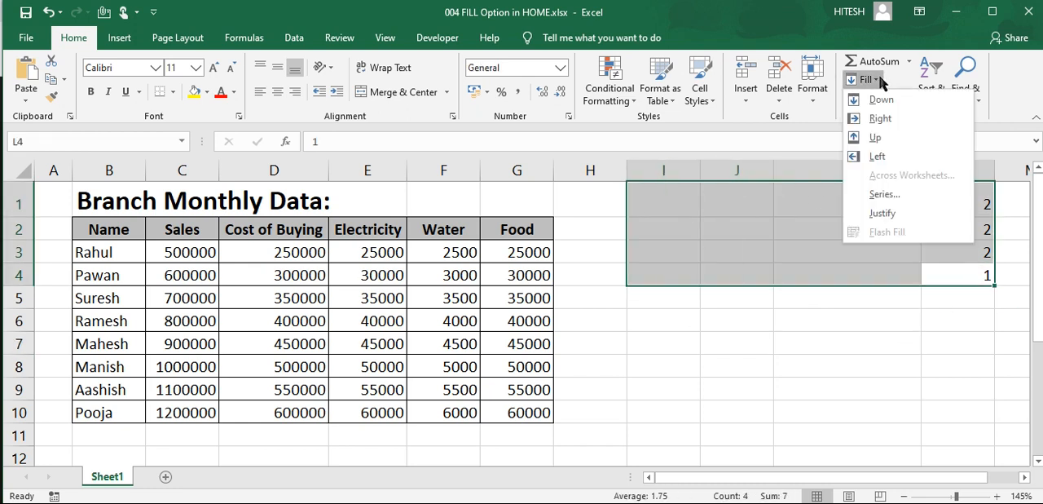
pyautogui.click(880, 156)
pyautogui.click(891, 359)
# Step: Clear the contents of the whole range I1:L4
pyautogui.moveTo(955, 273); pyautogui.dragTo(683, 202)
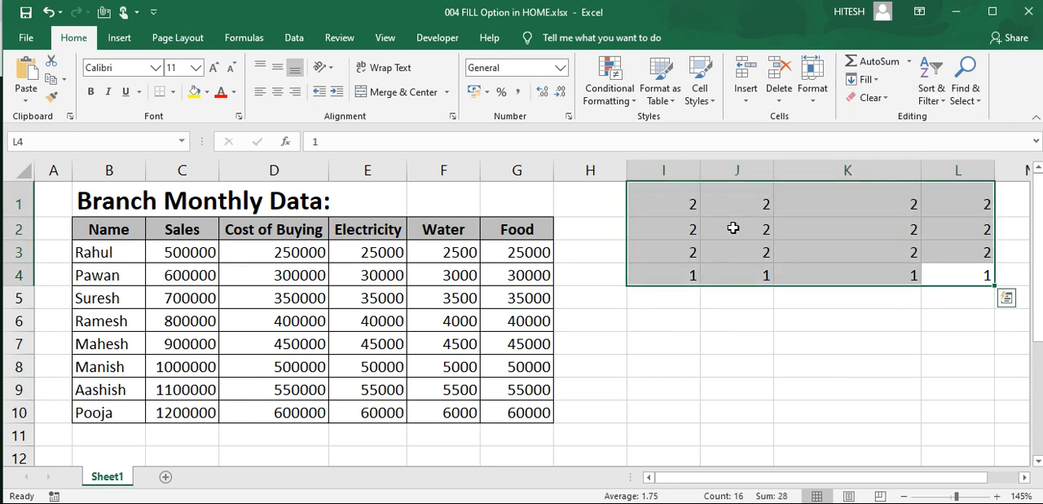
pyautogui.press('Delete')
pyautogui.click(844, 322)
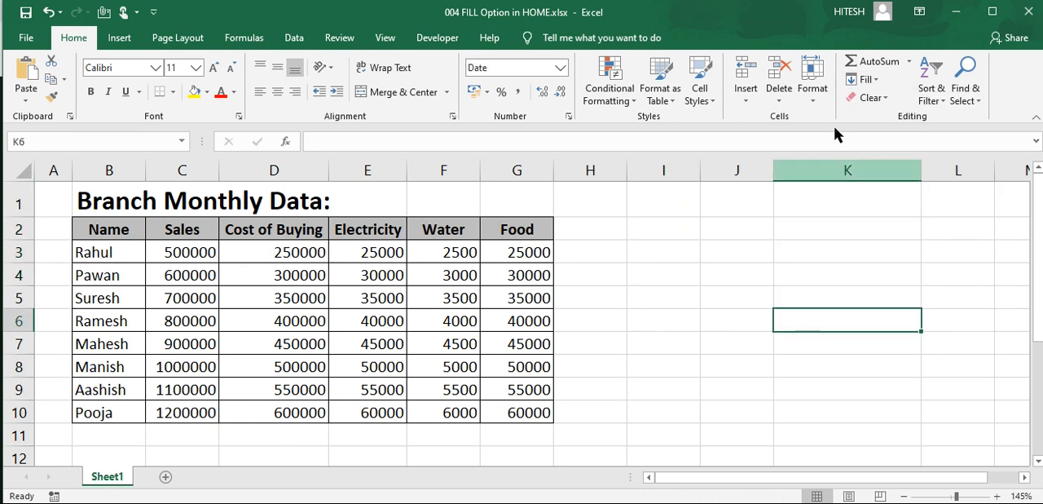
# Step: Check the Across Worksheets fill option and add six new blank worksheets to the workbook
pyautogui.click(866, 79)
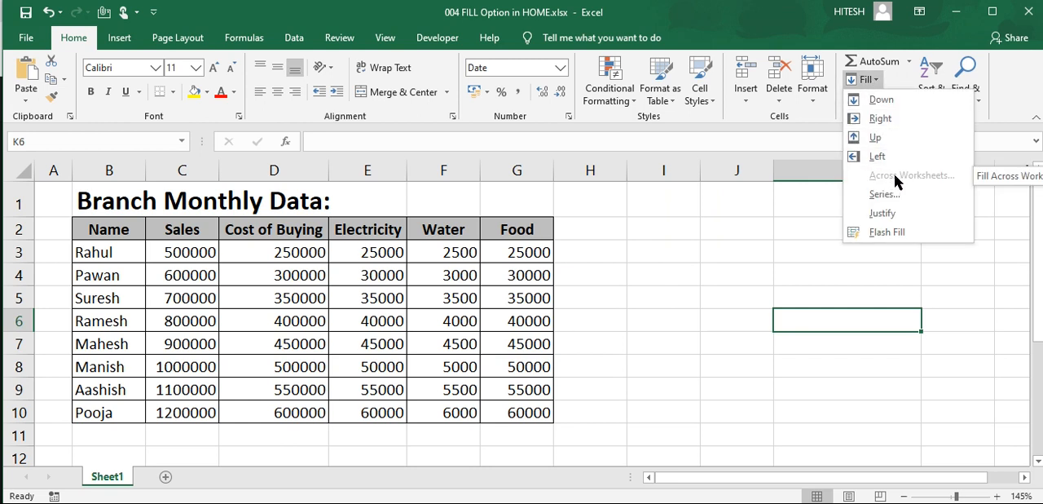
pyautogui.click(645, 291)
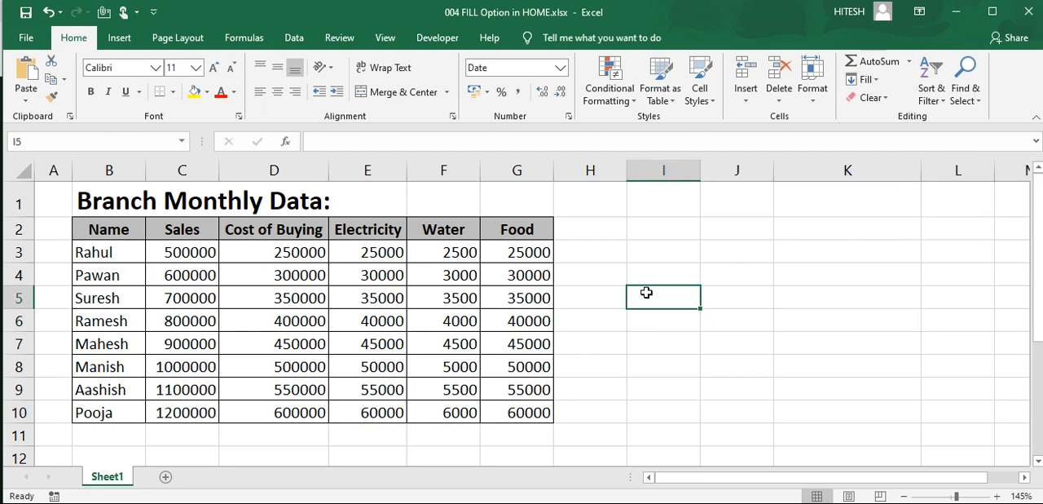
pyautogui.click(165, 476)
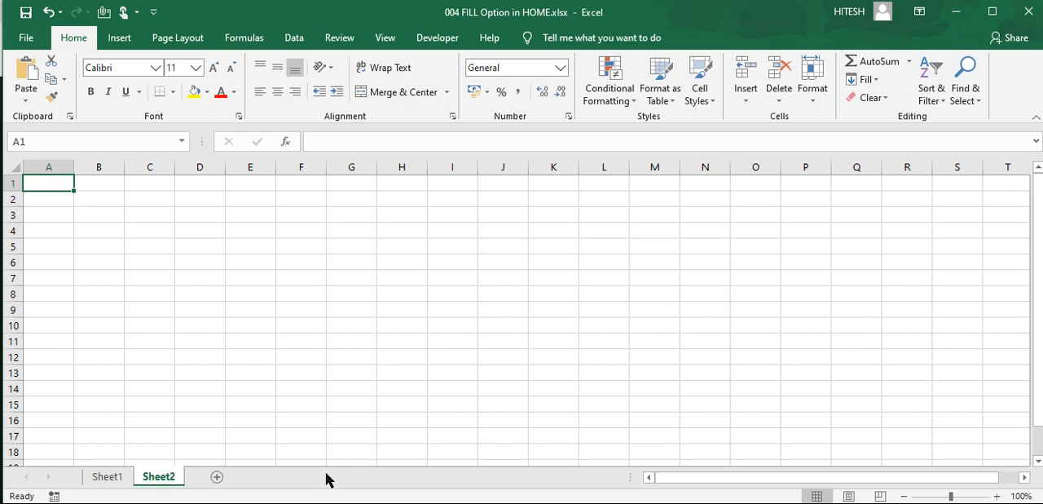
pyautogui.hotkey('shift', 'F11')
pyautogui.hotkey('shift', 'F11')
pyautogui.hotkey('shift', 'F11')
pyautogui.hotkey('shift', 'F11')
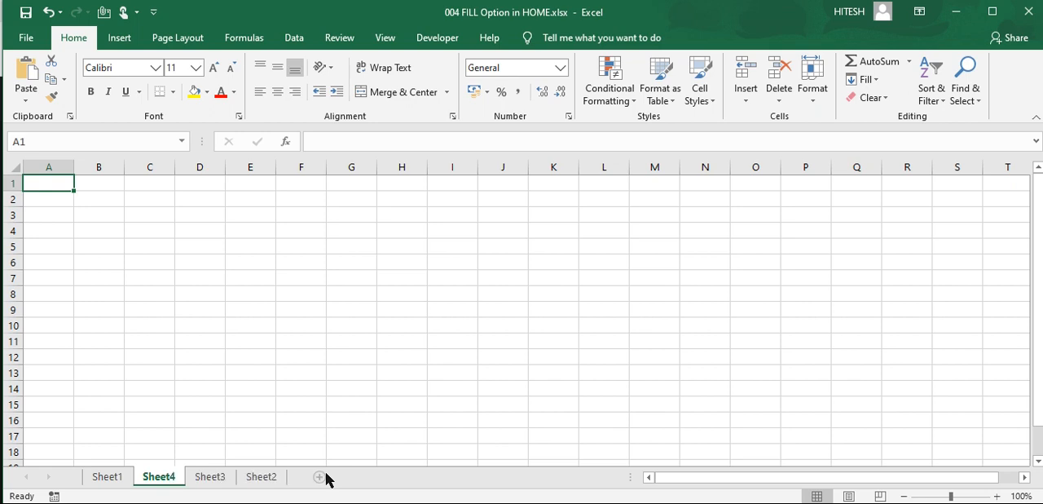
pyautogui.hotkey('shift', 'F11')
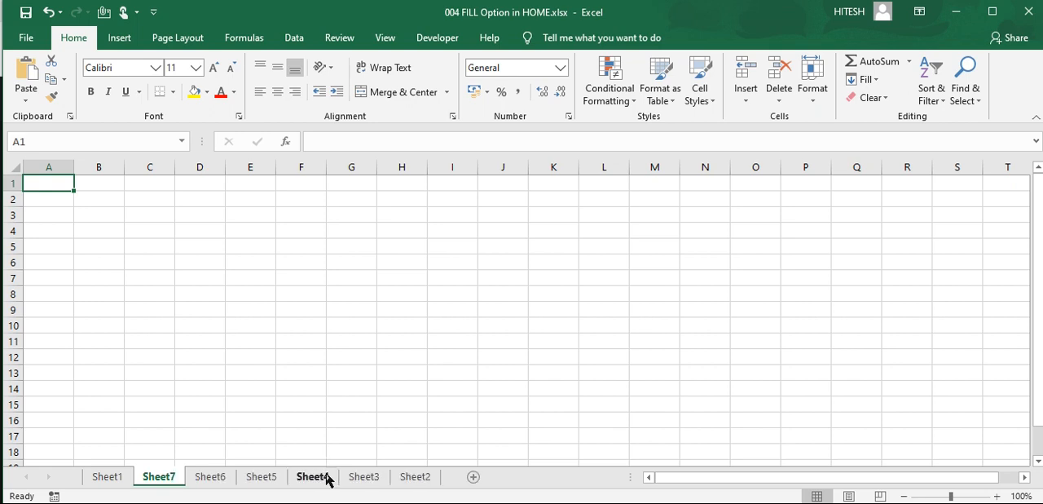
# Step: Look through the newly added worksheets and return to Sheet1
pyautogui.click(211, 481)
pyautogui.click(265, 481)
pyautogui.click(364, 481)
pyautogui.click(415, 481)
pyautogui.click(107, 481)
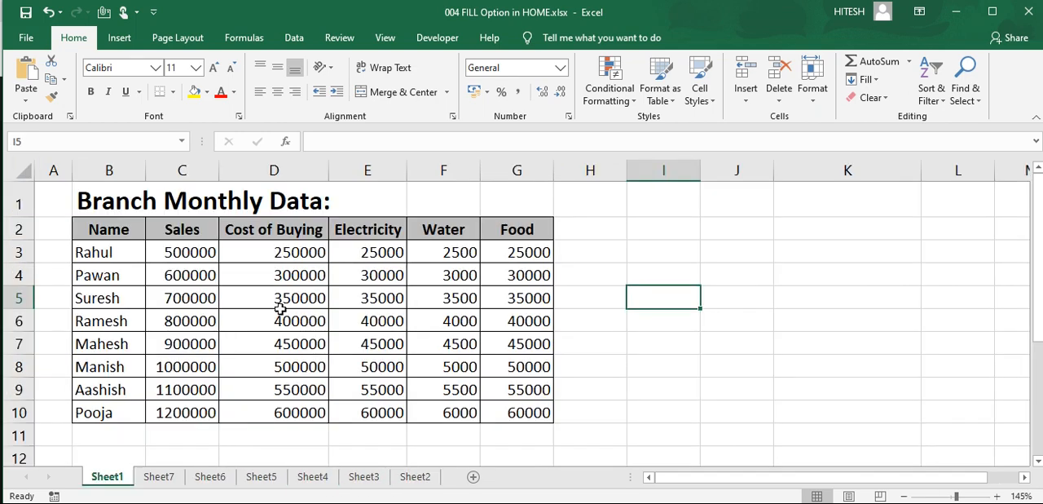
pyautogui.click(280, 308)
pyautogui.moveTo(383, 253); pyautogui.dragTo(384, 414)
pyautogui.click(361, 345)
pyautogui.moveTo(112, 320); pyautogui.dragTo(263, 320)
# Step: Highlight table rows 8 and 10, from column B to G, with yellow fill color
pyautogui.click(85, 410)
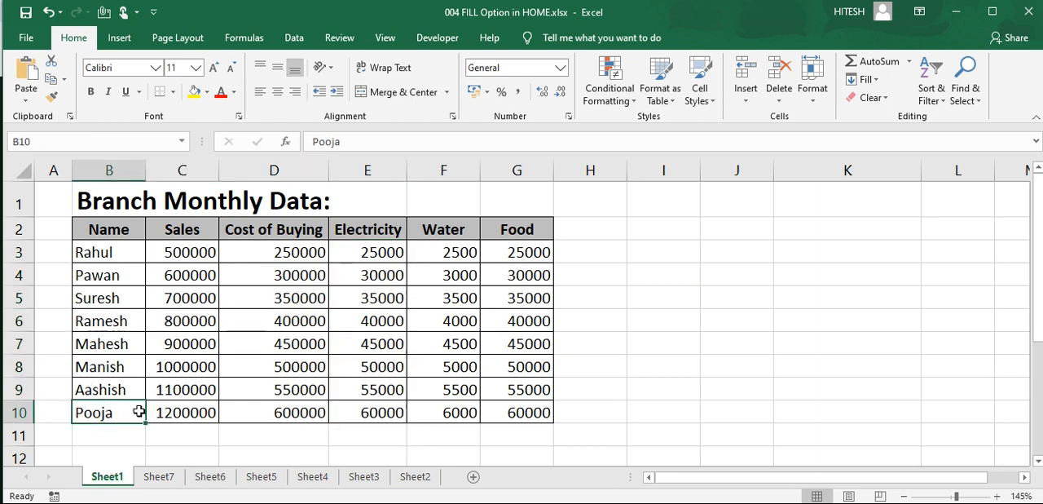
pyautogui.moveTo(138, 411); pyautogui.dragTo(493, 423)
pyautogui.moveTo(87, 366); pyautogui.dragTo(536, 371)
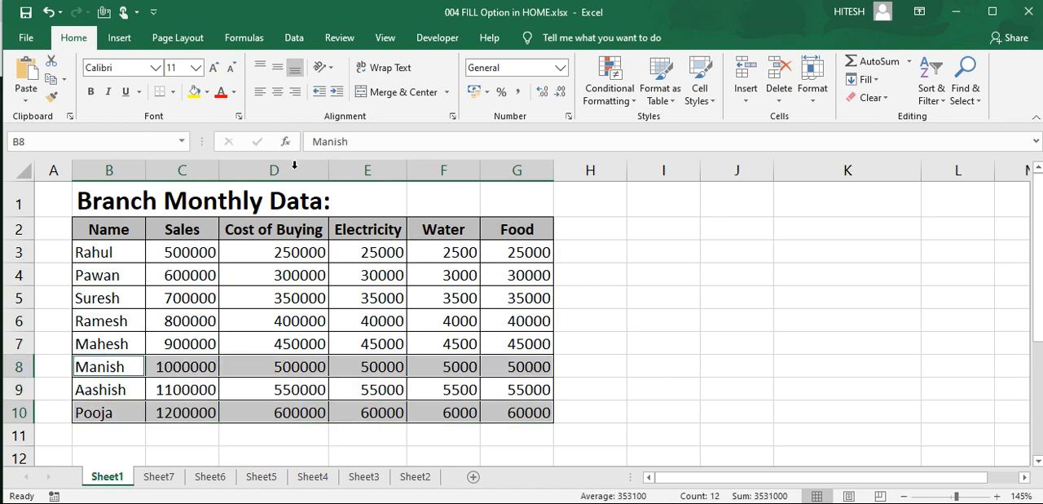
pyautogui.click(194, 91)
pyautogui.click(403, 326)
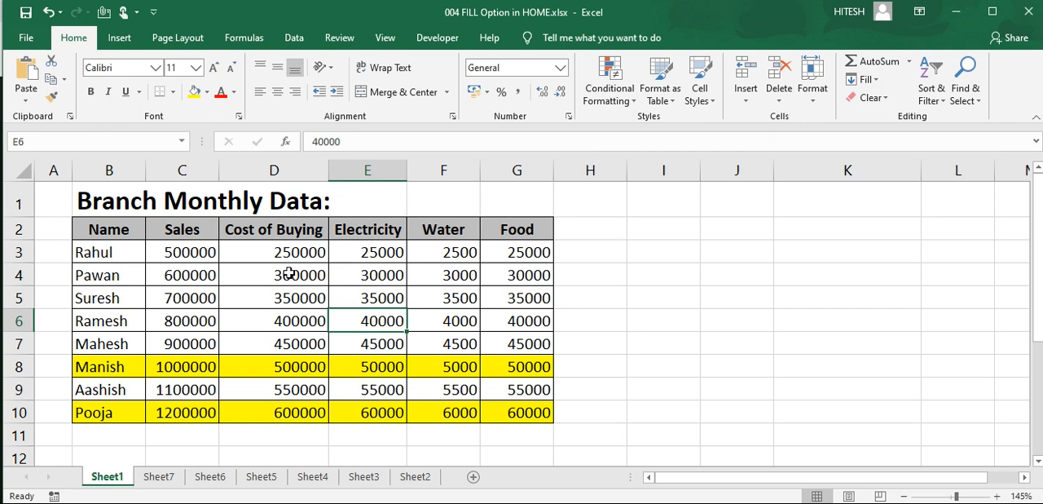
# Step: Highlight the Food column, G2:G10, with yellow fill color
pyautogui.moveTo(520, 229); pyautogui.dragTo(521, 408)
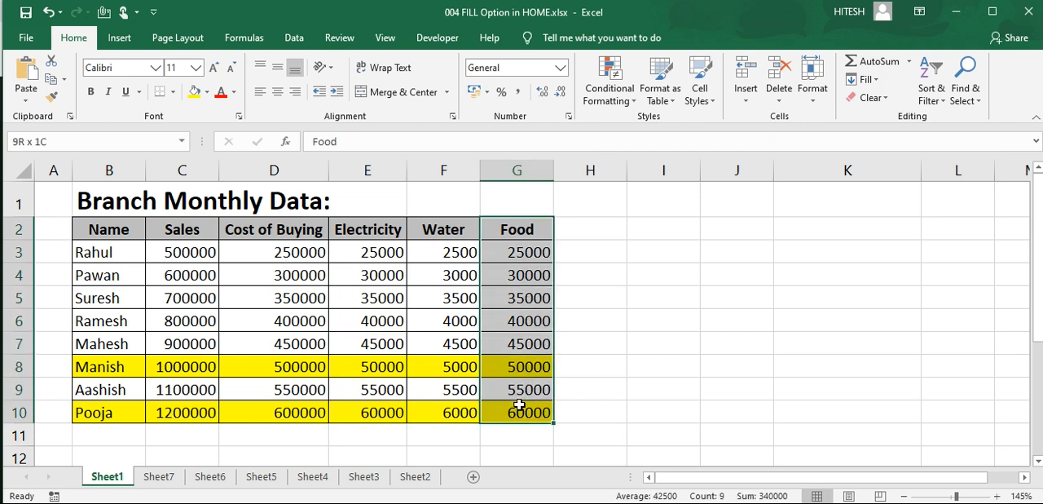
pyautogui.click(203, 92)
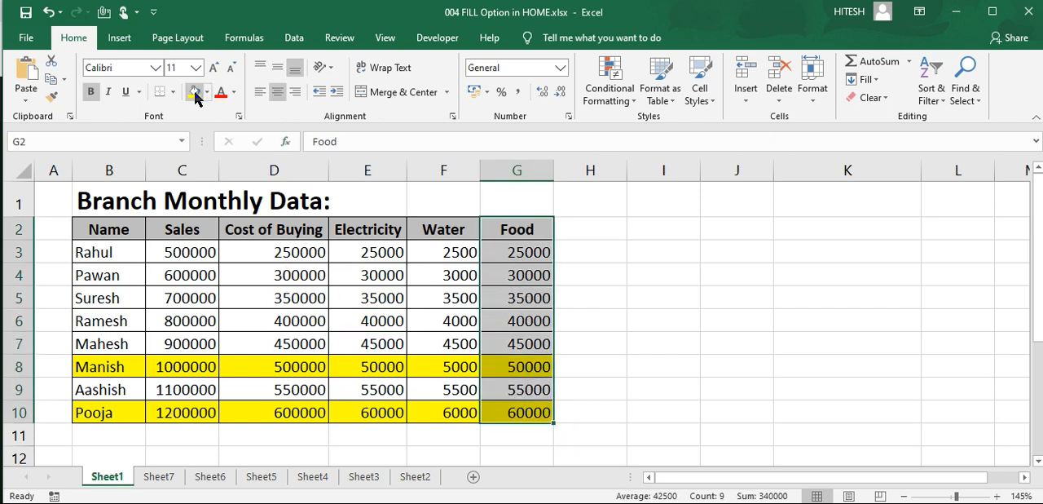
pyautogui.click(645, 358)
pyautogui.click(544, 321)
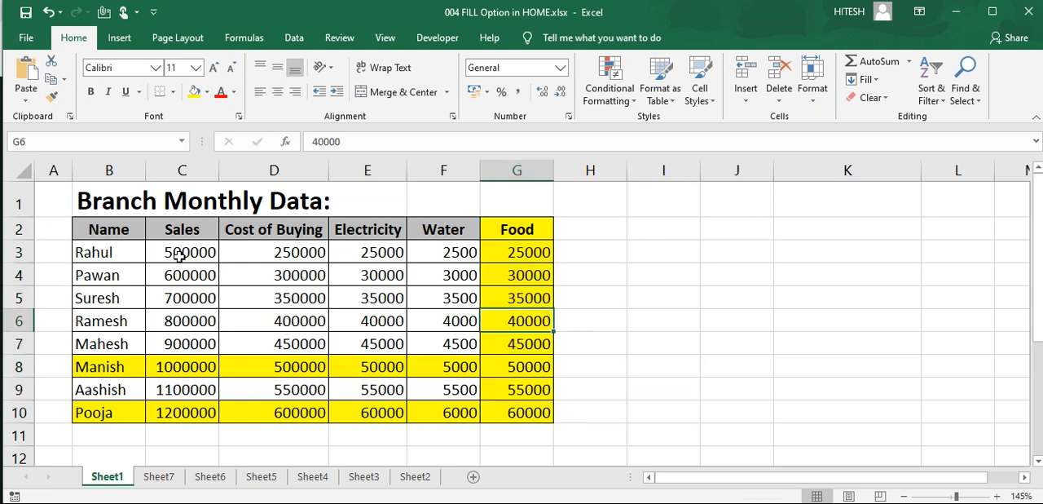
# Step: Compare the blank worksheets with the formatted table on Sheet1 and check whether the Fill options offer Across Worksheets
pyautogui.click(260, 274)
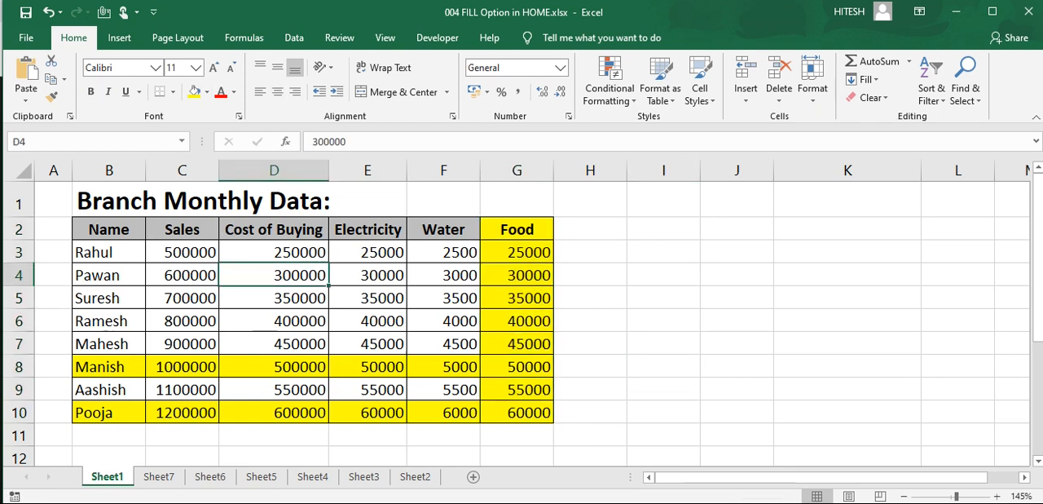
pyautogui.click(127, 197)
pyautogui.click(212, 478)
pyautogui.click(261, 478)
pyautogui.click(308, 479)
pyautogui.click(107, 477)
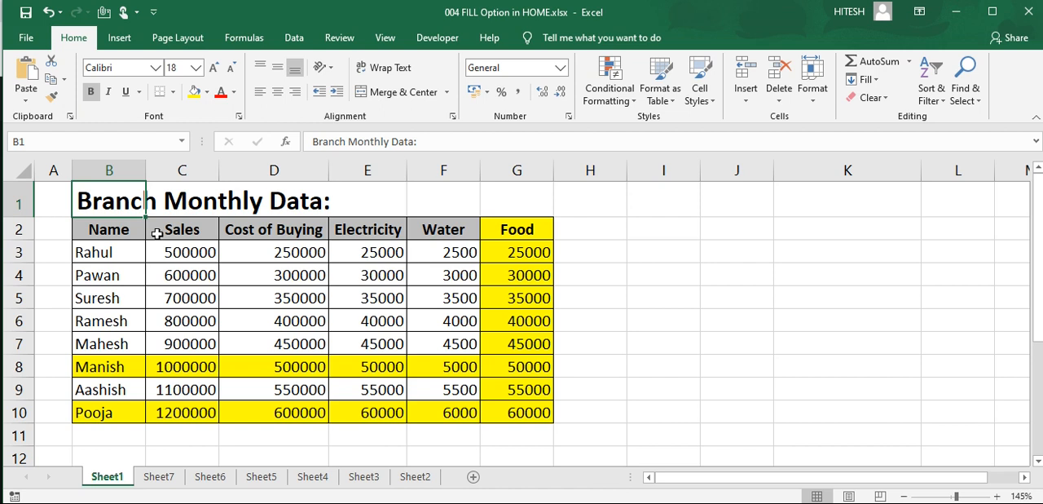
pyautogui.click(159, 477)
pyautogui.click(219, 479)
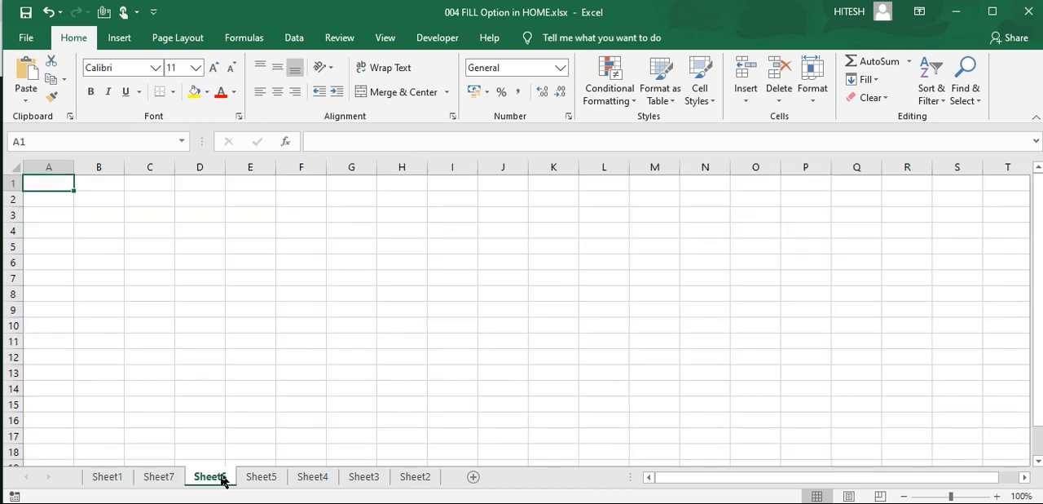
pyautogui.click(258, 479)
pyautogui.click(301, 480)
pyautogui.click(359, 481)
pyautogui.click(414, 479)
pyautogui.click(120, 479)
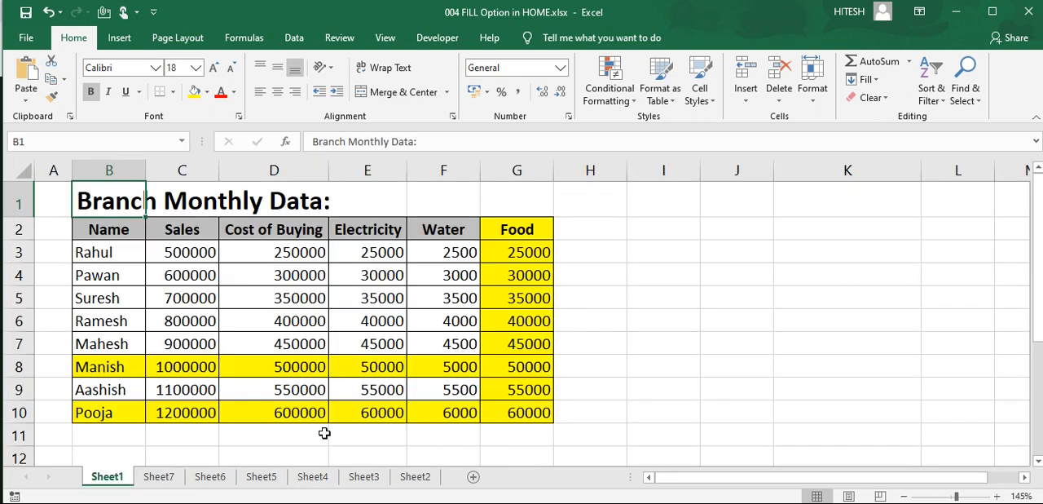
pyautogui.click(159, 478)
pyautogui.click(213, 481)
pyautogui.click(261, 479)
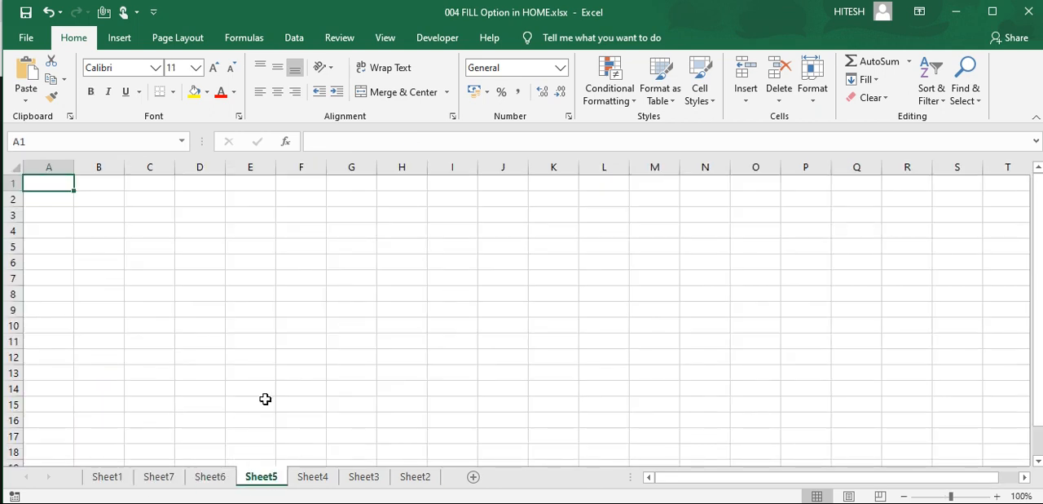
pyautogui.click(122, 480)
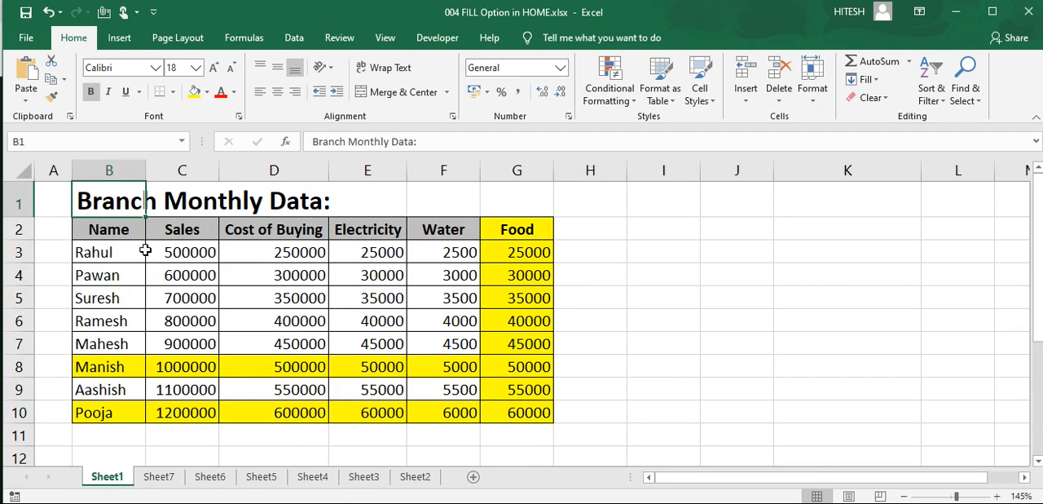
pyautogui.click(876, 83)
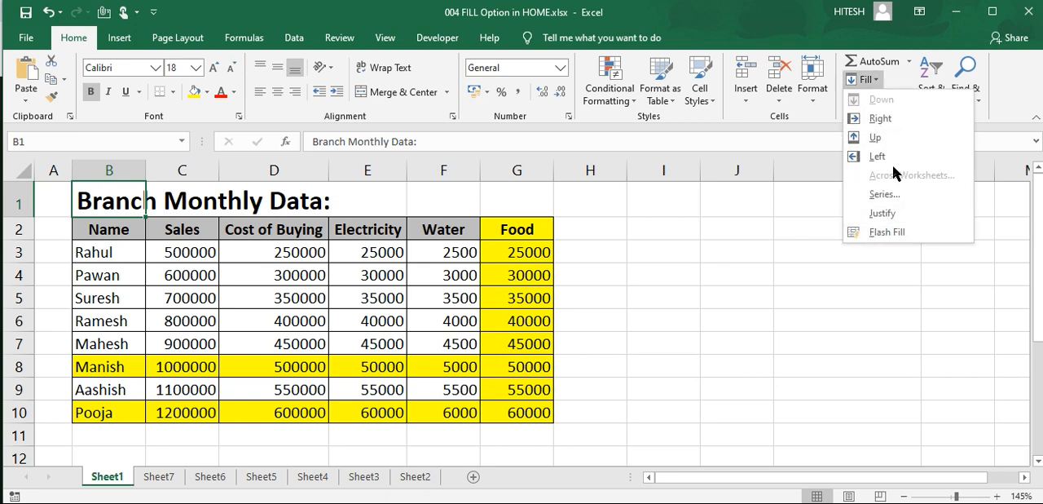
# Step: Fill only the contents of the Sheet1 table, B1:G10, across all the worksheets with Across Worksheets
pyautogui.click(664, 367)
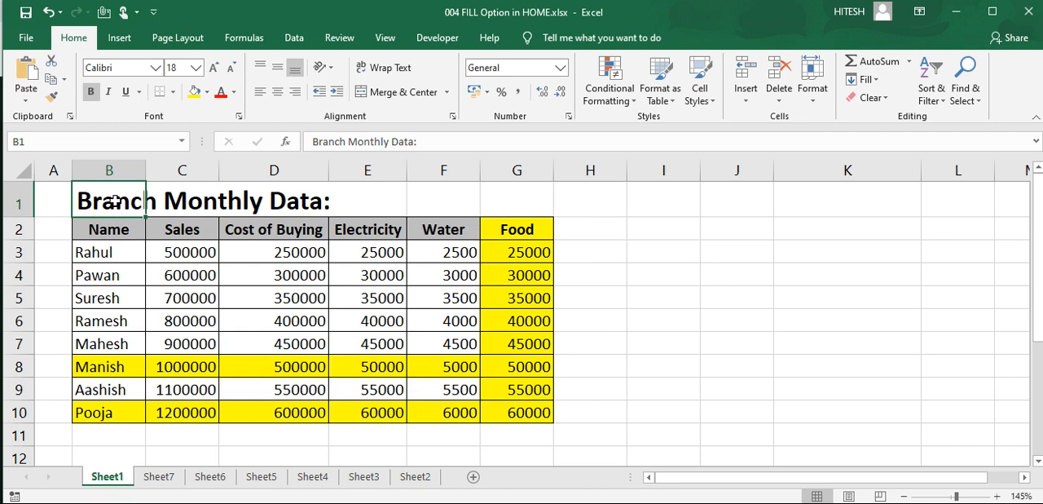
pyautogui.moveTo(139, 208); pyautogui.dragTo(500, 403)
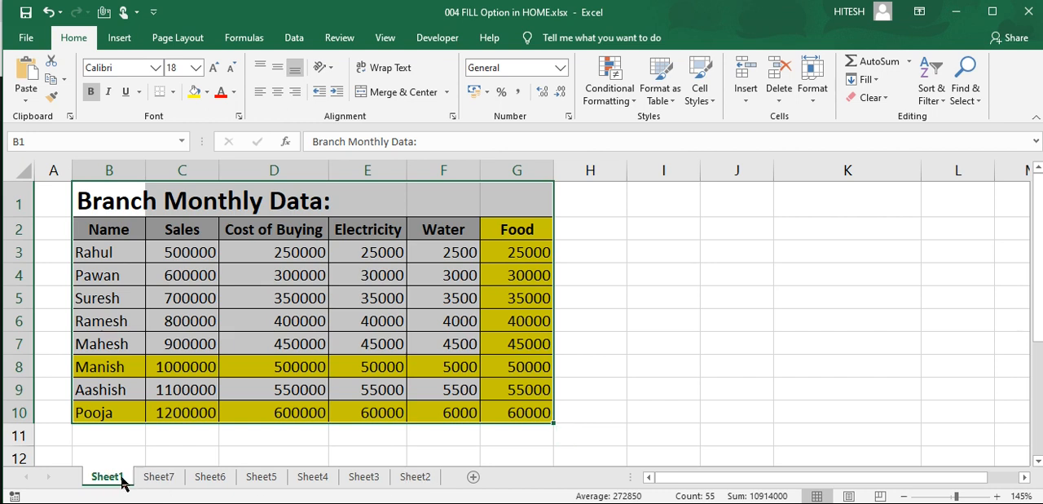
pyautogui.keyDown('shift'); pyautogui.click(416, 479); pyautogui.keyUp('shift')
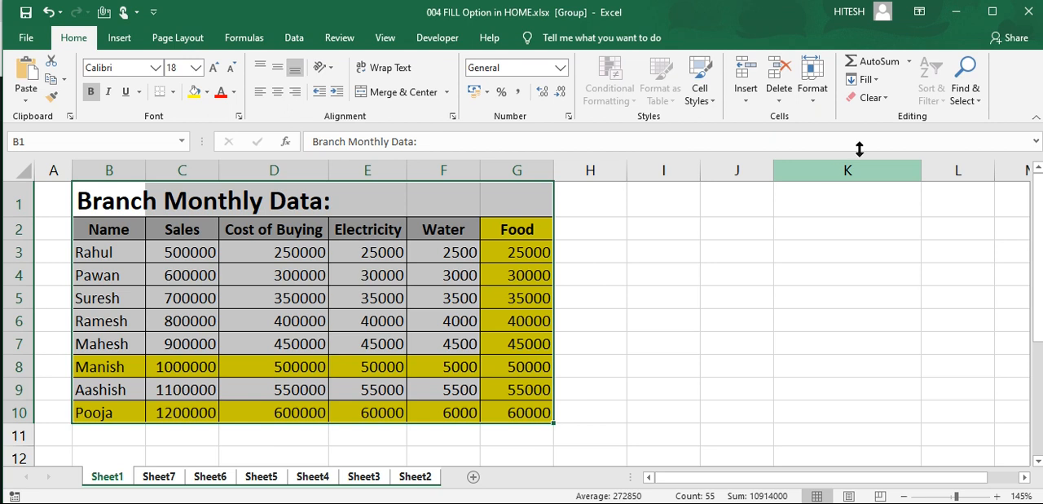
pyautogui.click(865, 79)
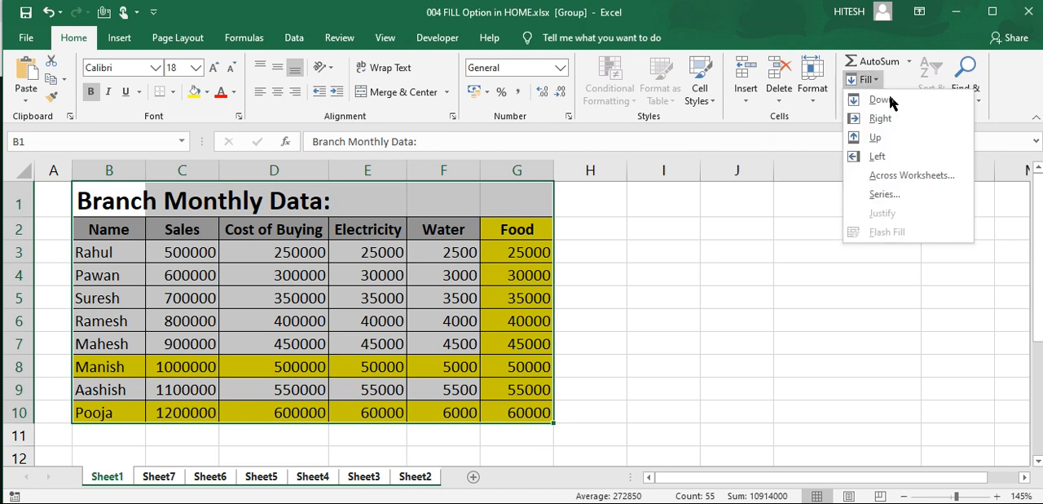
pyautogui.click(909, 181)
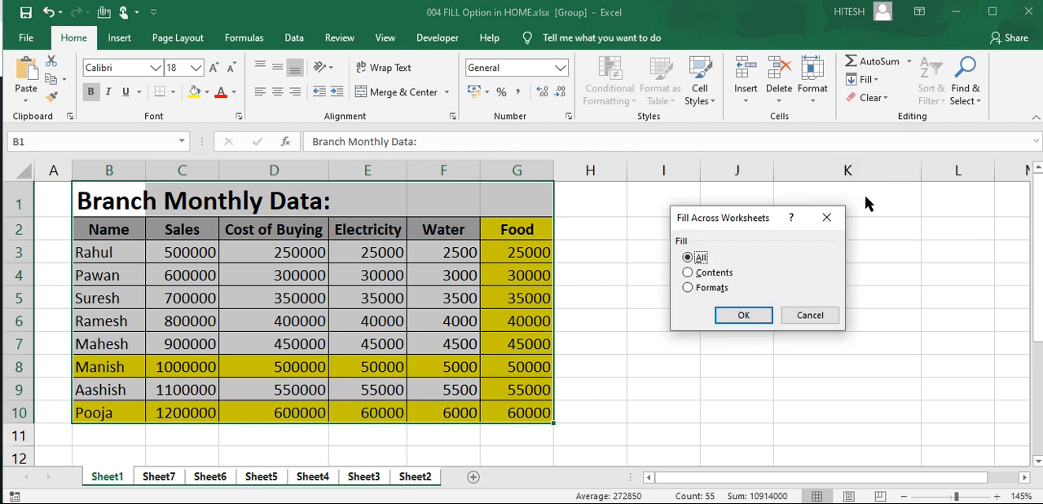
pyautogui.click(689, 273)
pyautogui.click(733, 315)
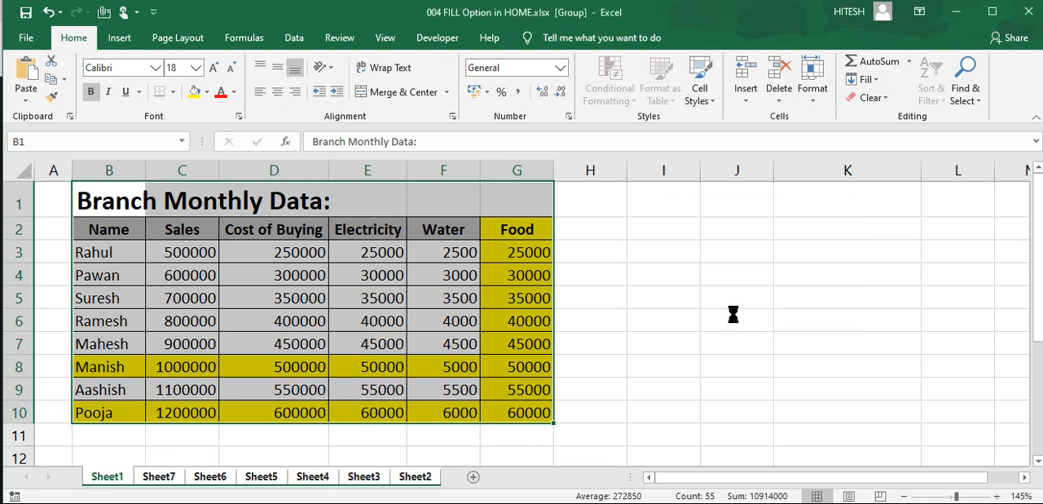
pyautogui.click(589, 368)
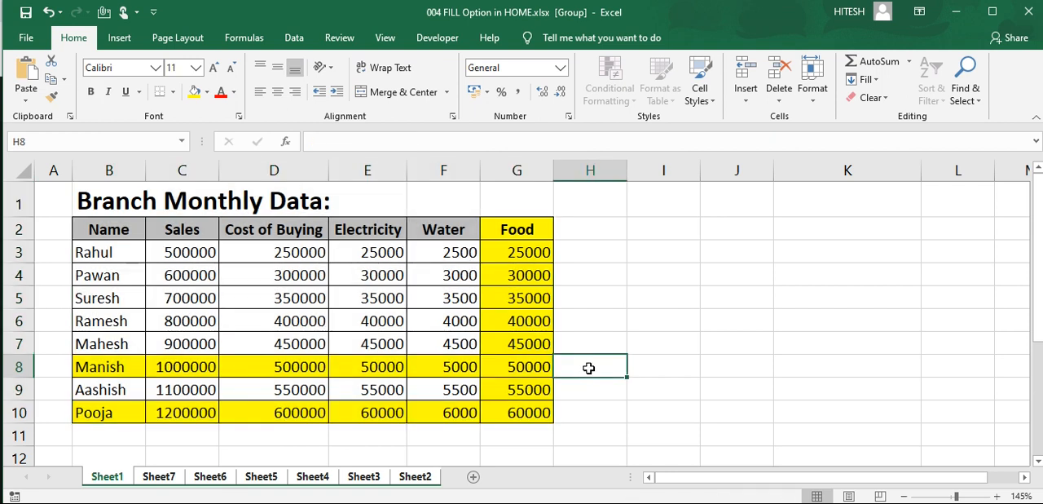
# Step: Compare the filled contents on Sheet7, Sheet6, Sheet5 and Sheet4 with the formatted table on Sheet1
pyautogui.click(157, 481)
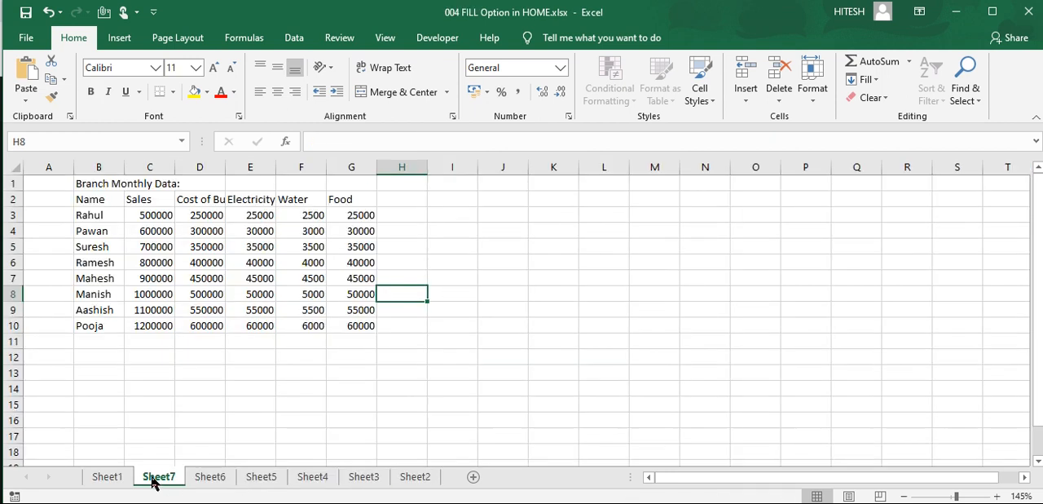
pyautogui.click(202, 262)
pyautogui.click(114, 481)
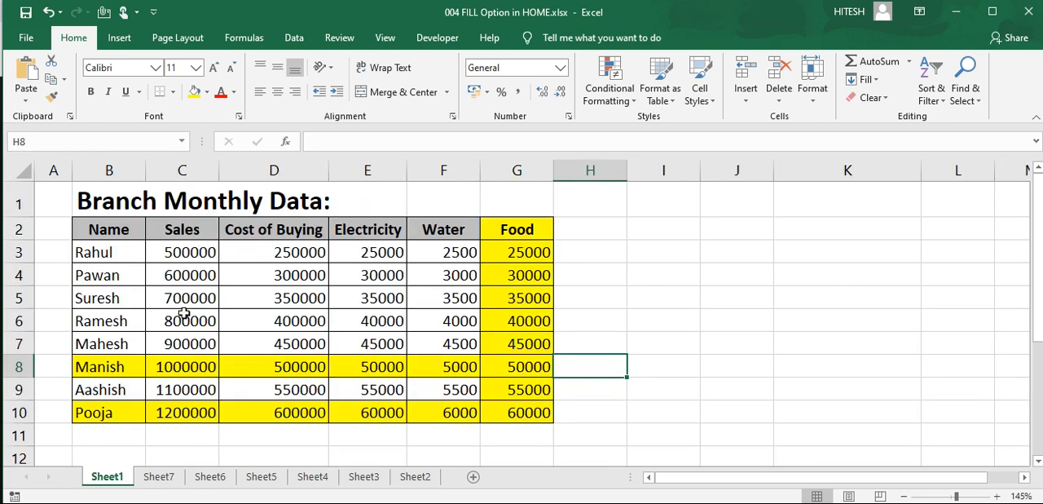
pyautogui.click(249, 335)
pyautogui.click(207, 481)
pyautogui.click(261, 478)
pyautogui.click(312, 478)
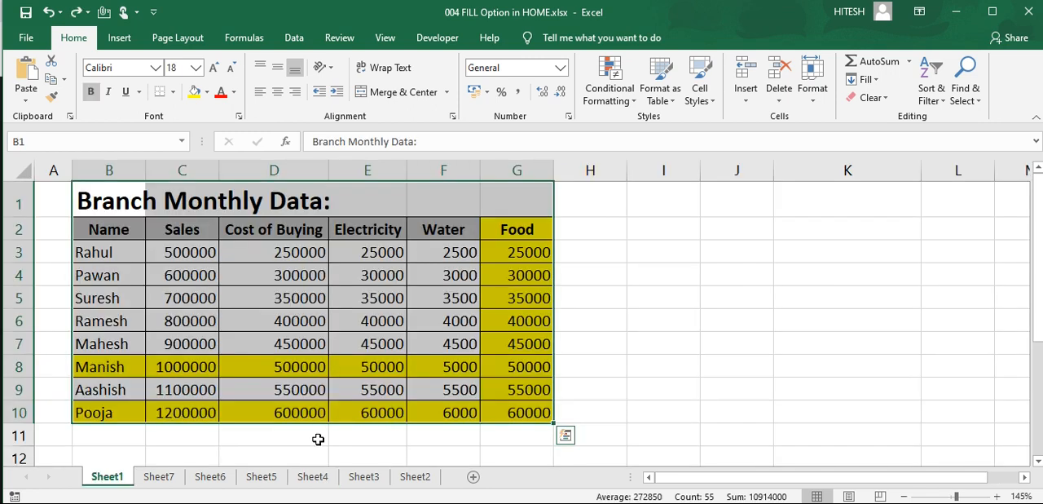
# Step: Undo the contents fill across the worksheets, look back through the sheets and return to Sheet1
pyautogui.click(318, 439)
pyautogui.click(312, 477)
pyautogui.click(262, 477)
pyautogui.click(209, 478)
pyautogui.click(158, 478)
pyautogui.click(118, 481)
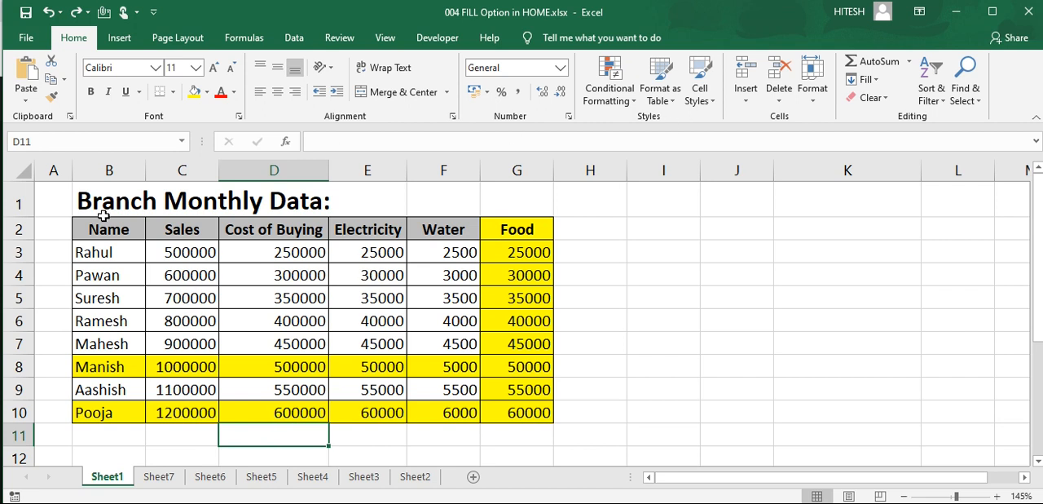
# Step: Try to fill only formats from Sheet1 across all the worksheets, check Sheet7 and return to Sheet1
pyautogui.keyDown('shift'); pyautogui.click(422, 480); pyautogui.keyUp('shift')
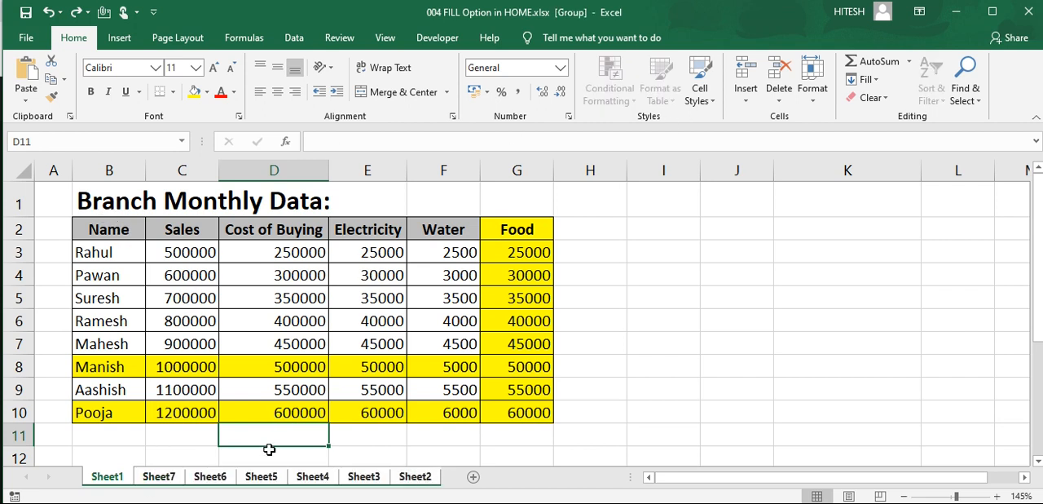
pyautogui.click(866, 79)
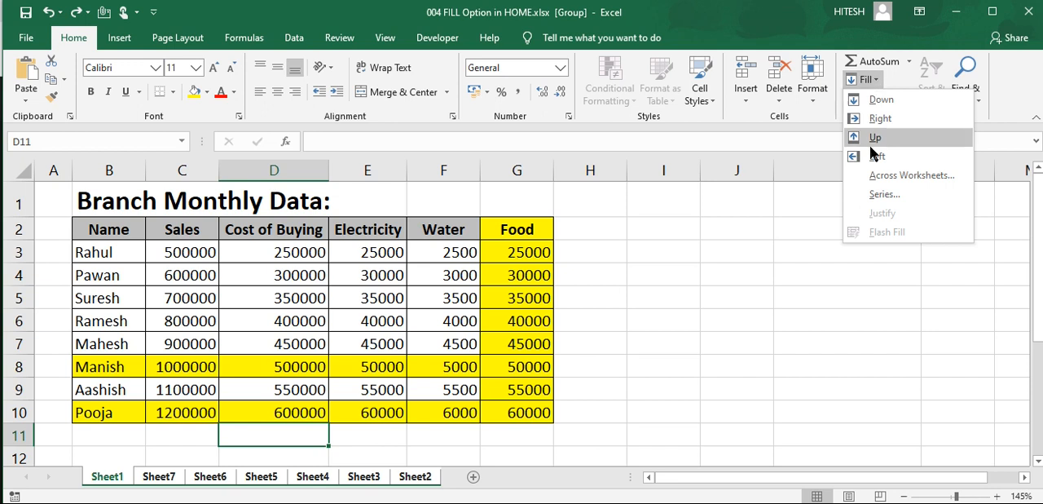
pyautogui.click(885, 176)
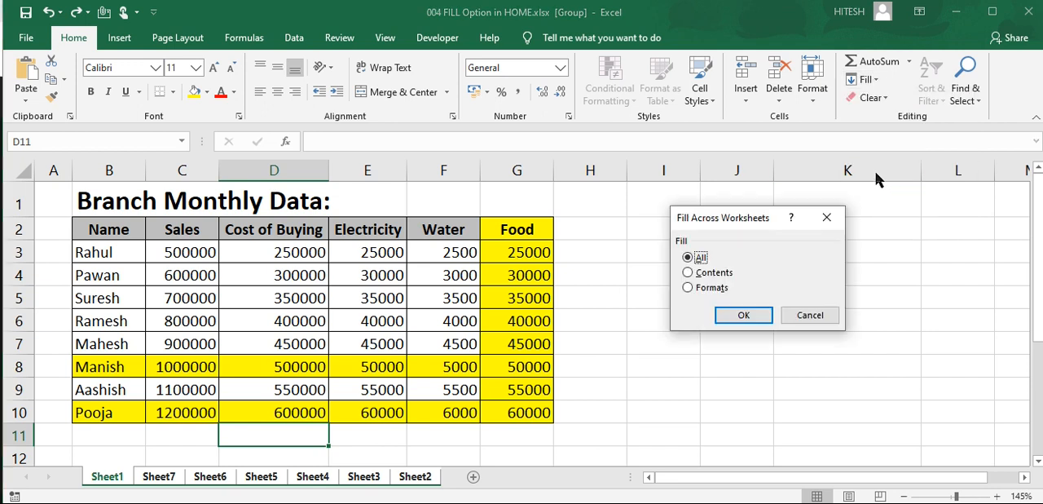
pyautogui.click(699, 290)
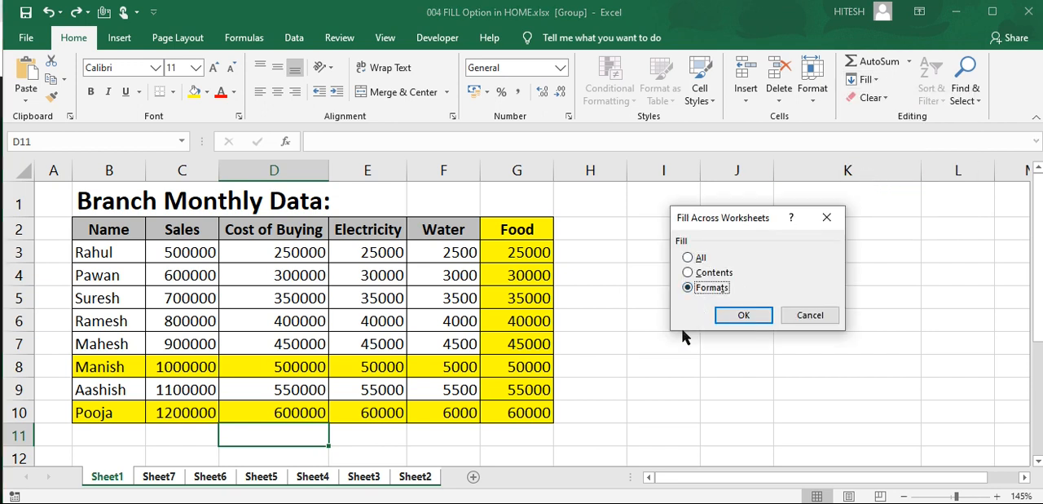
pyautogui.click(735, 312)
pyautogui.click(479, 444)
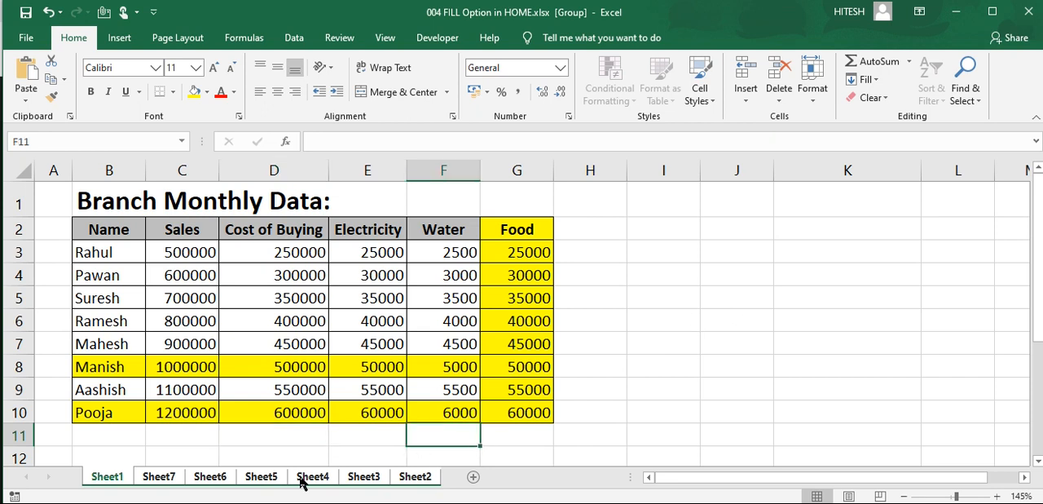
pyautogui.click(160, 477)
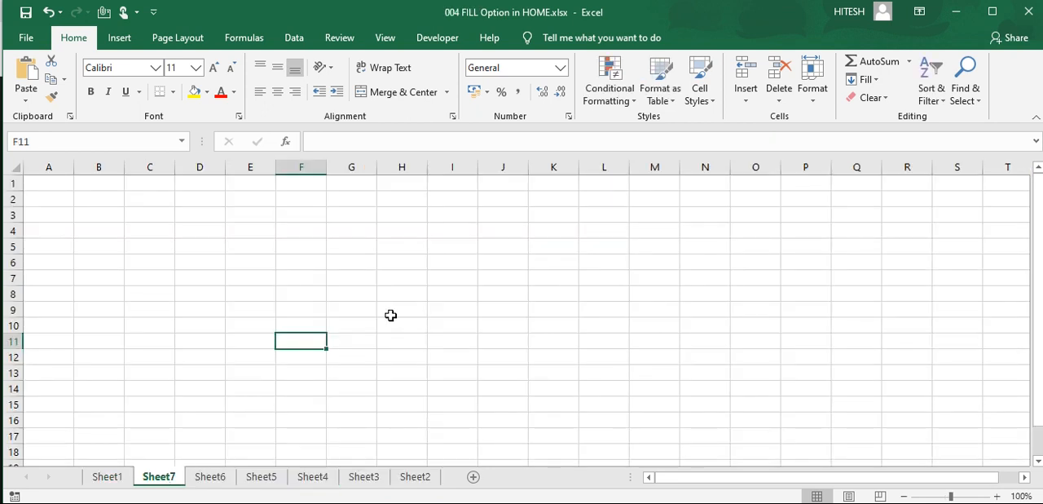
pyautogui.click(112, 478)
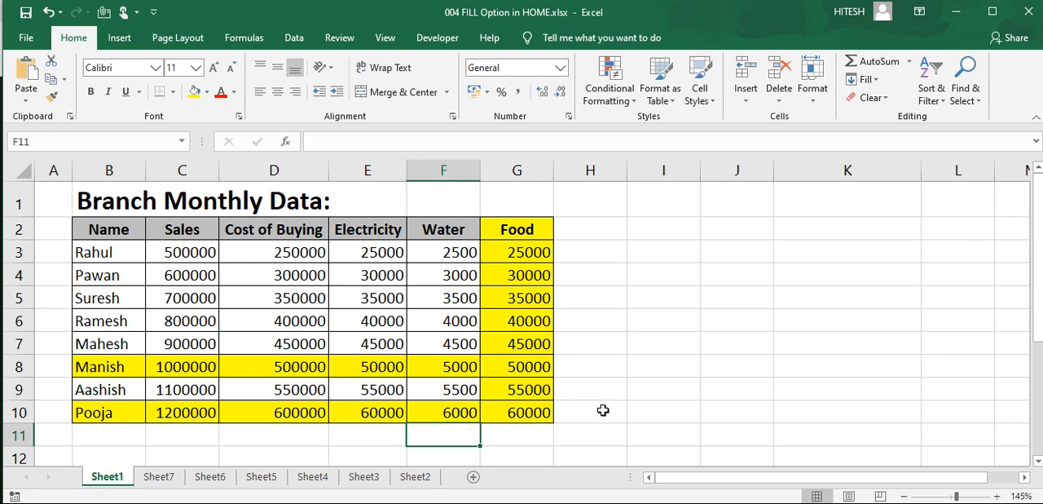
# Step: Select B1:G10 on Sheet1, group the sheets from Sheet1 to Sheet3 without Sheet2, and fill only the formats across them
pyautogui.moveTo(111, 202); pyautogui.dragTo(514, 409)
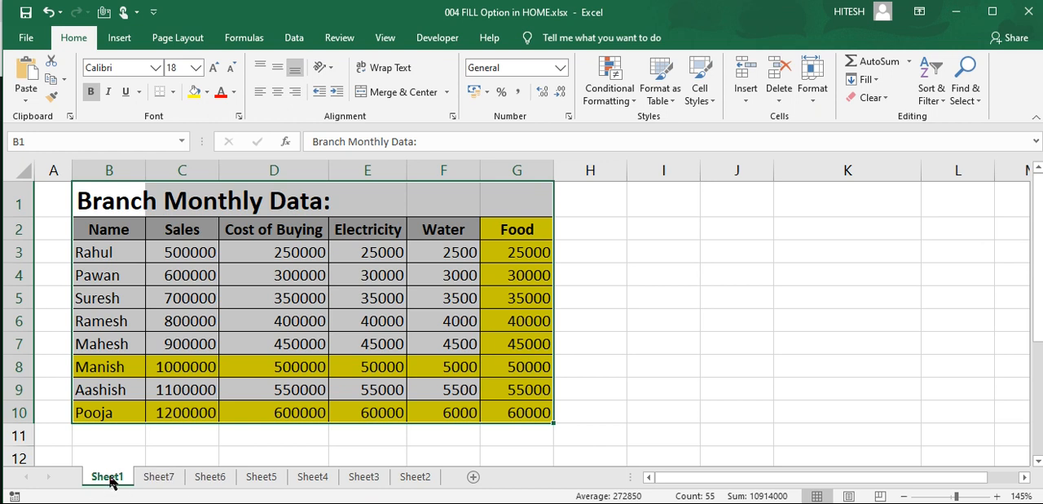
pyautogui.keyDown('shift'); pyautogui.click(371, 478); pyautogui.keyUp('shift')
pyautogui.keyDown('shift'); pyautogui.click(412, 481); pyautogui.keyUp('shift')
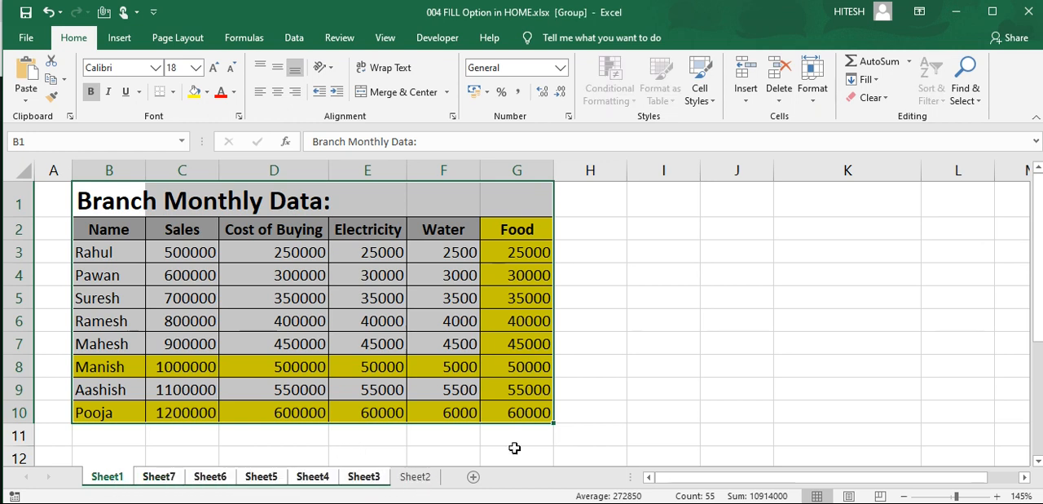
pyautogui.keyDown('ctrl'); pyautogui.click(413, 481); pyautogui.keyUp('ctrl')
pyautogui.click(866, 79)
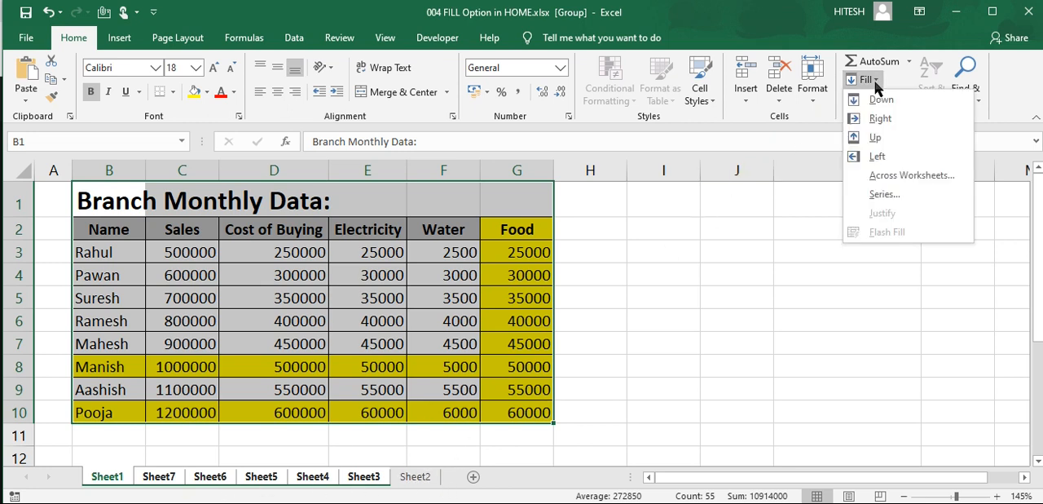
pyautogui.click(897, 177)
pyautogui.click(703, 288)
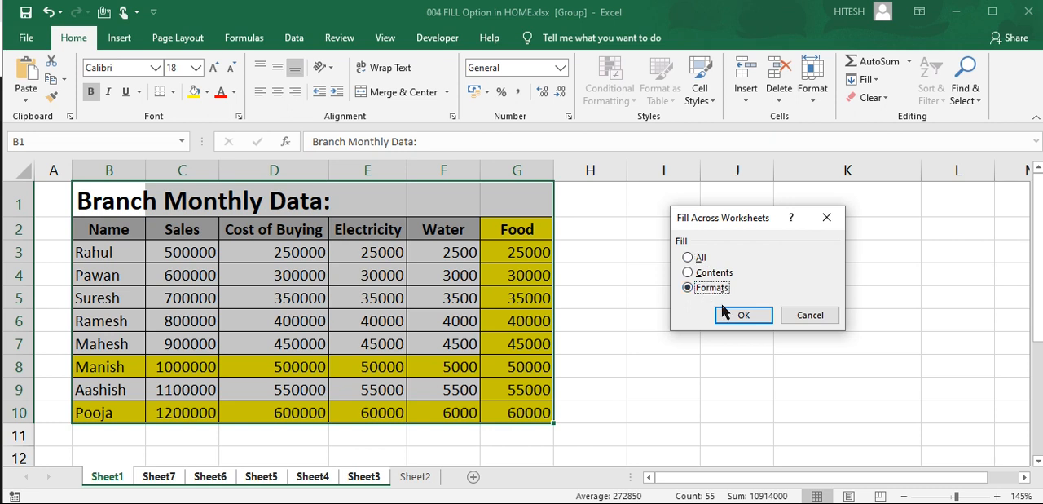
pyautogui.click(738, 314)
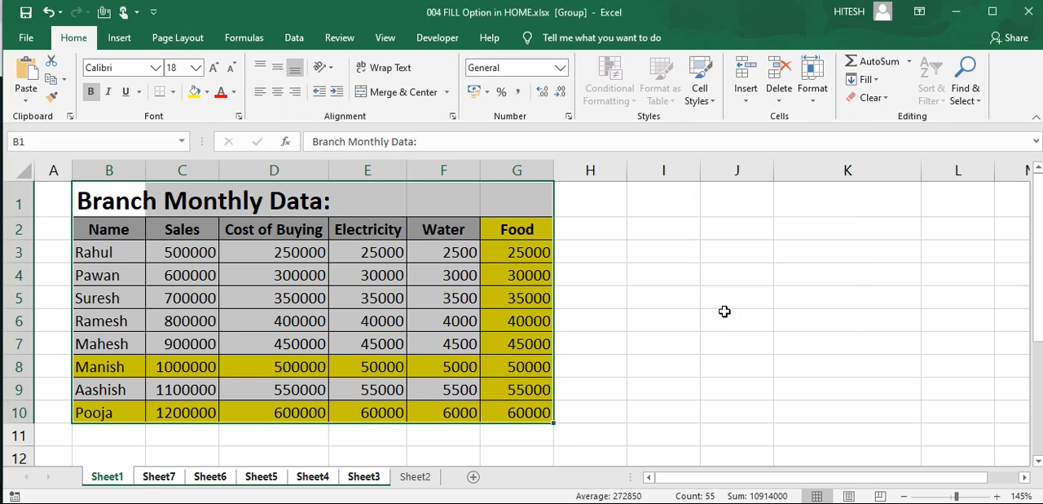
pyautogui.click(261, 411)
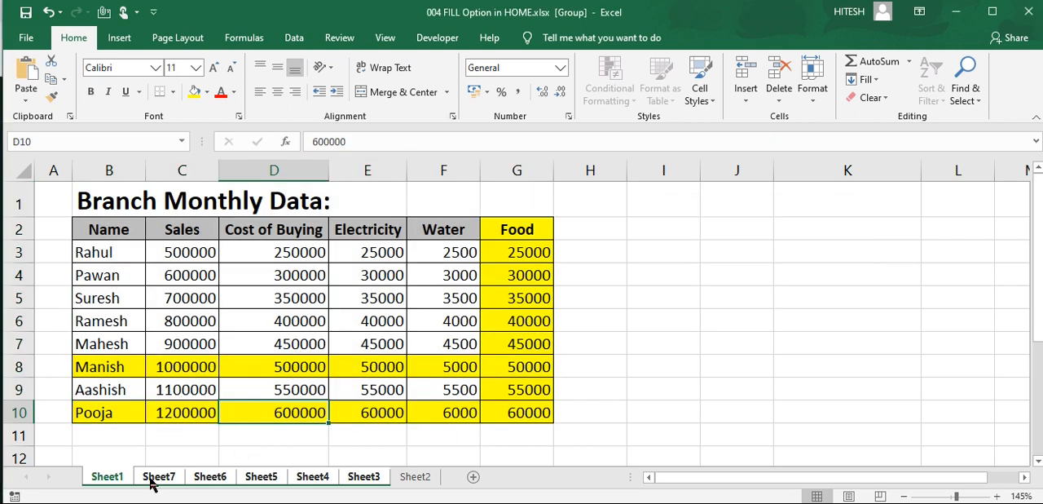
# Step: Compare the filled formats on the grouped worksheets with the Sheet1 table and with the ungrouped Sheet2
pyautogui.click(157, 477)
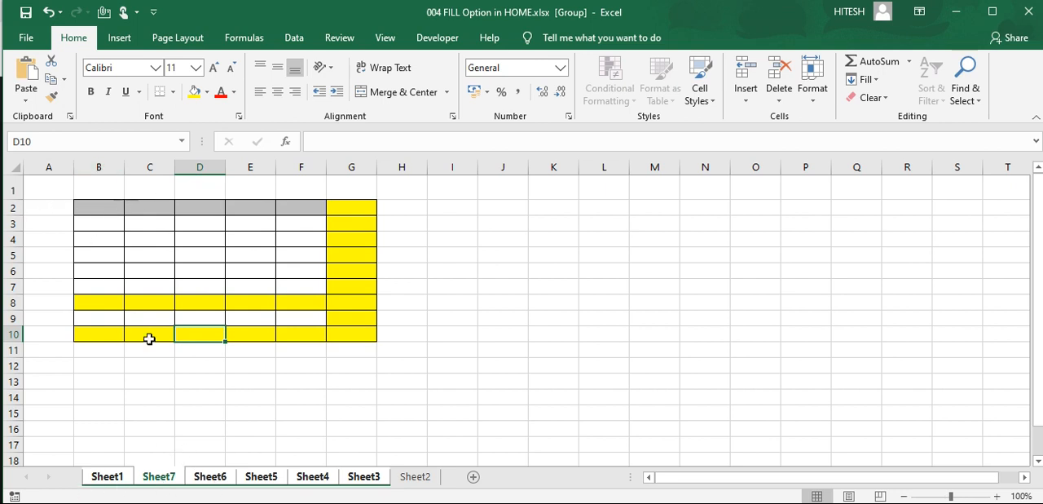
pyautogui.click(114, 479)
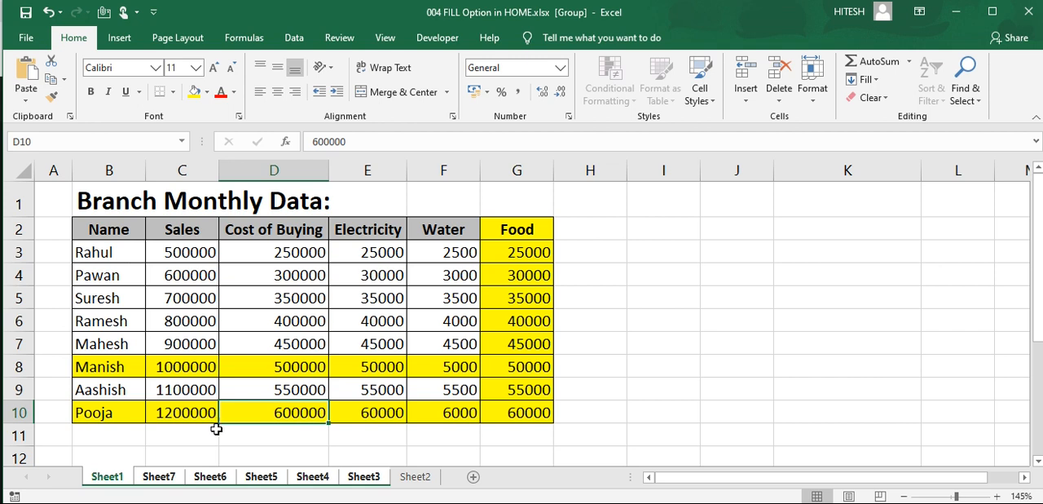
pyautogui.click(159, 477)
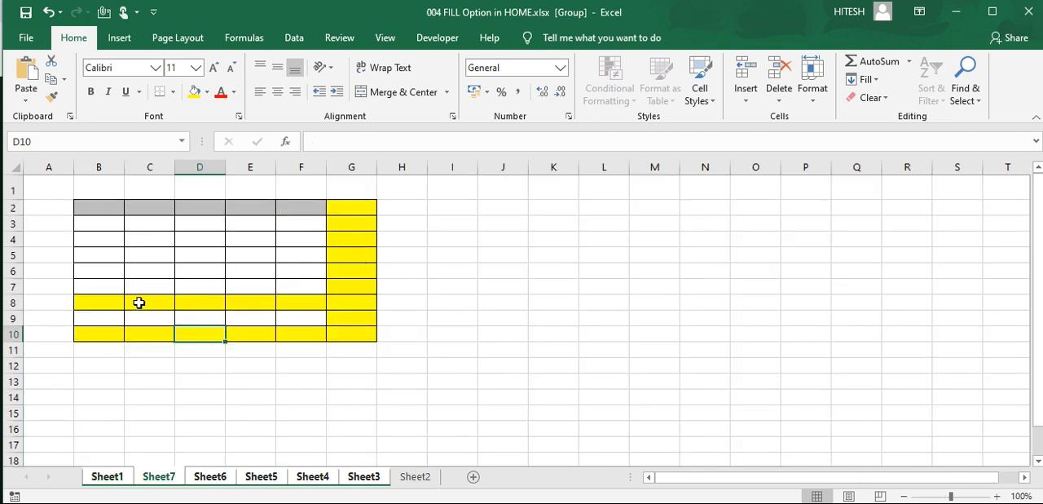
pyautogui.click(108, 480)
pyautogui.click(163, 481)
pyautogui.click(217, 480)
pyautogui.click(266, 479)
pyautogui.click(312, 481)
pyautogui.click(364, 479)
pyautogui.click(417, 480)
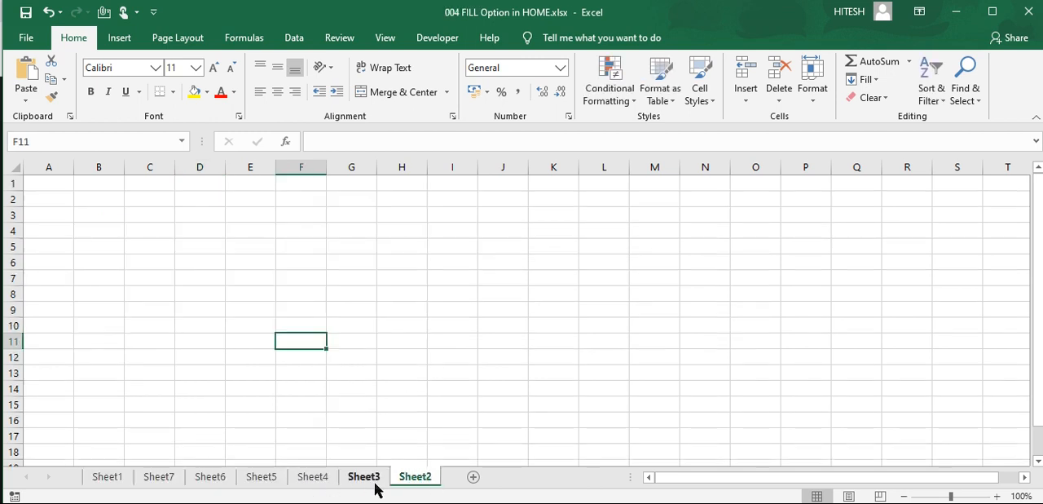
pyautogui.click(247, 389)
pyautogui.click(364, 479)
pyautogui.click(340, 376)
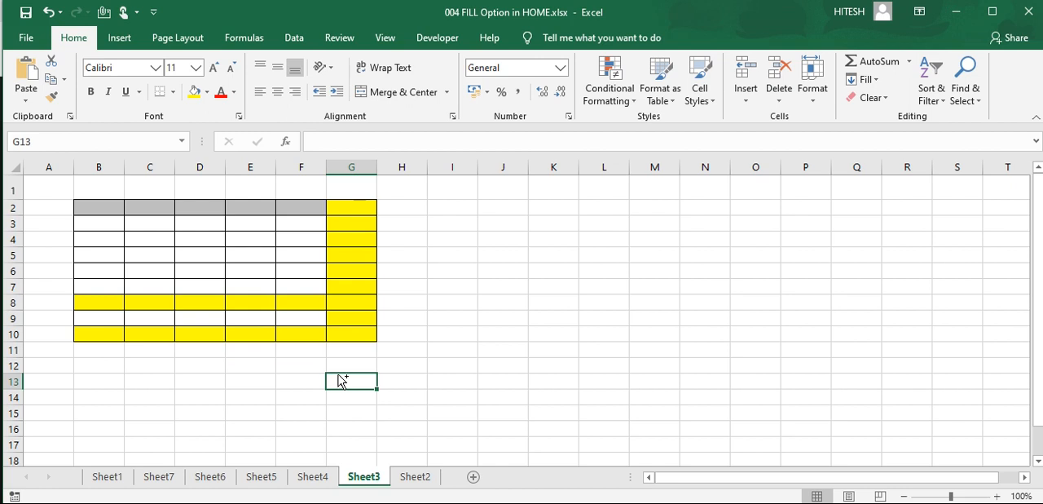
# Step: Undo the formats fill across the worksheets, look back through the sheets and return to Sheet1
pyautogui.hotkey('ctrl', 'z')
pyautogui.click(362, 477)
pyautogui.click(294, 478)
pyautogui.click(261, 478)
pyautogui.click(209, 478)
pyautogui.click(158, 477)
pyautogui.click(107, 478)
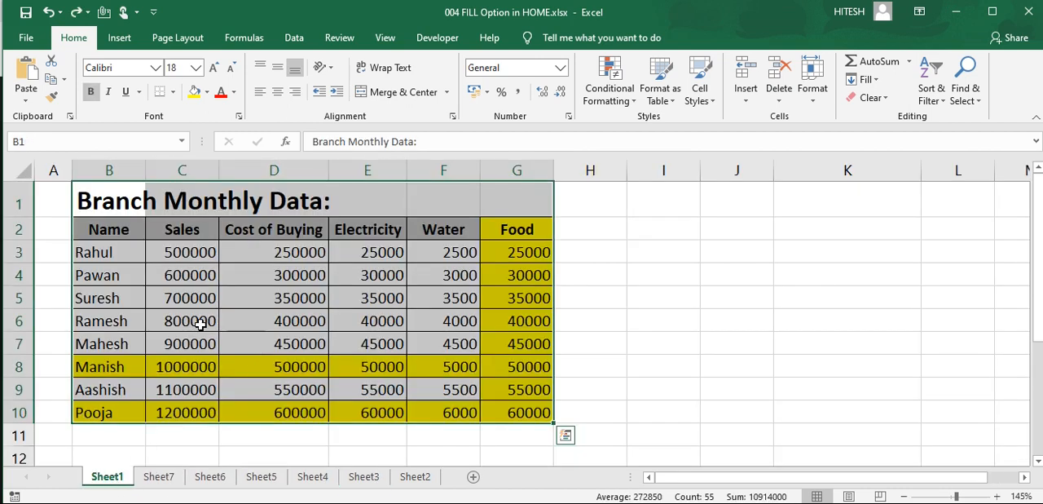
# Step: Group the sheets from Sheet1 to Sheet3 without Sheet2 and fill B1:G10 across them with the All option
pyautogui.keyDown('shift'); pyautogui.click(404, 479); pyautogui.keyUp('shift')
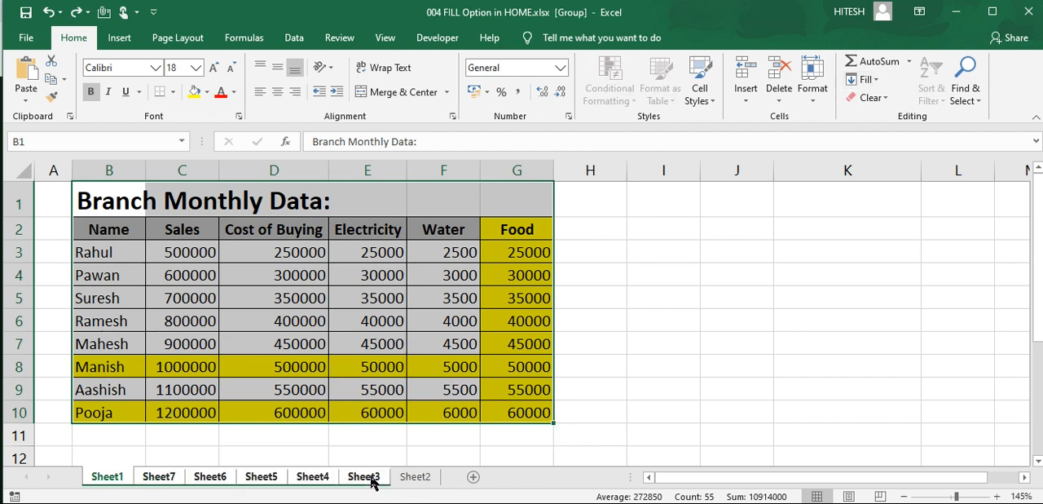
pyautogui.click(869, 80)
pyautogui.click(897, 175)
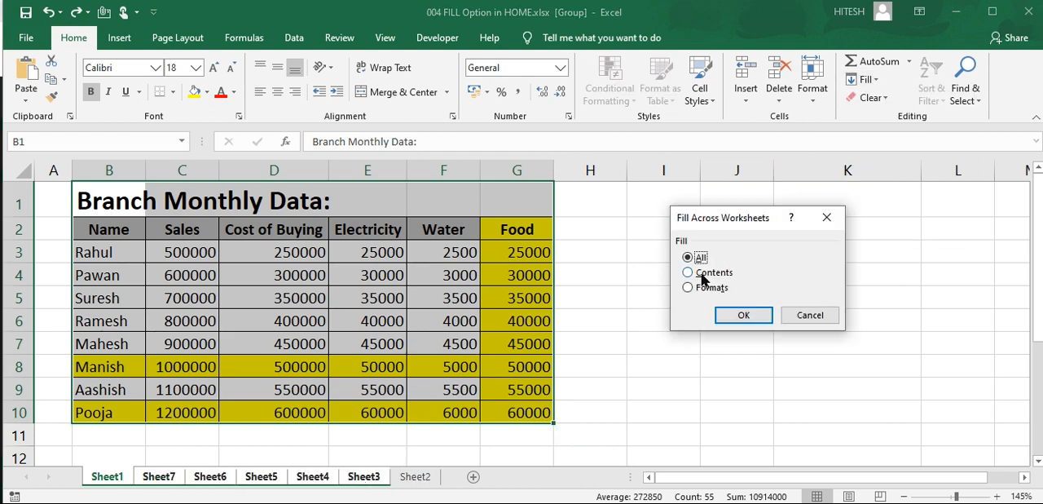
pyautogui.click(734, 322)
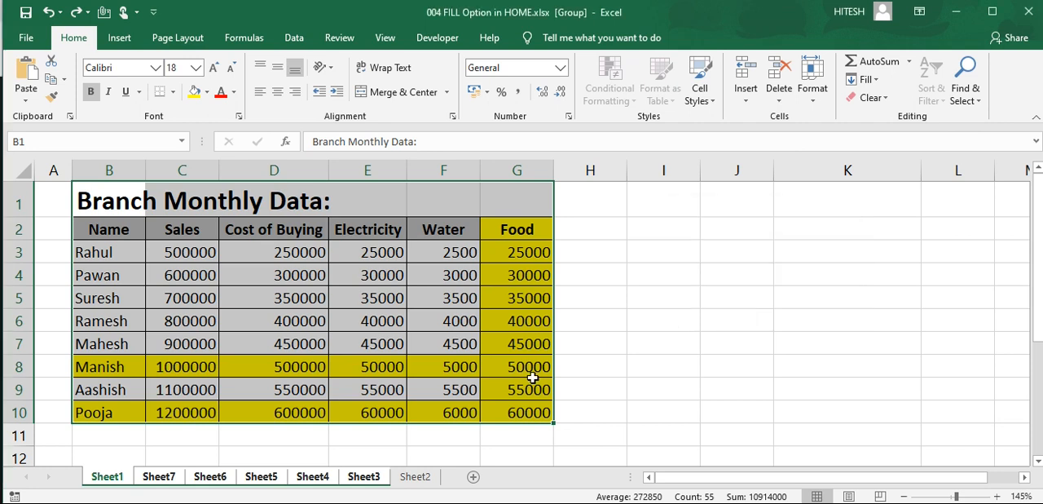
pyautogui.click(202, 441)
# Step: Check the filled branch table on Sheet7, Sheet6, Sheet5, Sheet4 and Sheet3
pyautogui.click(171, 481)
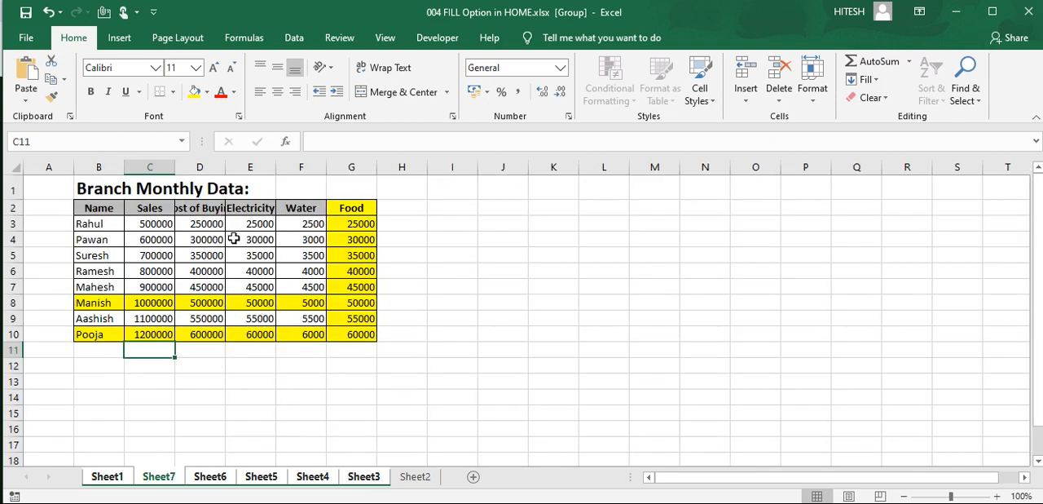
pyautogui.click(219, 481)
pyautogui.click(261, 481)
pyautogui.click(313, 480)
pyautogui.click(364, 481)
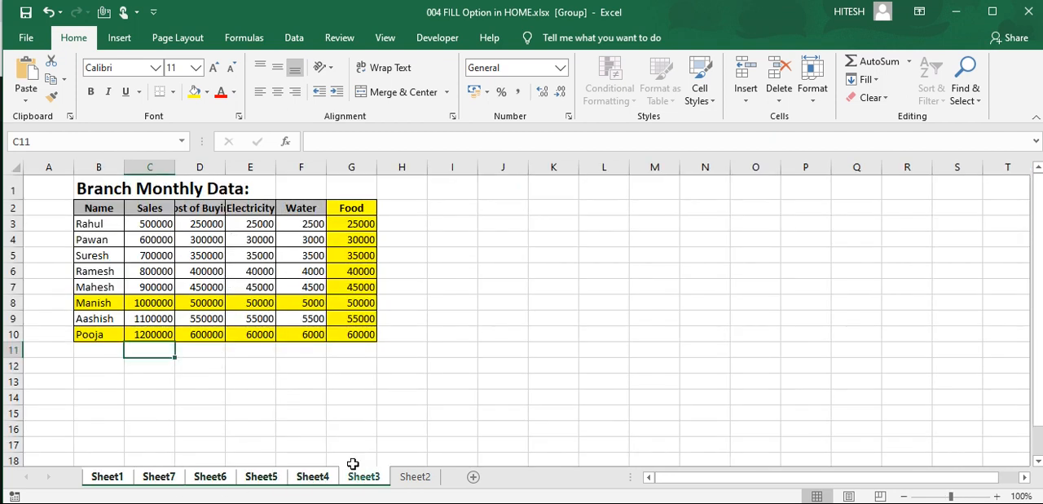
pyautogui.click(290, 390)
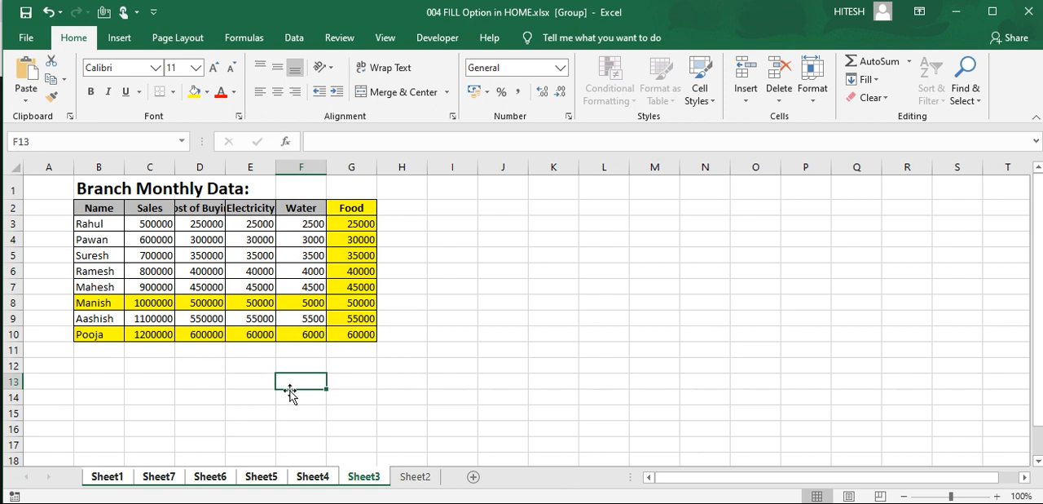
# Step: Ungroup the worksheets and return to Sheet1
pyautogui.click(415, 477)
pyautogui.click(108, 478)
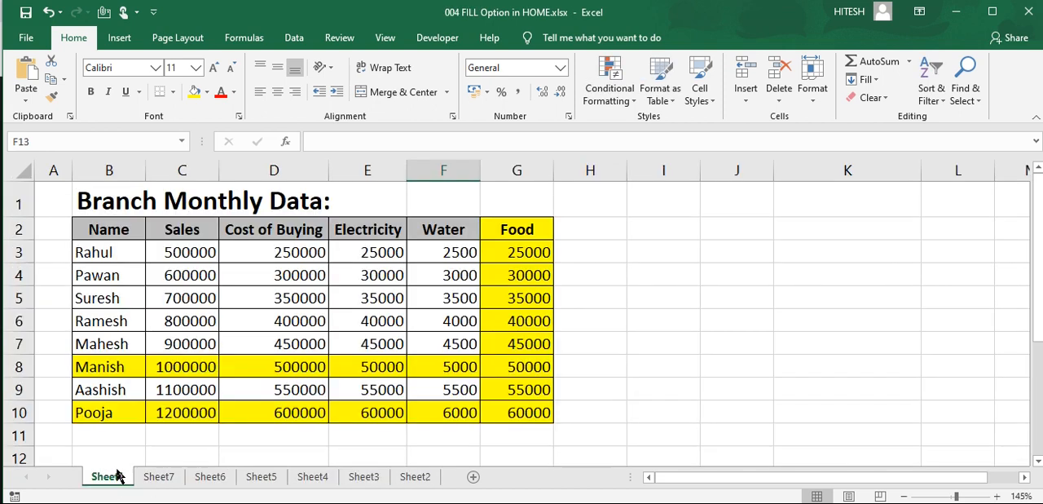
pyautogui.click(869, 80)
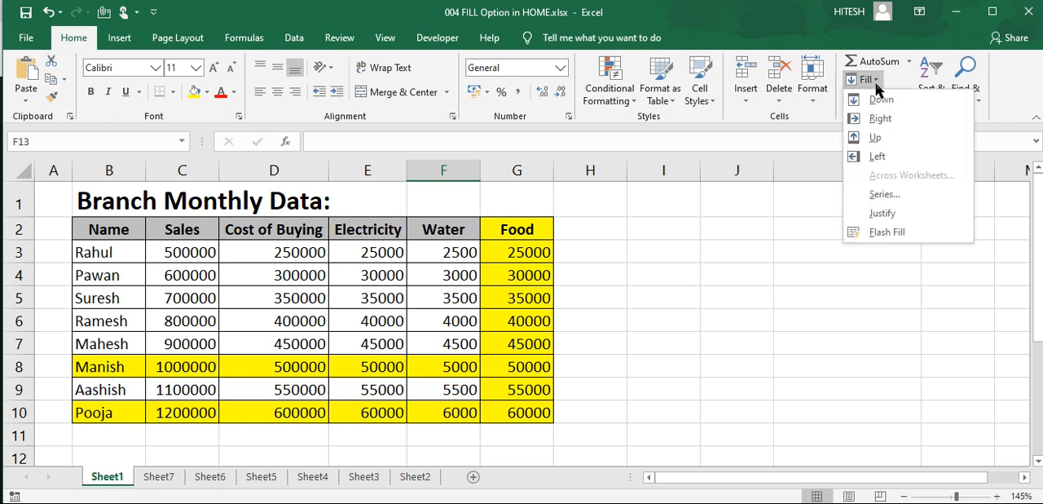
pyautogui.click(683, 271)
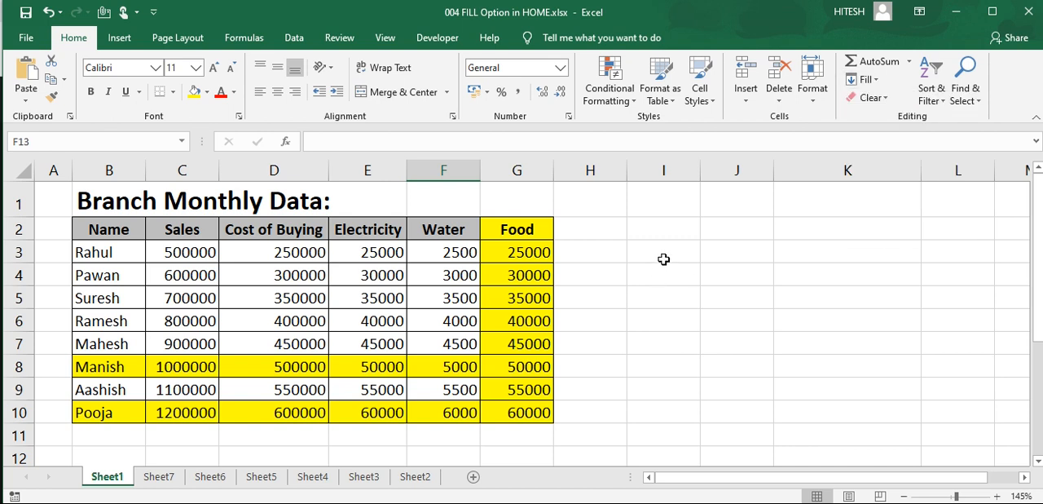
# Step: Enter the text "Welcome to ASHVI CITY" in cell I3
pyautogui.click(664, 257)
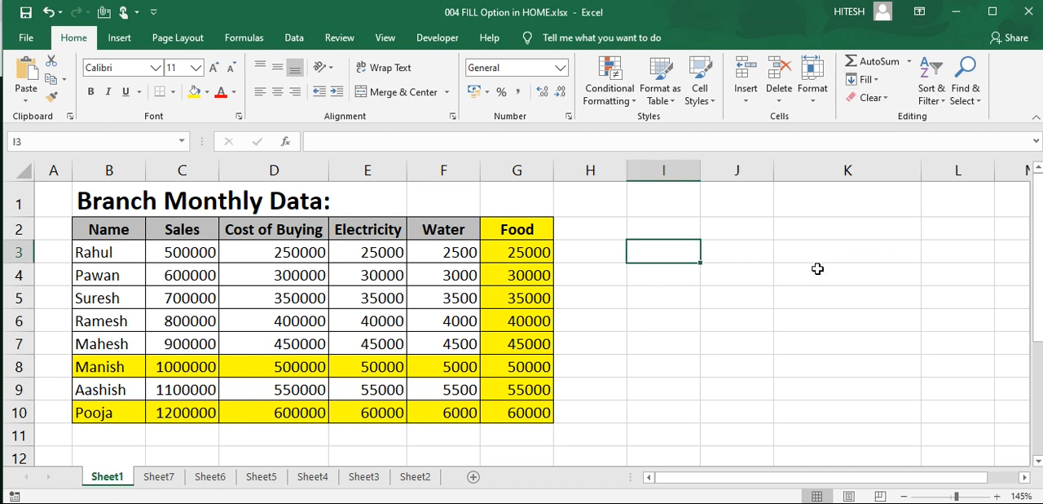
pyautogui.write('Welcometo')
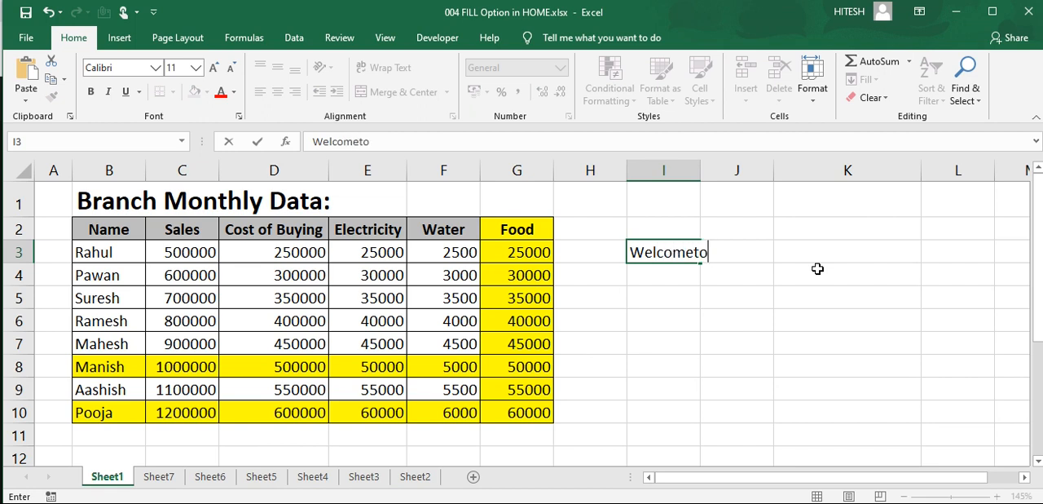
pyautogui.write(' SA')
pyautogui.press('BackSpace')
pyautogui.press('BackSpace')
pyautogui.write('ASHVI CITY')
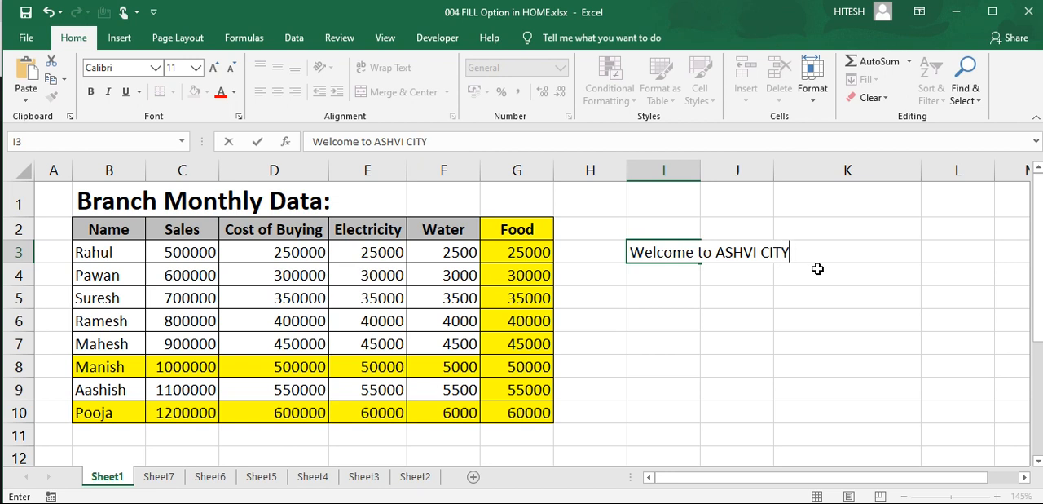
pyautogui.press('Return')
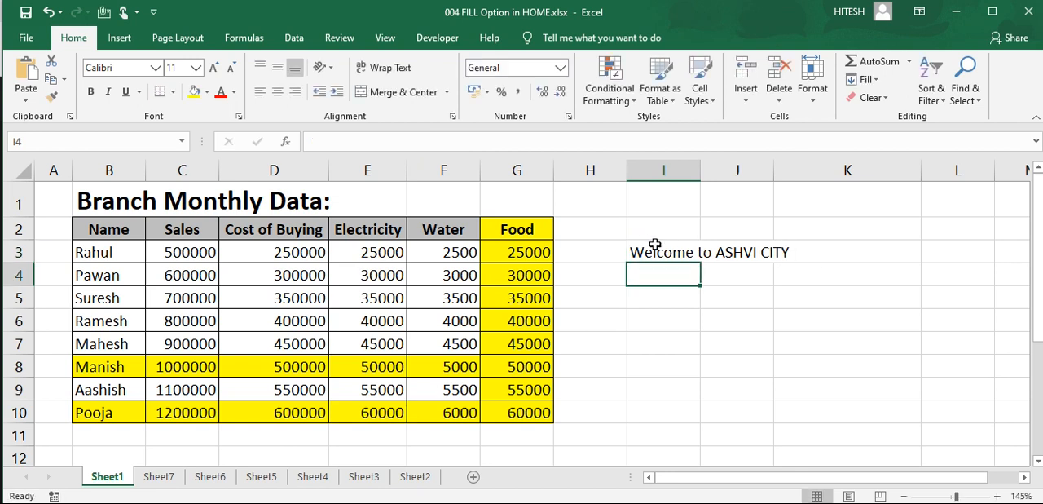
# Step: Apply Fill Justify to the text in I3, allowing it to extend below the selected cell
pyautogui.click(657, 243)
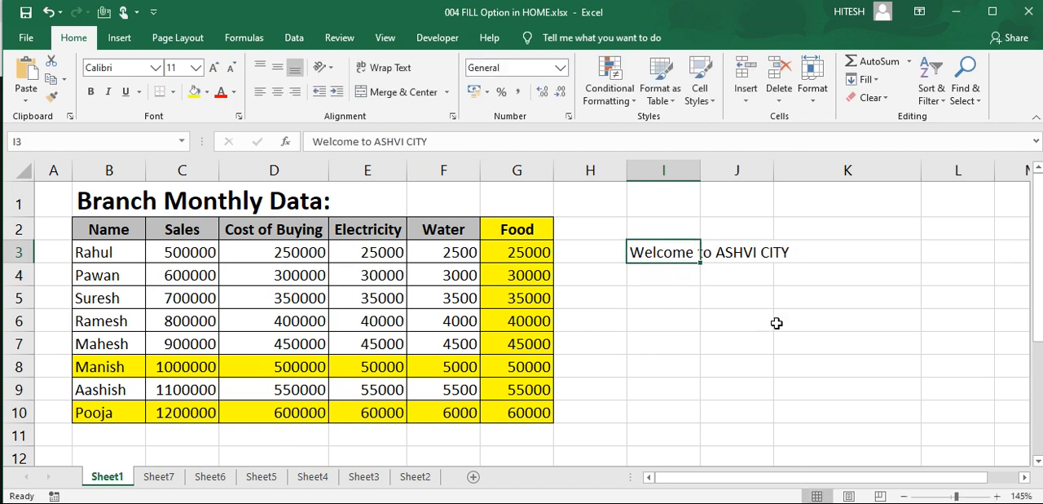
pyautogui.click(865, 79)
pyautogui.click(884, 213)
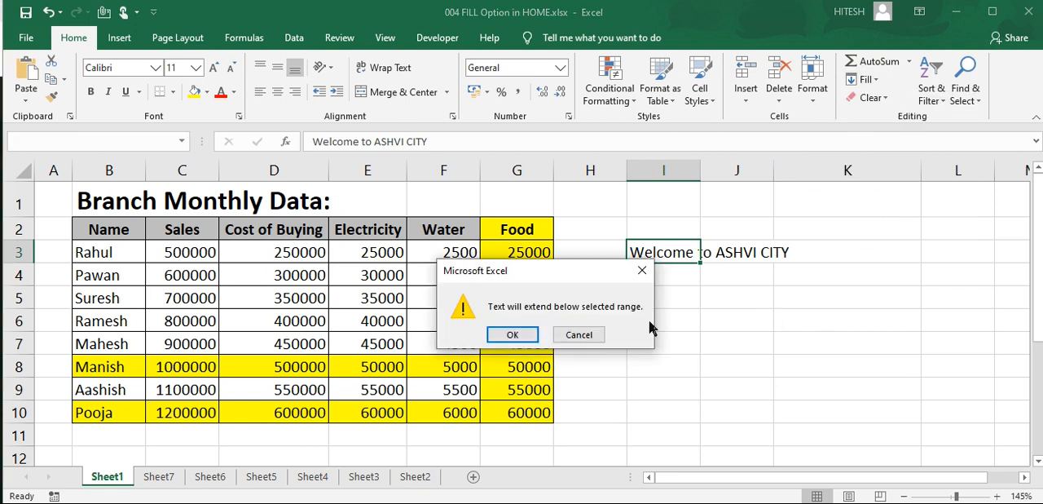
pyautogui.click(501, 336)
pyautogui.click(721, 349)
pyautogui.moveTo(659, 245); pyautogui.dragTo(673, 296)
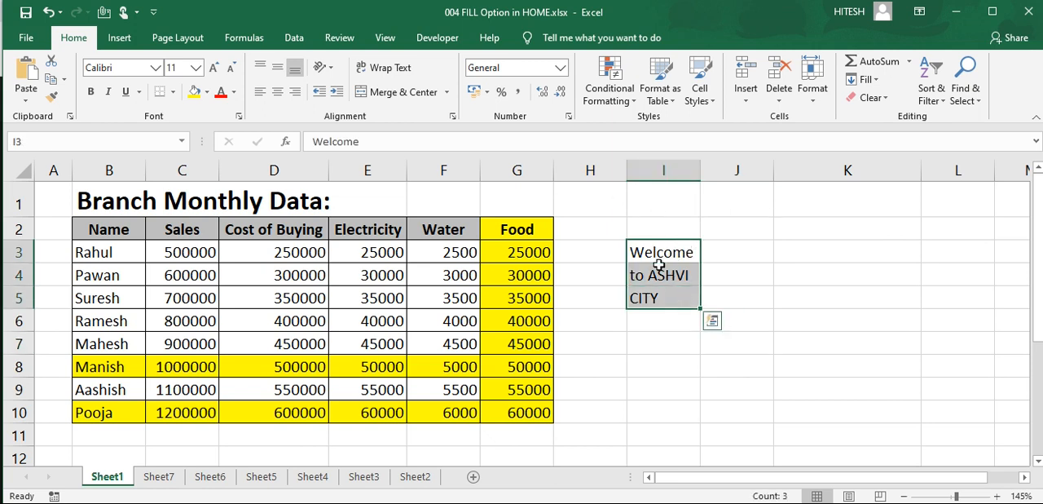
# Step: Undo the justify so the welcome text is back in I3 alone
pyautogui.hotkey('alt', 'h')
pyautogui.press('f')
pyautogui.press('i')
pyautogui.press('j')
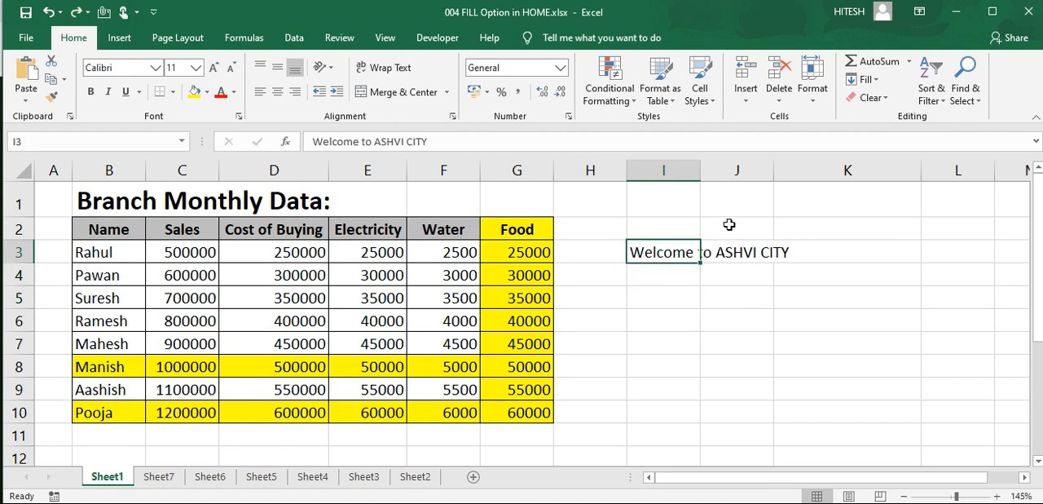
# Step: Try Fill Justify on I3 with column I widened slightly, and undo the justify
pyautogui.moveTo(701, 168); pyautogui.dragTo(734, 166)
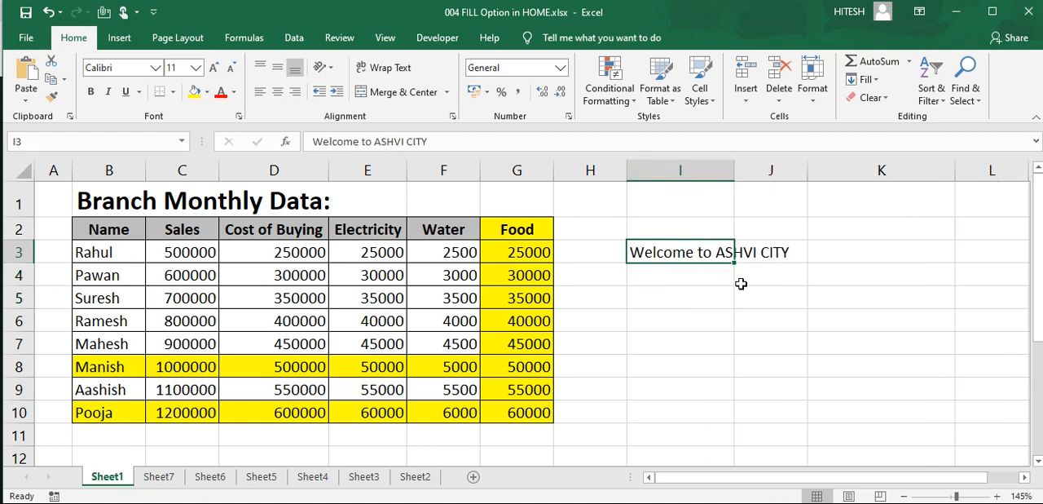
pyautogui.click(864, 79)
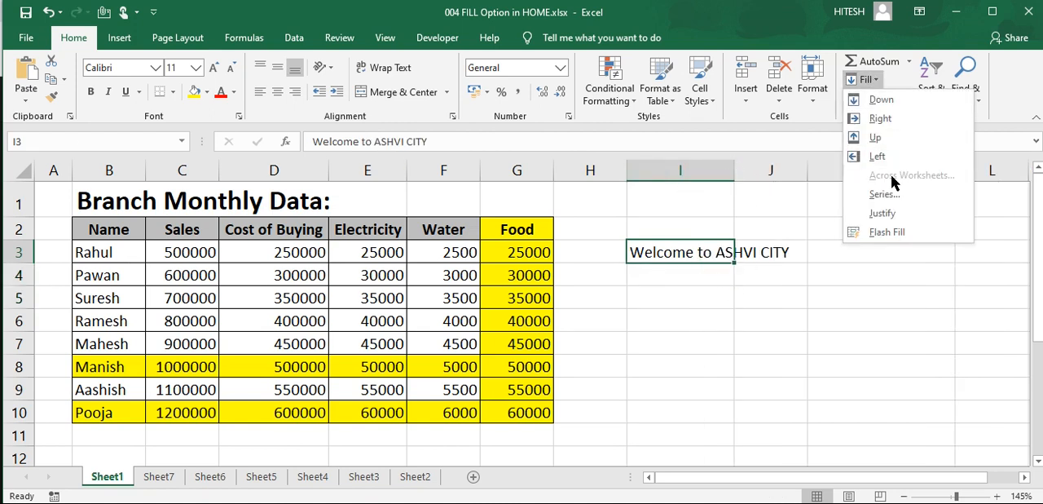
pyautogui.click(884, 214)
pyautogui.click(513, 334)
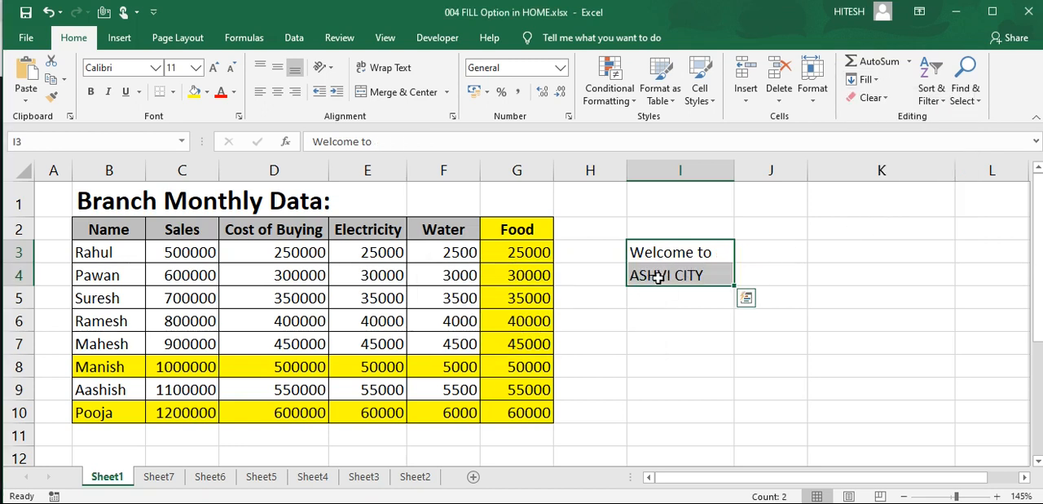
pyautogui.hotkey('ctrl', 'z')
pyautogui.click(738, 267)
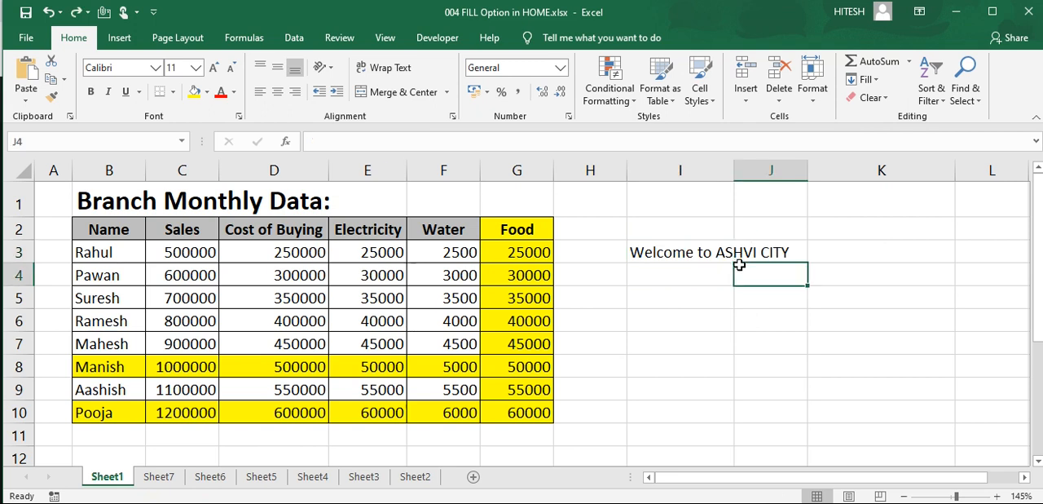
# Step: Widen column I enough to fit the whole welcome text and apply Fill Justify to I3
pyautogui.moveTo(734, 170); pyautogui.dragTo(829, 170)
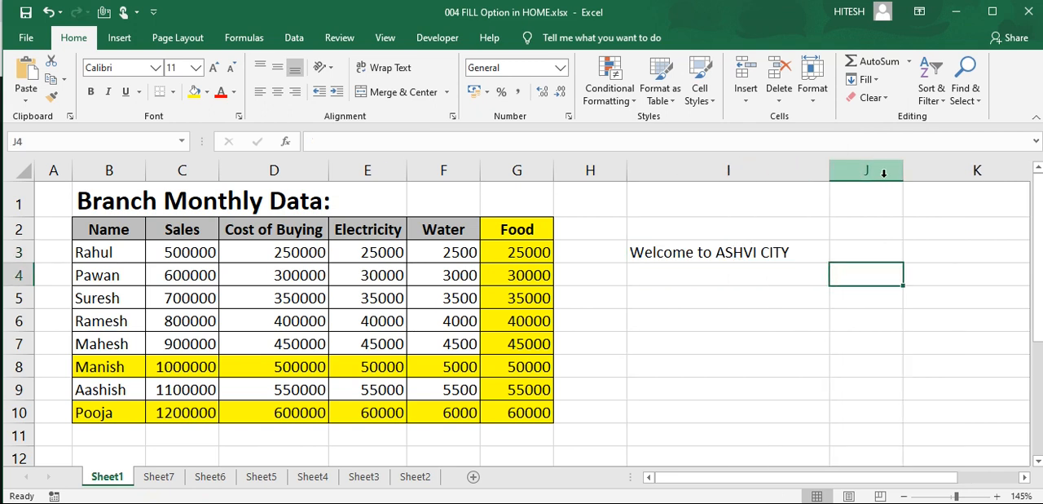
pyautogui.click(787, 249)
pyautogui.click(869, 79)
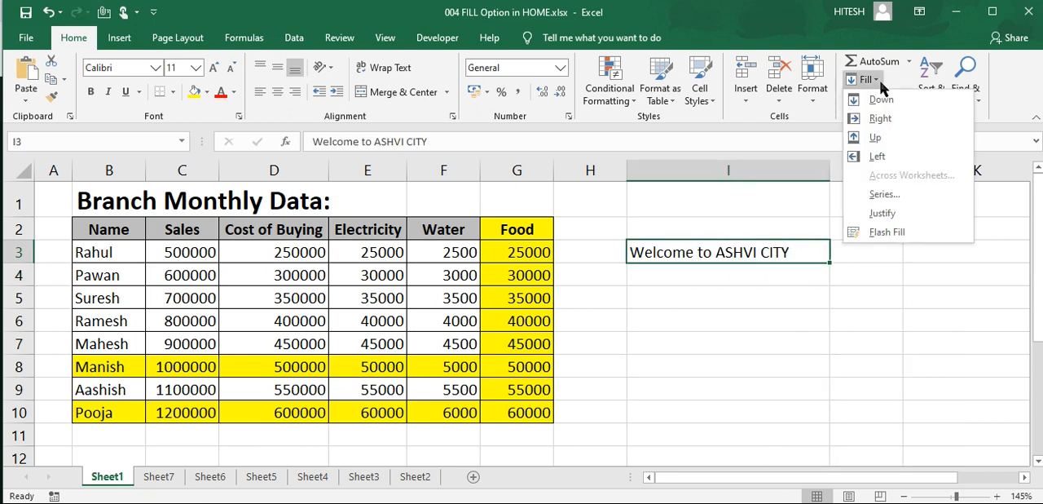
pyautogui.click(895, 212)
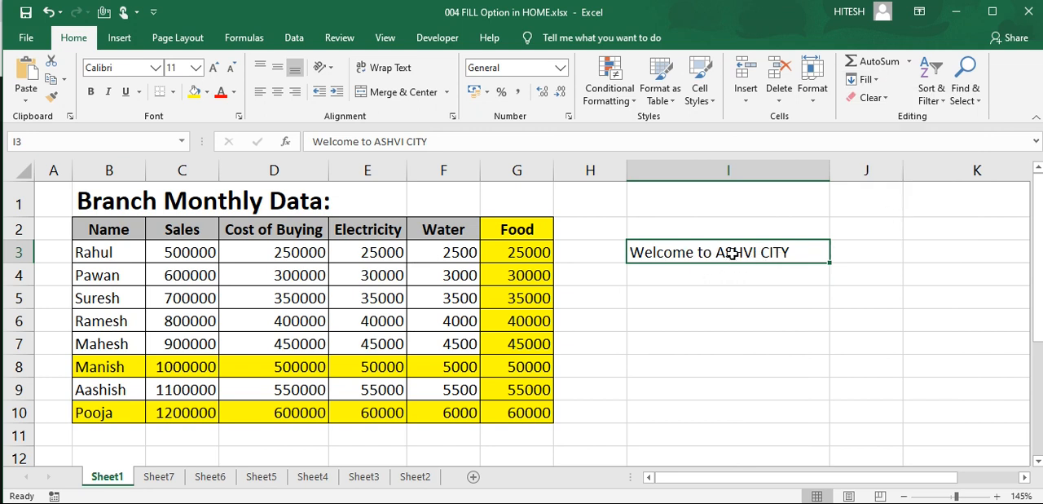
# Step: Narrow column I so the text in I3 overflows, and justify it into the cells below
pyautogui.click(798, 205)
pyautogui.click(769, 251)
pyautogui.moveTo(834, 172); pyautogui.dragTo(744, 174)
pyautogui.click(877, 86)
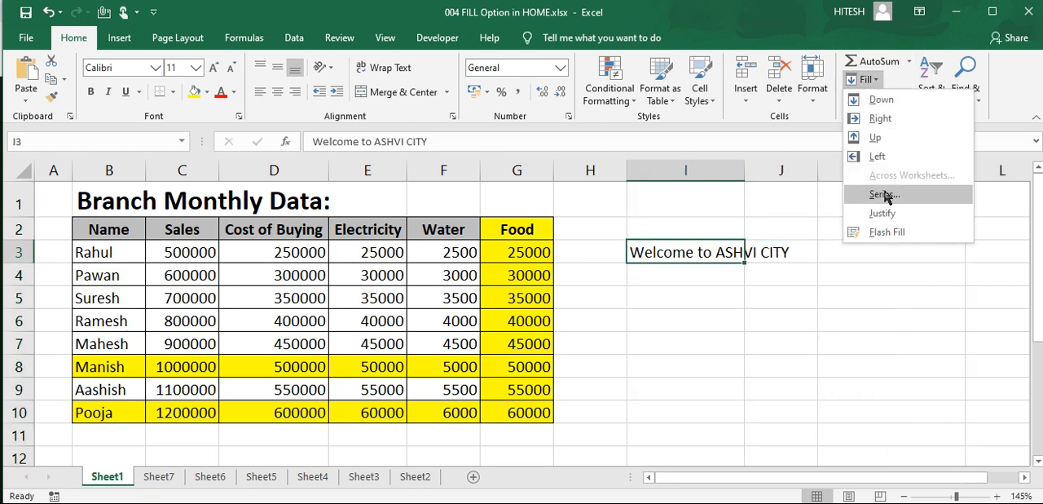
pyautogui.click(882, 215)
pyautogui.click(512, 334)
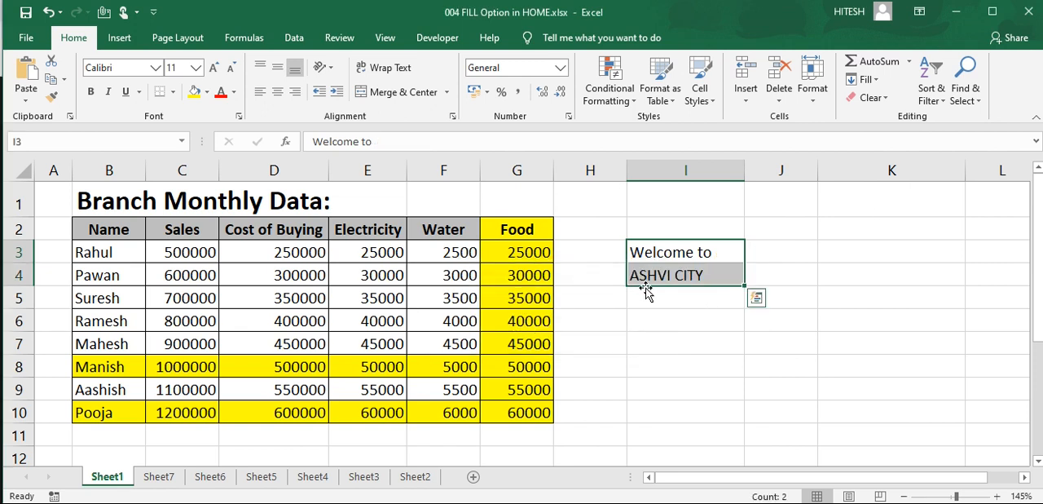
pyautogui.click(865, 79)
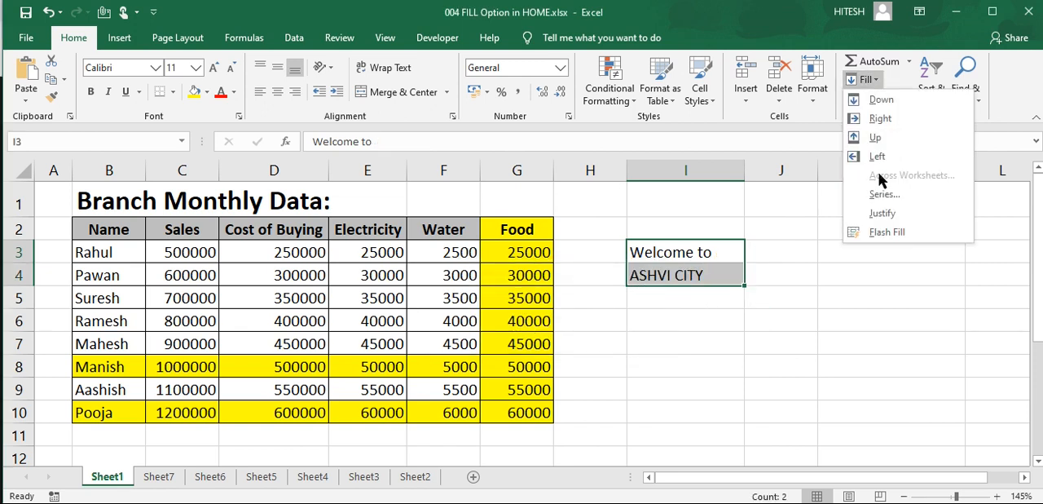
pyautogui.click(805, 299)
pyautogui.click(690, 316)
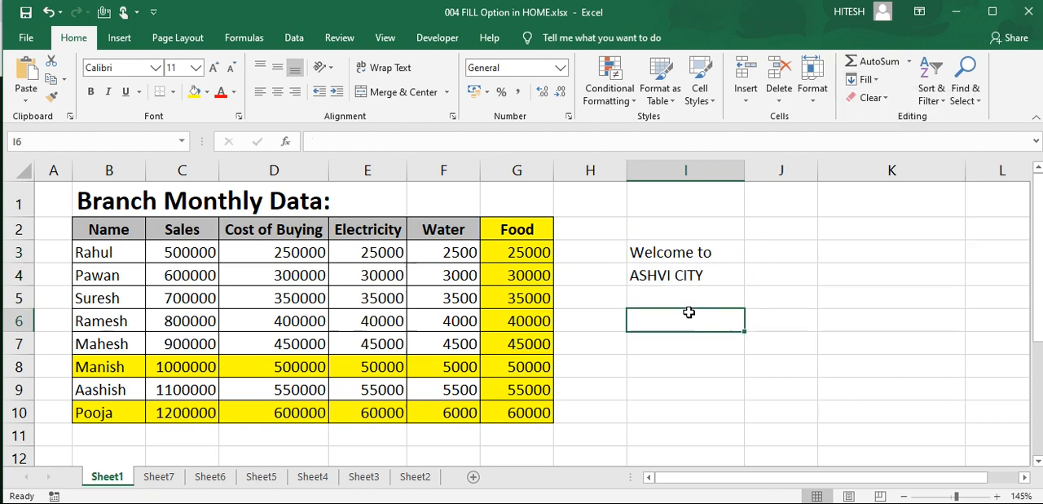
pyautogui.click(866, 79)
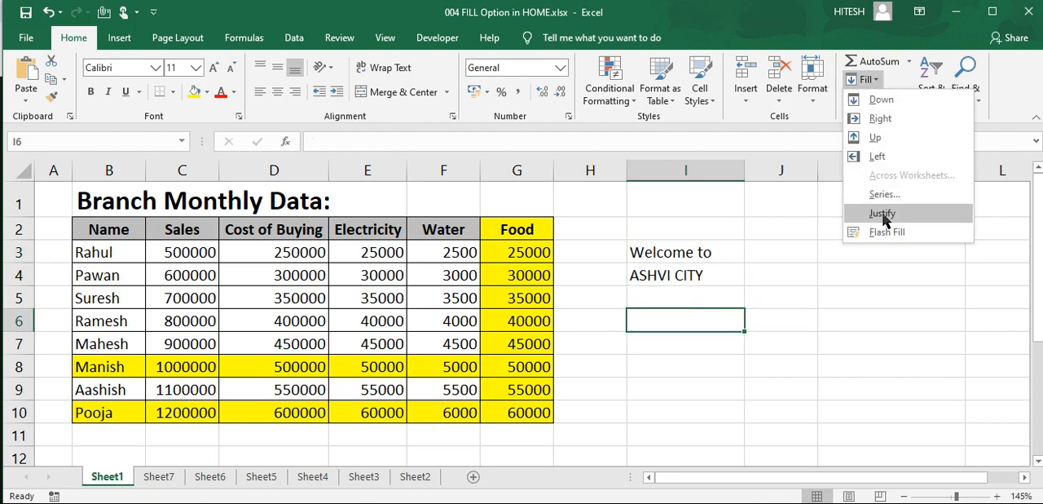
pyautogui.click(668, 256)
# Step: Move the justified text from I3:I4 up to I1:I2
pyautogui.moveTo(668, 256); pyautogui.dragTo(675, 279)
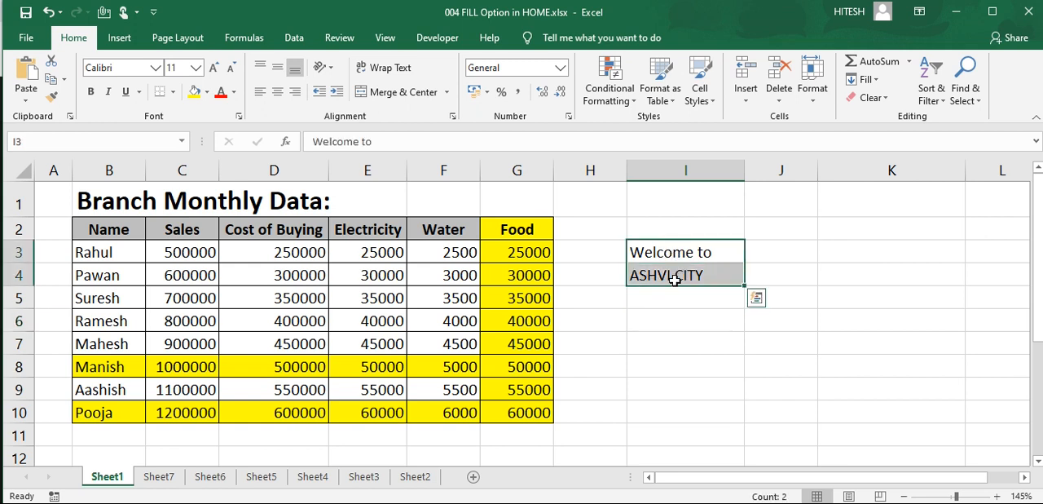
pyautogui.write('s')
pyautogui.press('Escape')
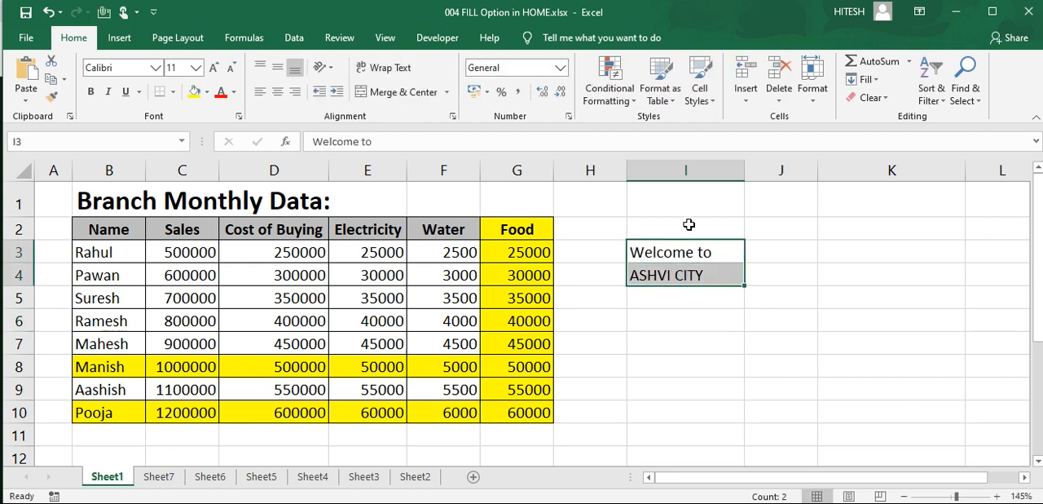
pyautogui.hotkey('ctrl', 'c')
pyautogui.click(703, 209)
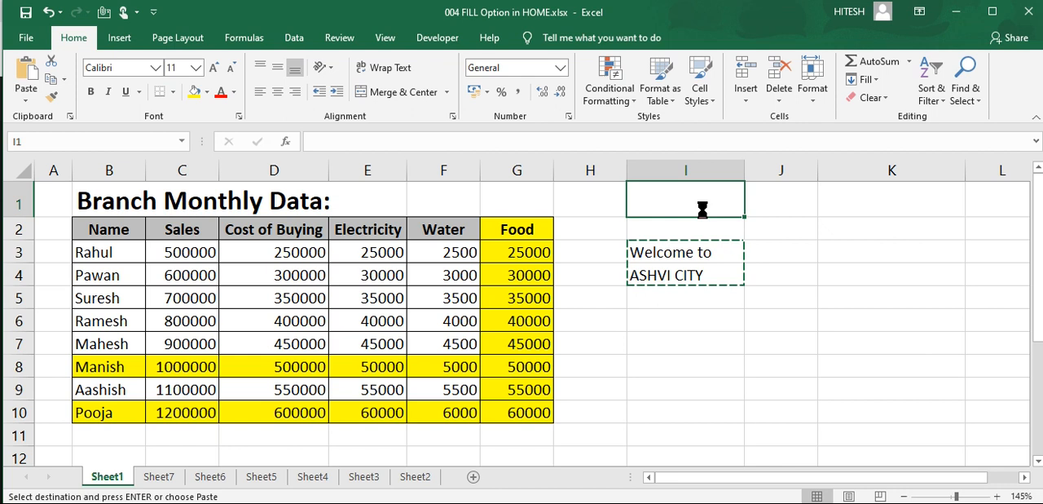
pyautogui.hotkey('ctrl', 'v')
pyautogui.click(712, 253)
pyautogui.click(659, 229)
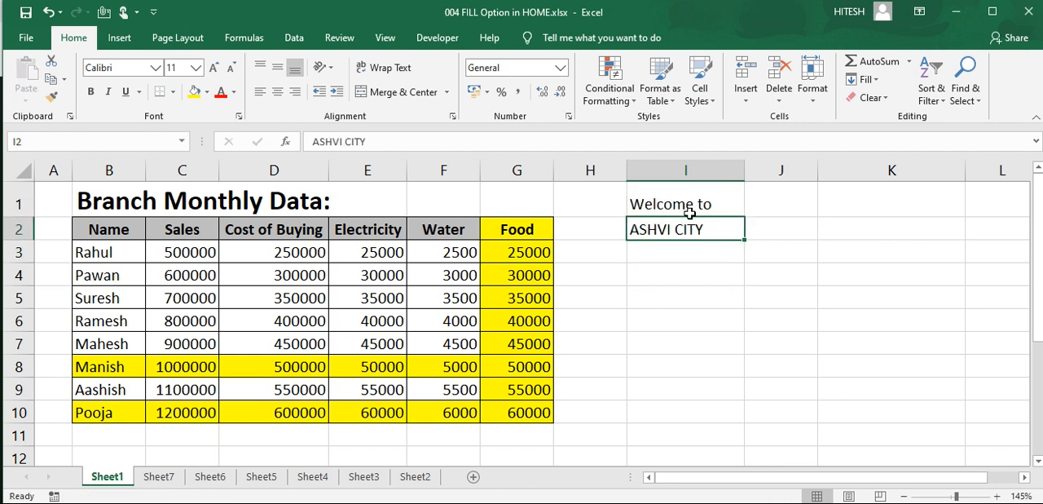
# Step: Examine the Fill Series options for cell I4, including the Date and Linear types, and cancel without filling
pyautogui.click(678, 281)
pyautogui.click(868, 80)
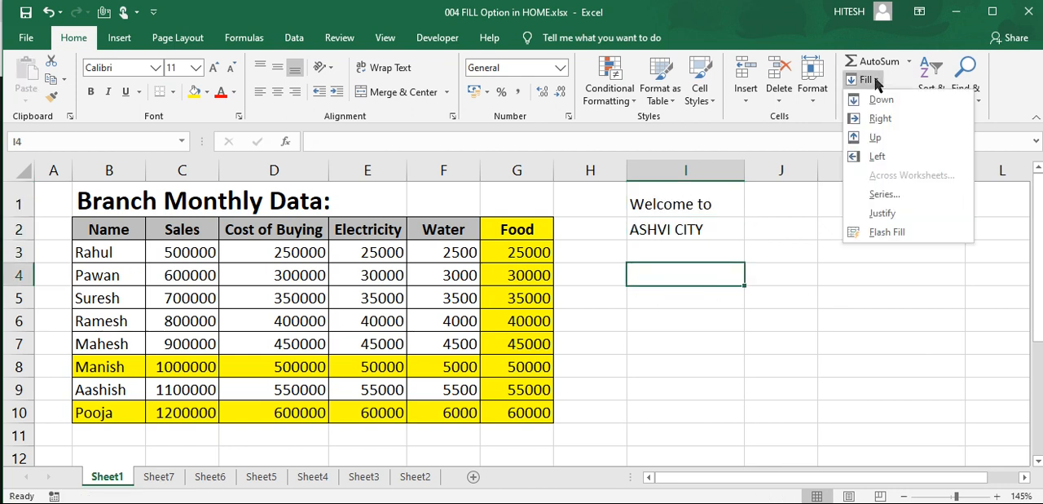
pyautogui.click(886, 212)
pyautogui.click(870, 80)
pyautogui.click(892, 192)
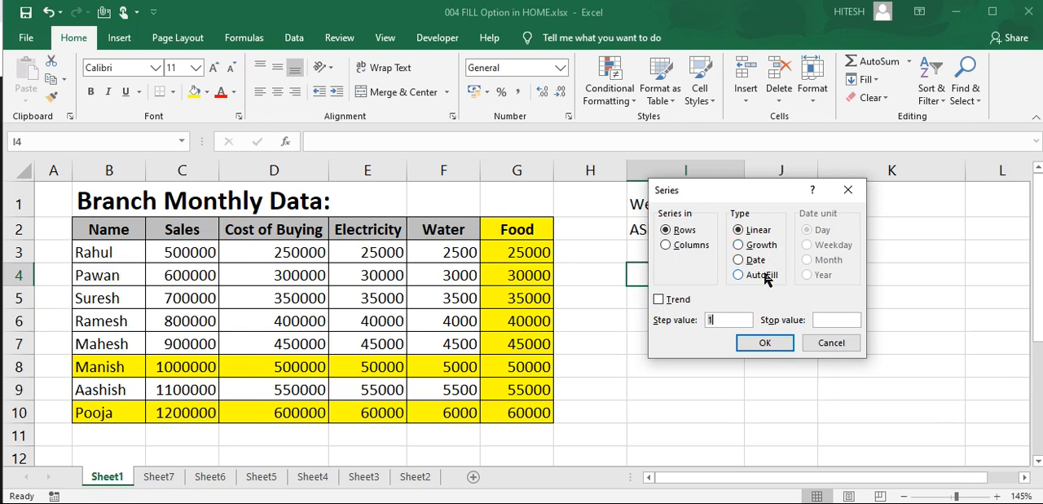
pyautogui.click(738, 260)
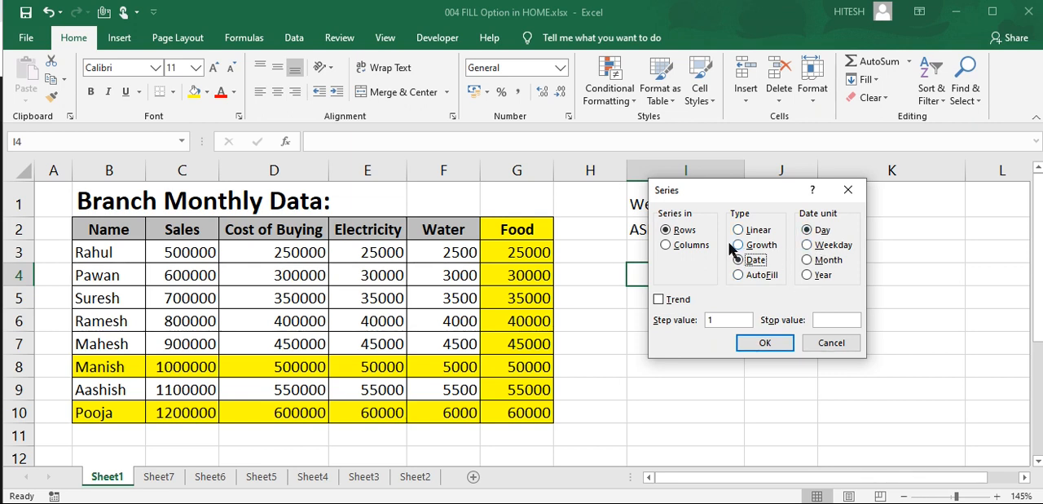
pyautogui.click(739, 230)
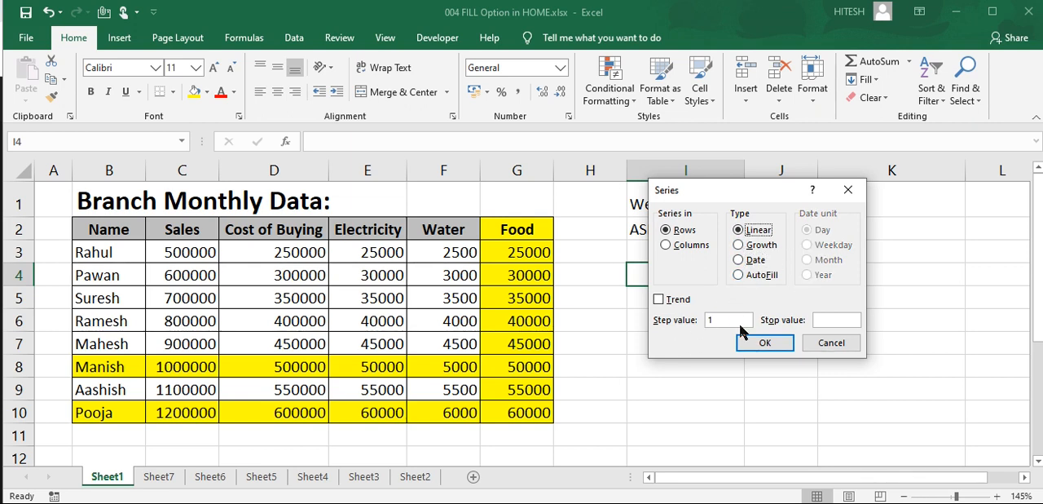
pyautogui.click(823, 344)
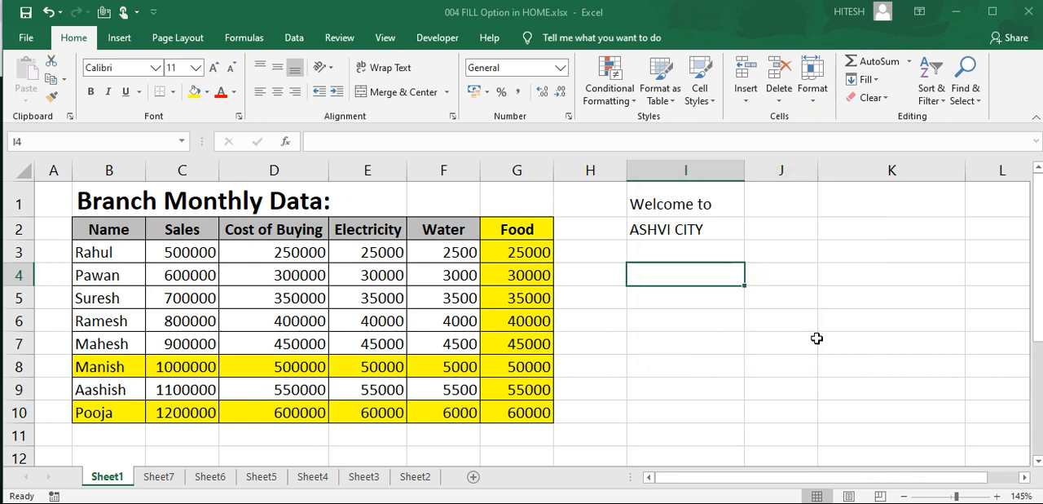
# Step: Enter 2 in cell I4 as the starting value for a series
pyautogui.moveTo(672, 272); pyautogui.dragTo(694, 359)
pyautogui.click(687, 275)
pyautogui.write('2')
pyautogui.click(731, 316)
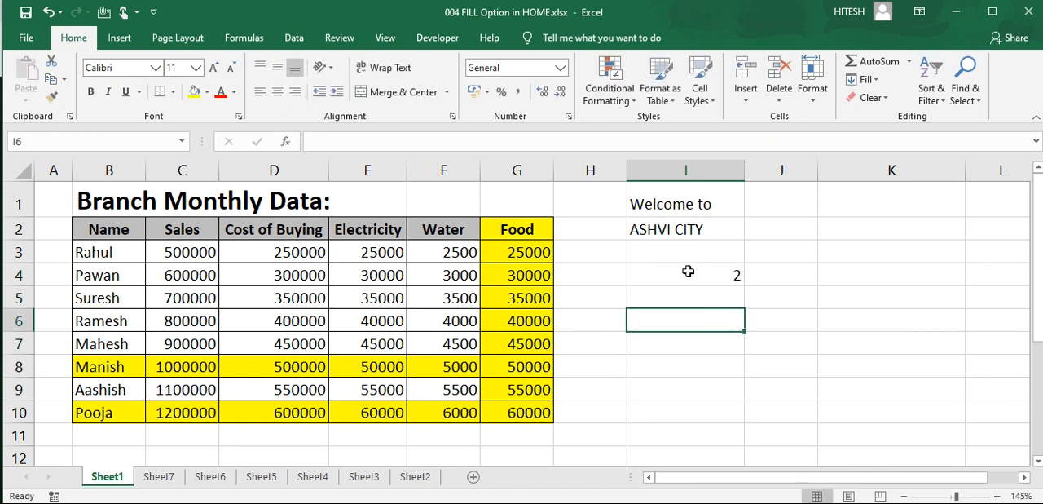
# Step: Fill I4:I8 down the column with a linear series using step value 1
pyautogui.moveTo(695, 276); pyautogui.dragTo(703, 359)
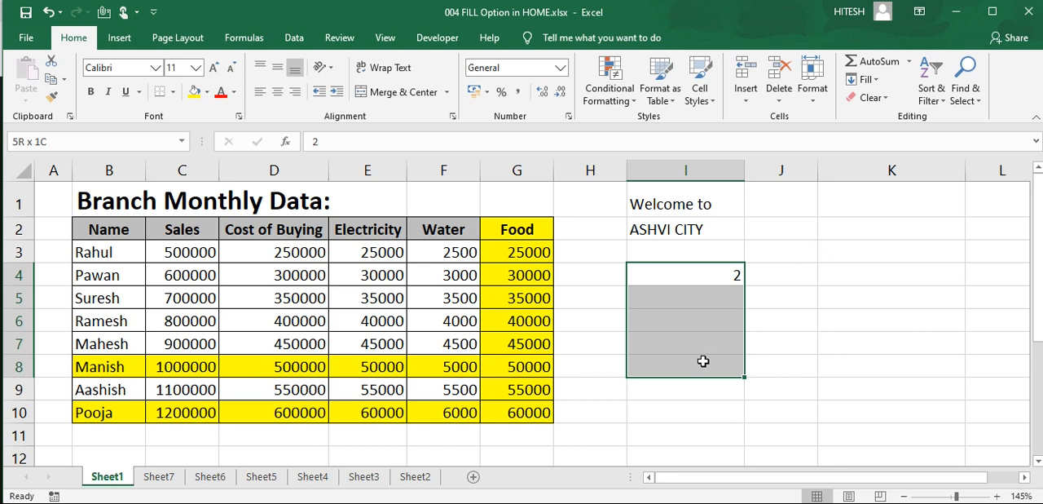
pyautogui.click(869, 80)
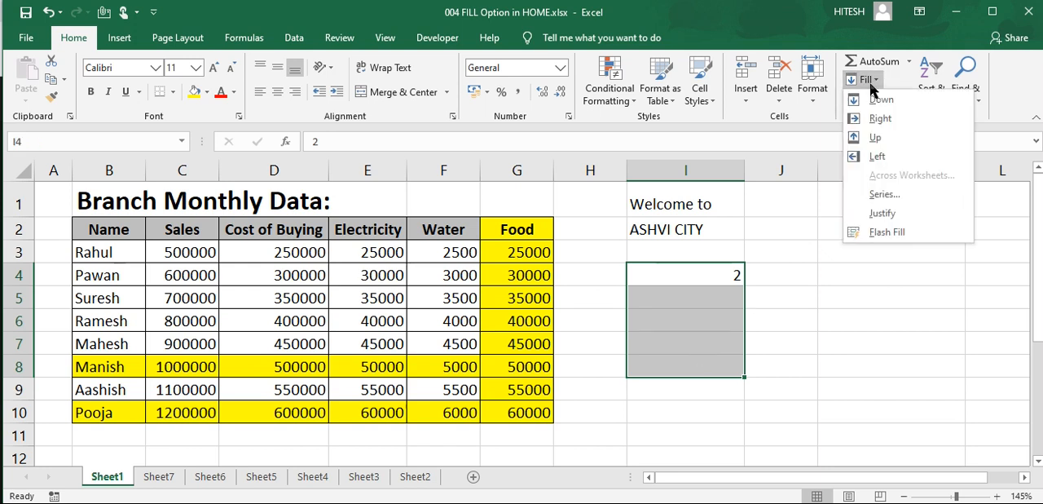
pyautogui.click(883, 195)
pyautogui.moveTo(749, 194); pyautogui.dragTo(881, 182)
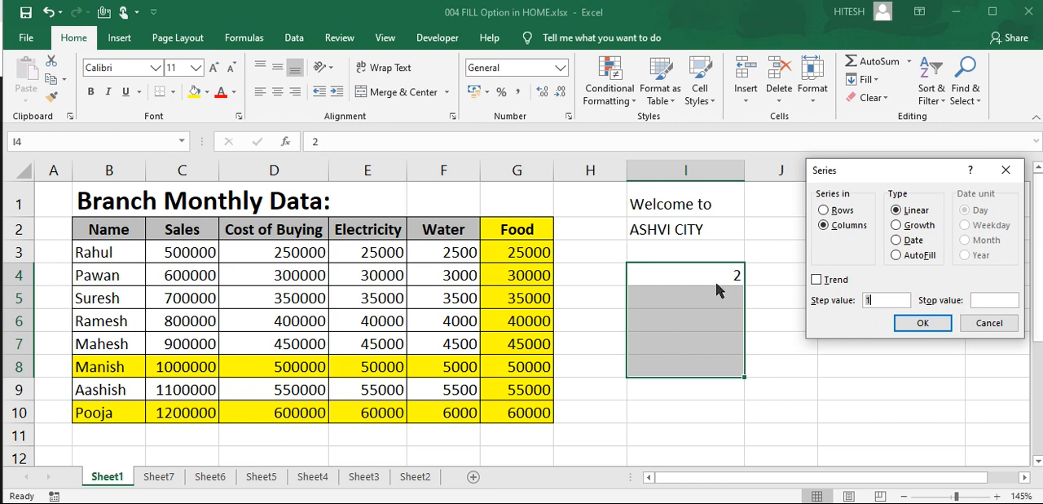
pyautogui.click(983, 301)
pyautogui.click(927, 323)
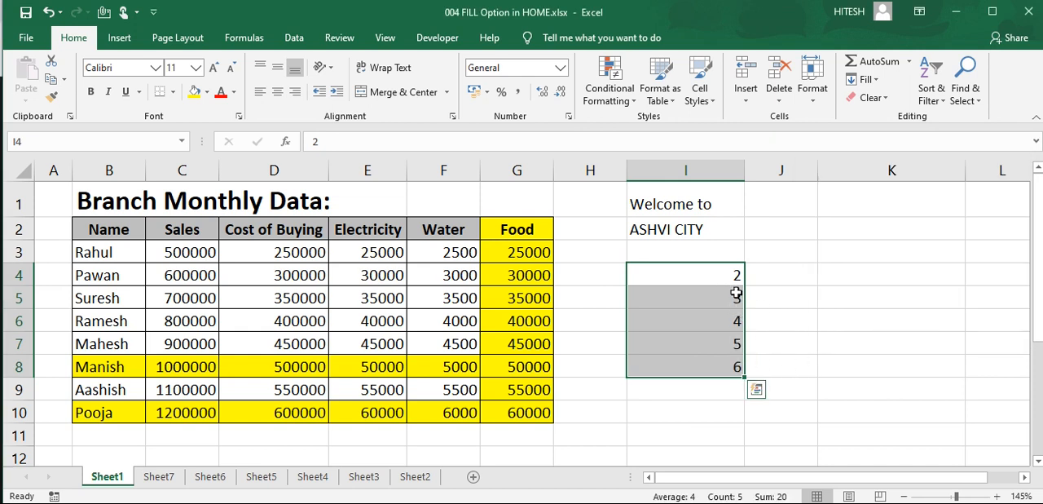
# Step: Refill I4:I8 with a linear series using step value 2 and stop value 8, and undo both series fills
pyautogui.click(867, 79)
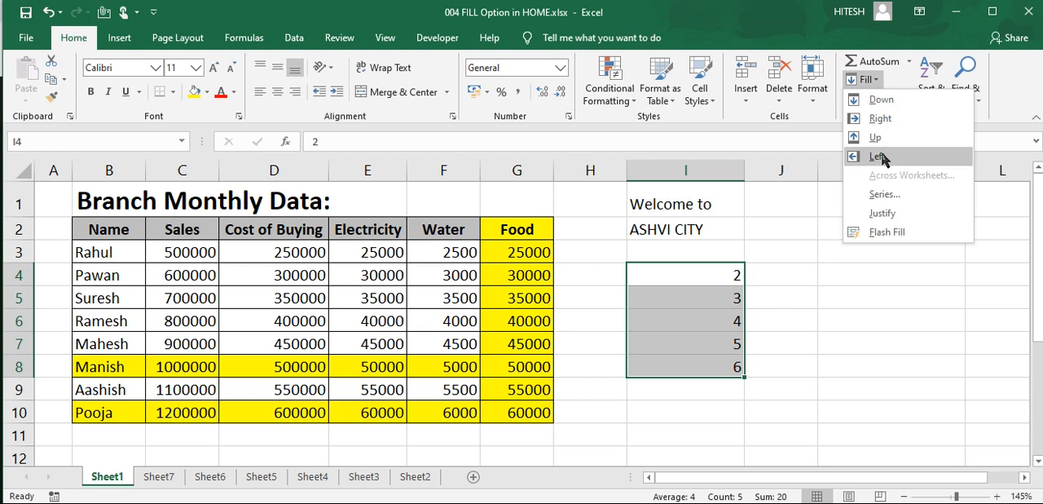
pyautogui.click(884, 194)
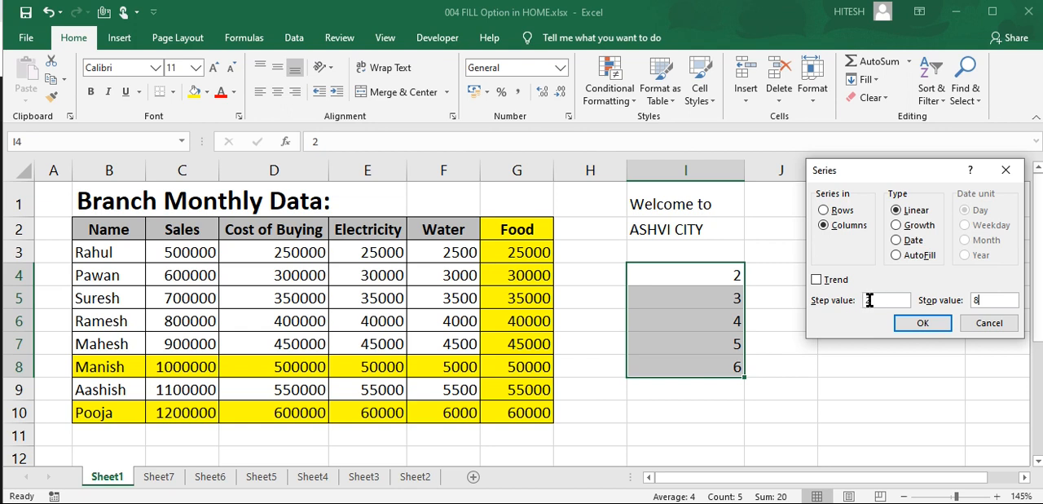
pyautogui.click(923, 325)
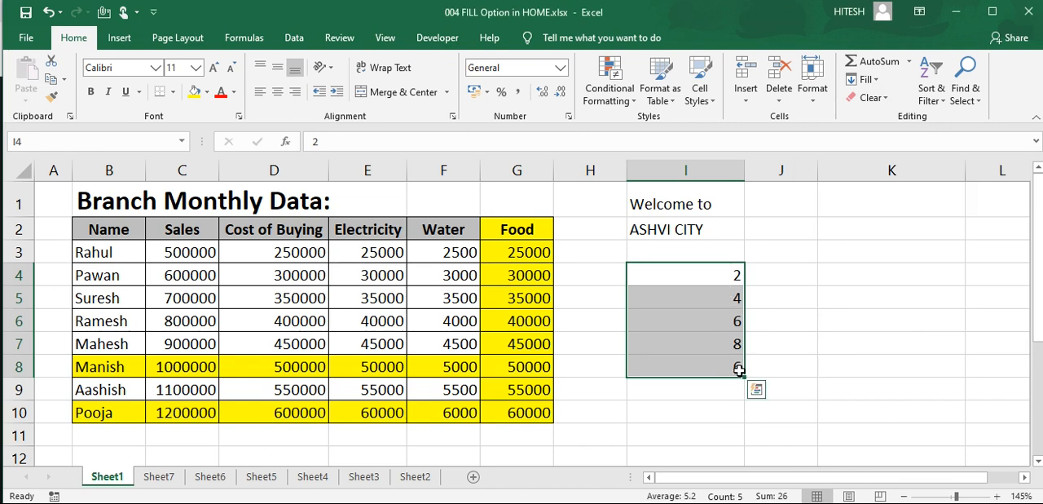
pyautogui.hotkey('ctrl', 'z')
pyautogui.hotkey('ctrl', 'z')
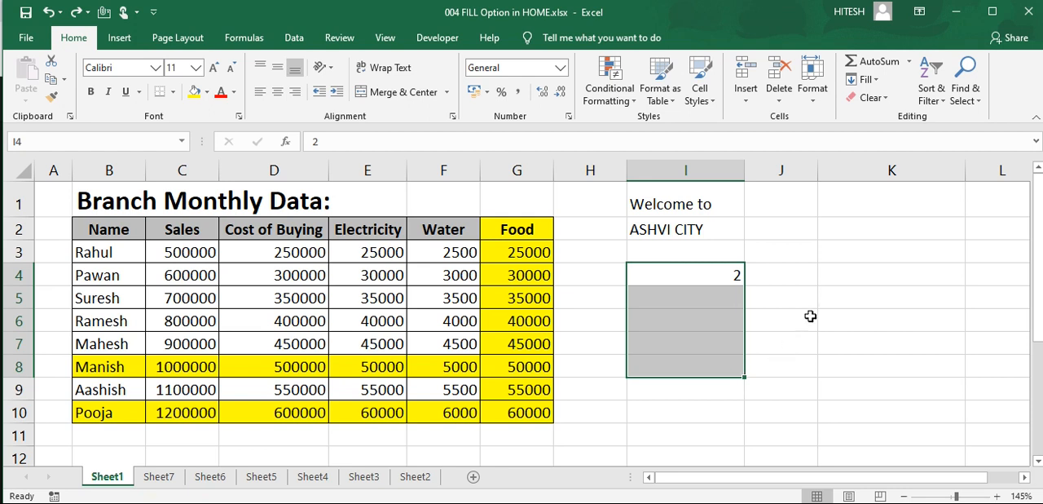
# Step: Fill the empty cells below the 2 in I4:I8 with a linear series, step value 2 and stop value 8
pyautogui.click(862, 80)
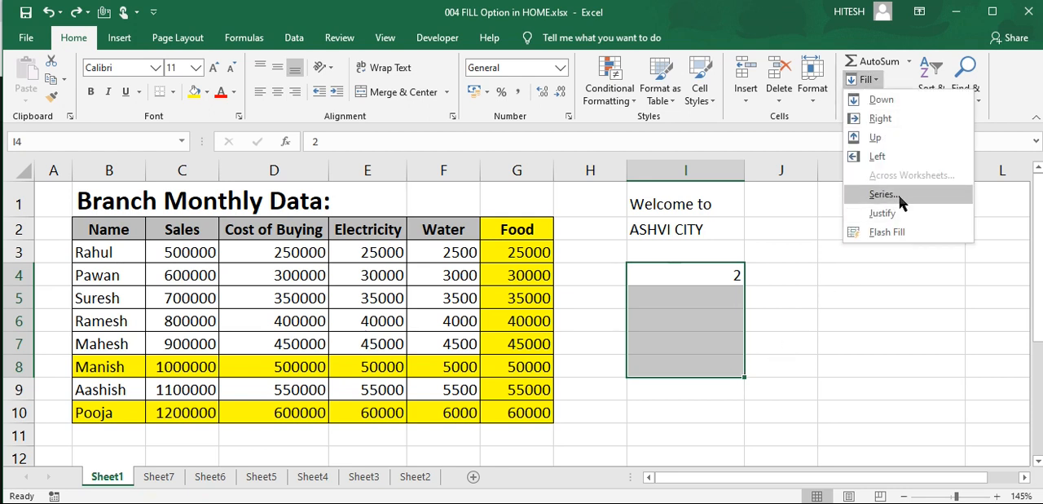
pyautogui.click(899, 196)
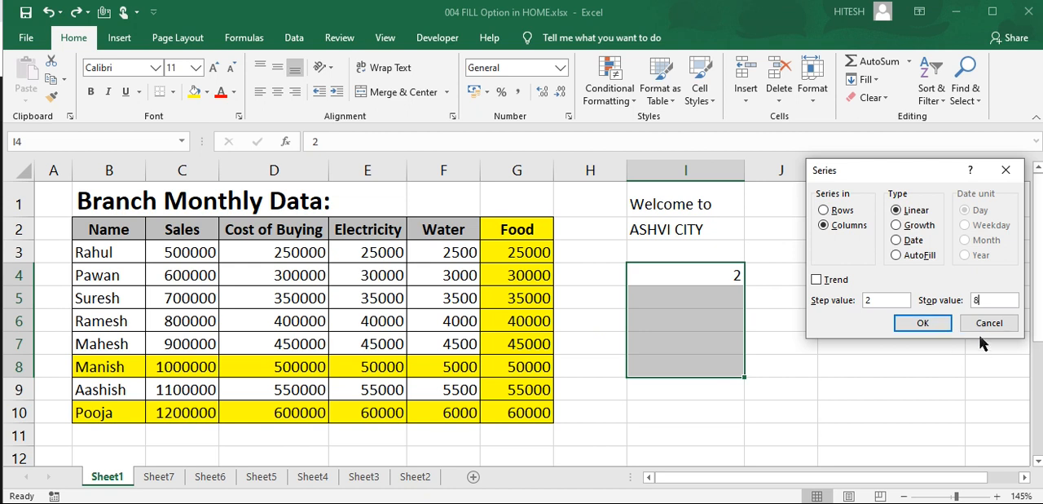
pyautogui.click(922, 321)
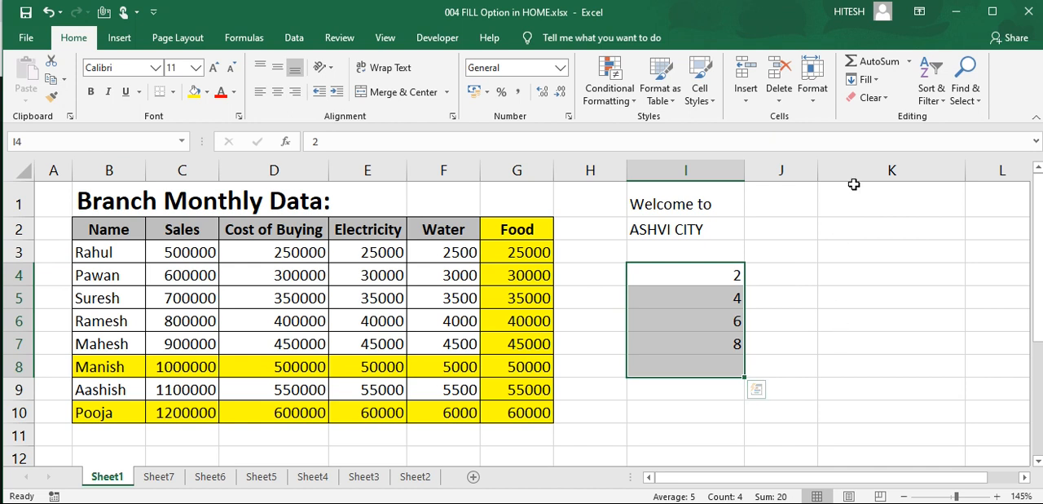
# Step: Replace the values in I4:I8 with a Growth series in columns using step value 2
pyautogui.click(864, 79)
pyautogui.click(885, 194)
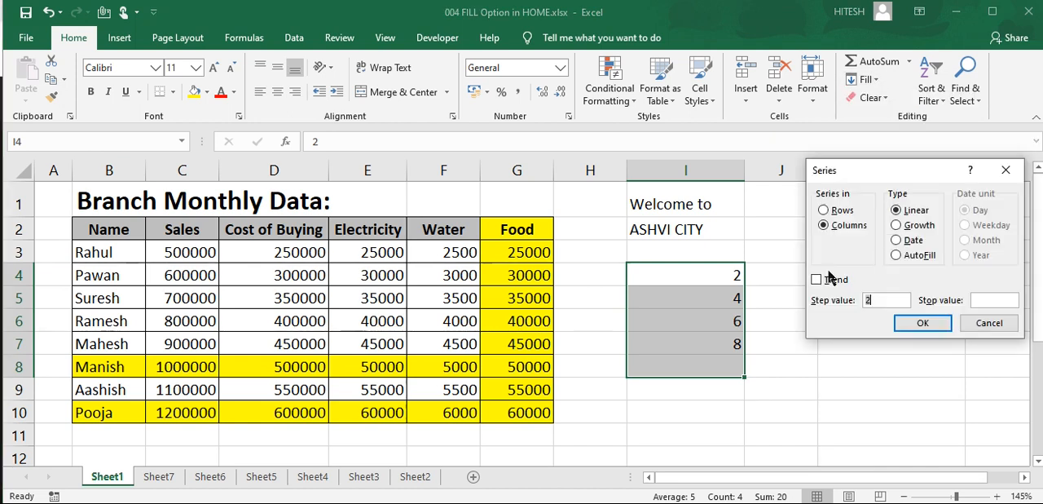
pyautogui.click(902, 226)
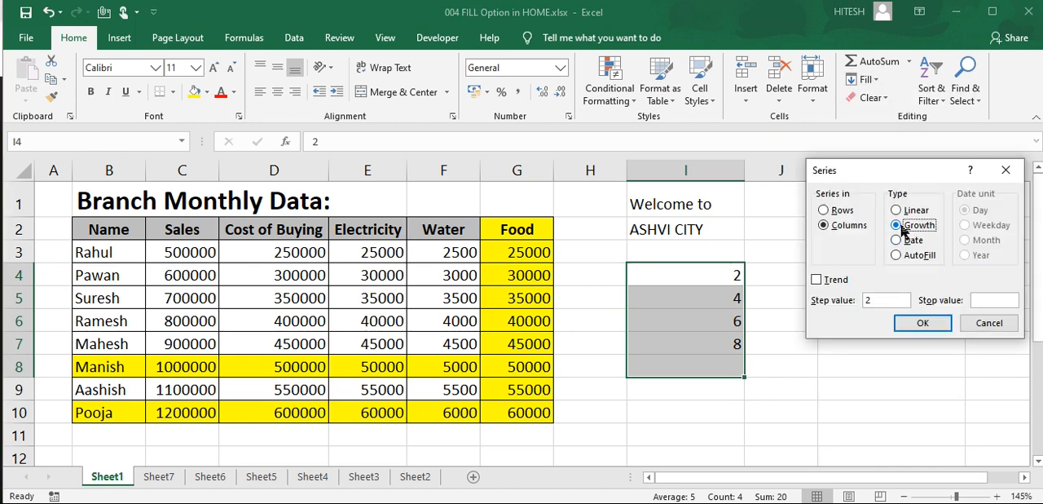
pyautogui.moveTo(873, 300); pyautogui.dragTo(861, 300)
pyautogui.click(979, 300)
pyautogui.click(923, 323)
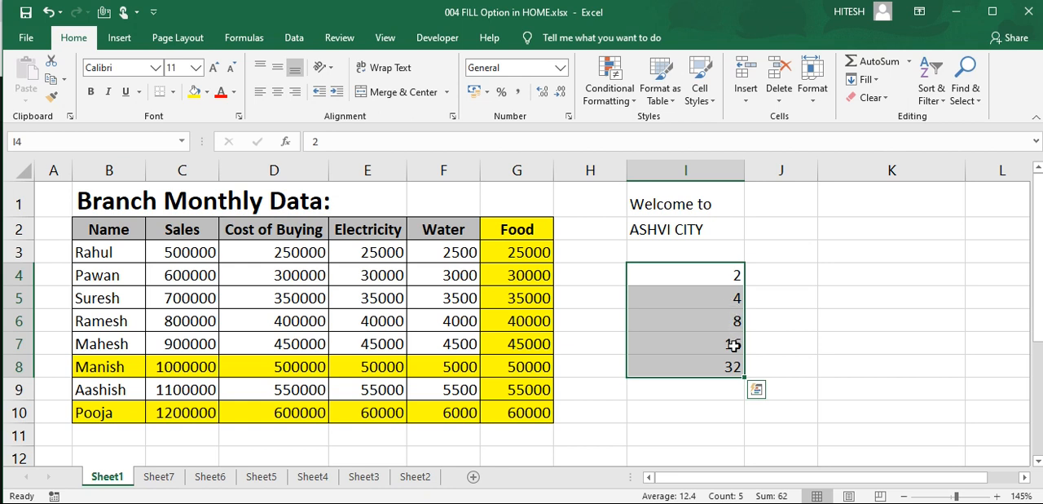
pyautogui.click(876, 81)
pyautogui.click(892, 194)
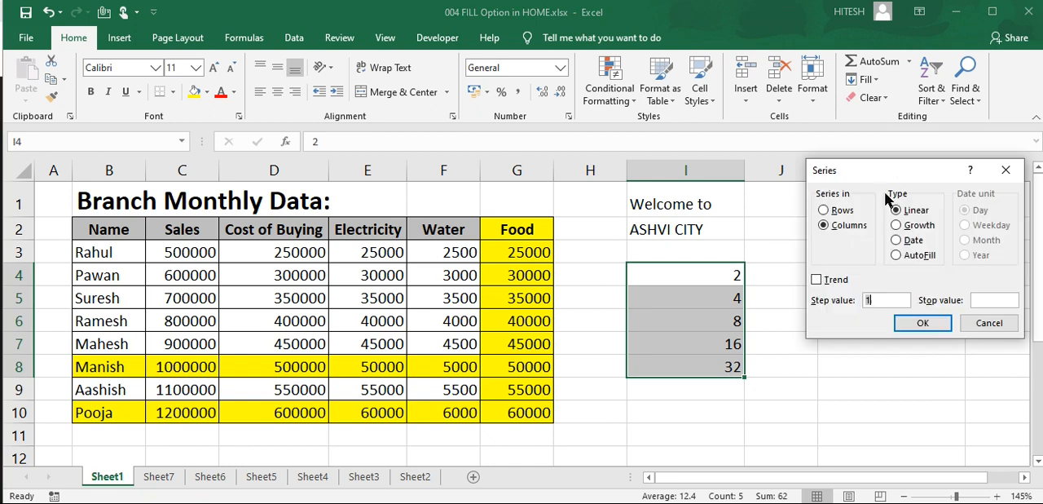
pyautogui.click(898, 240)
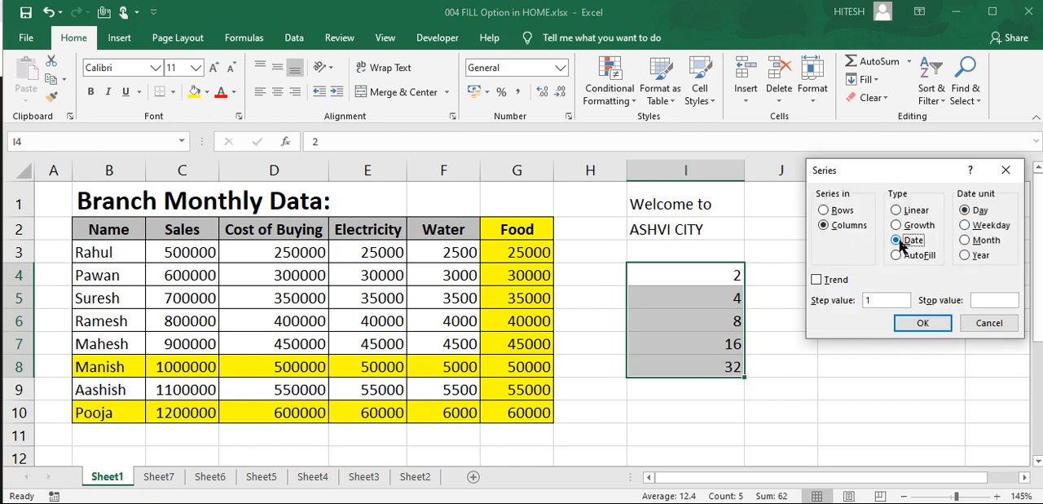
pyautogui.click(987, 322)
# Step: Clear the number series from I4:I8 and enter the date 01/01/2020 in I4
pyautogui.press('Delete')
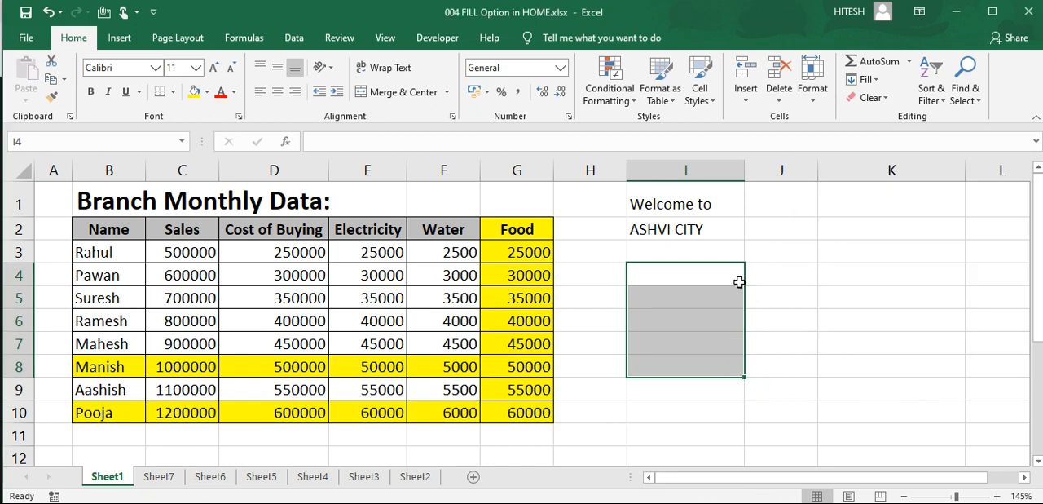
pyautogui.click(738, 282)
pyautogui.write('01')
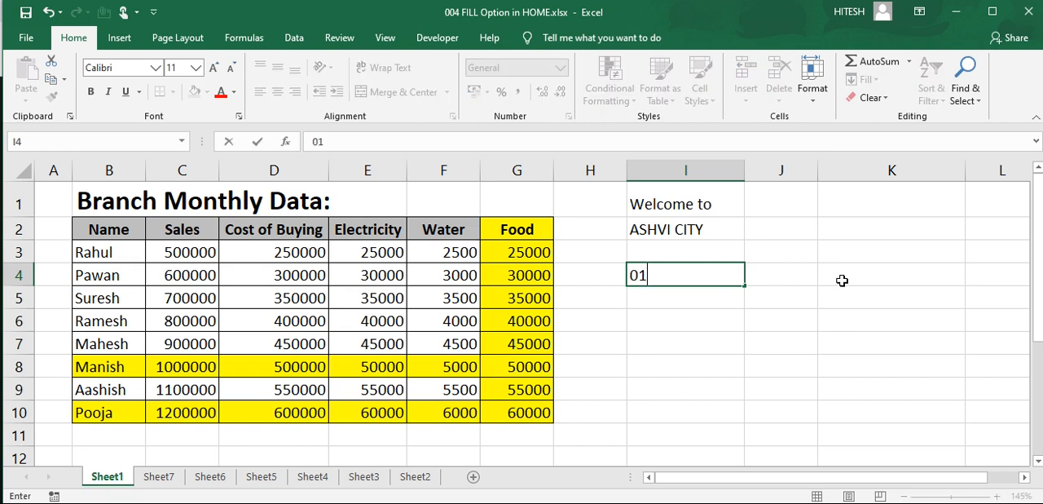
pyautogui.write('/01/2020')
pyautogui.press('Return')
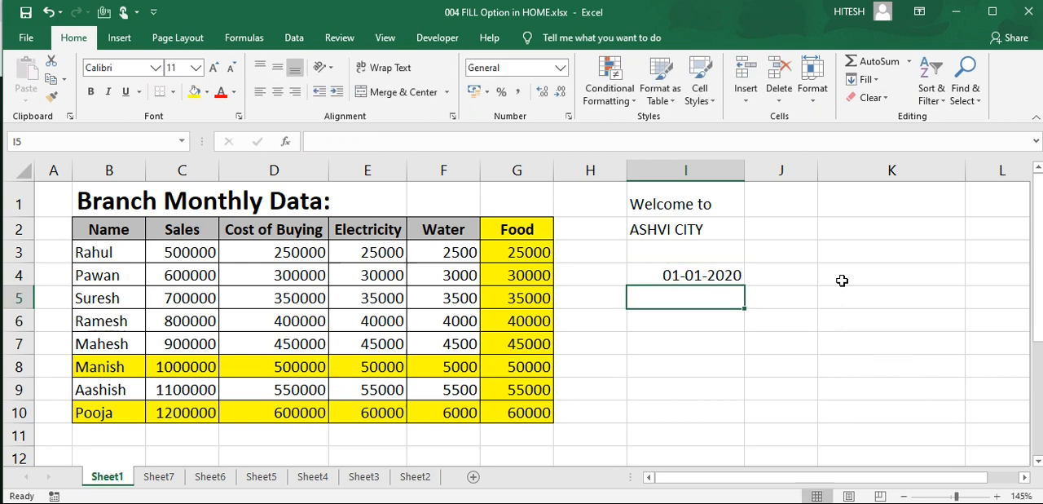
# Step: Fill I4:I8 with a Date series by Day using step value 1, and undo the fill
pyautogui.press('Up')
pyautogui.hotkey('shift', 'Down')
pyautogui.hotkey('shift', 'Down')
pyautogui.hotkey('shift', 'Down')
pyautogui.hotkey('shift', 'Down')
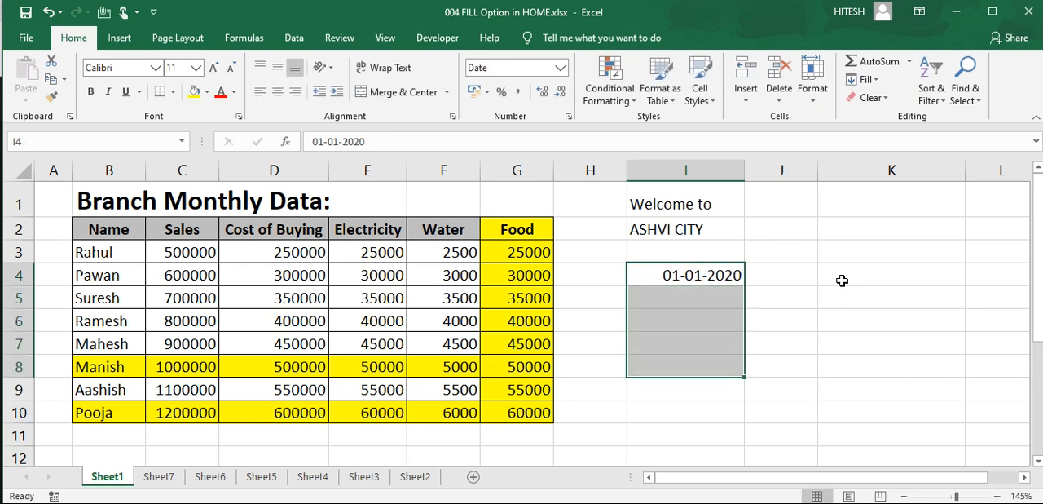
pyautogui.click(868, 79)
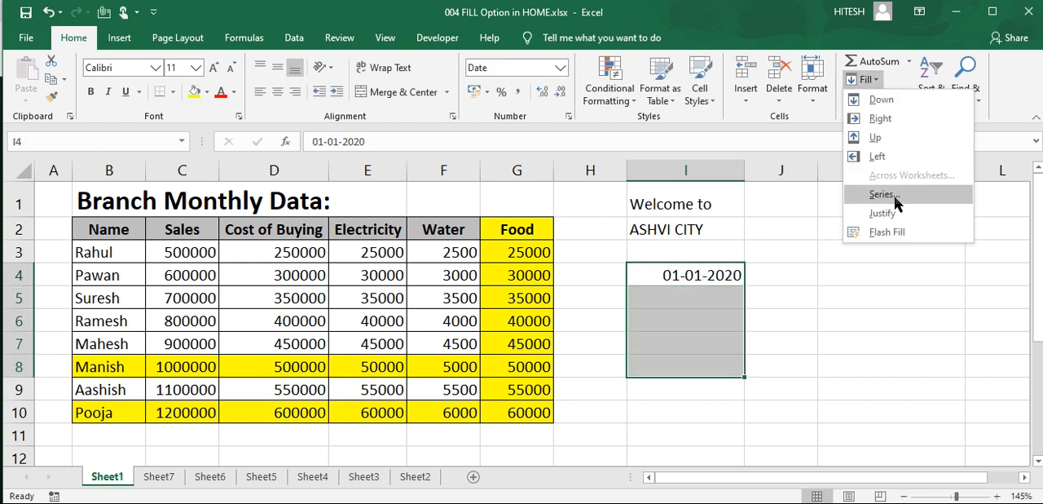
pyautogui.click(894, 195)
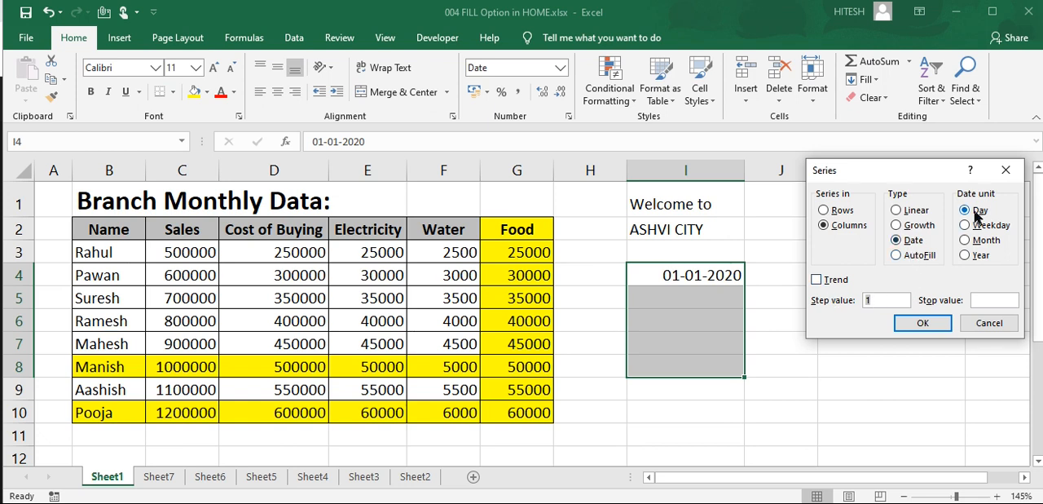
pyautogui.click(884, 304)
pyautogui.click(924, 325)
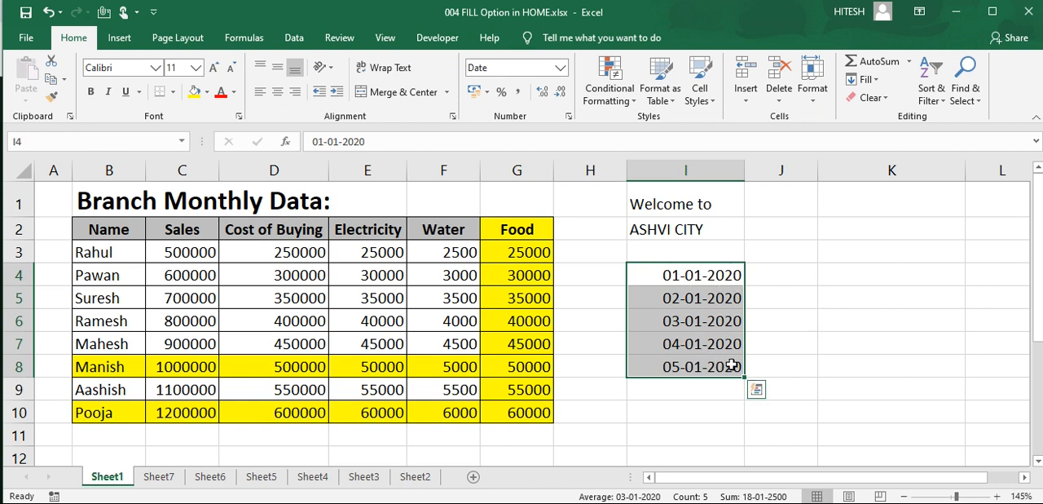
pyautogui.hotkey('ctrl', 'z')
# Step: Try to fill I4:I8 with a Date series by Weekday using step value 1
pyautogui.click(865, 79)
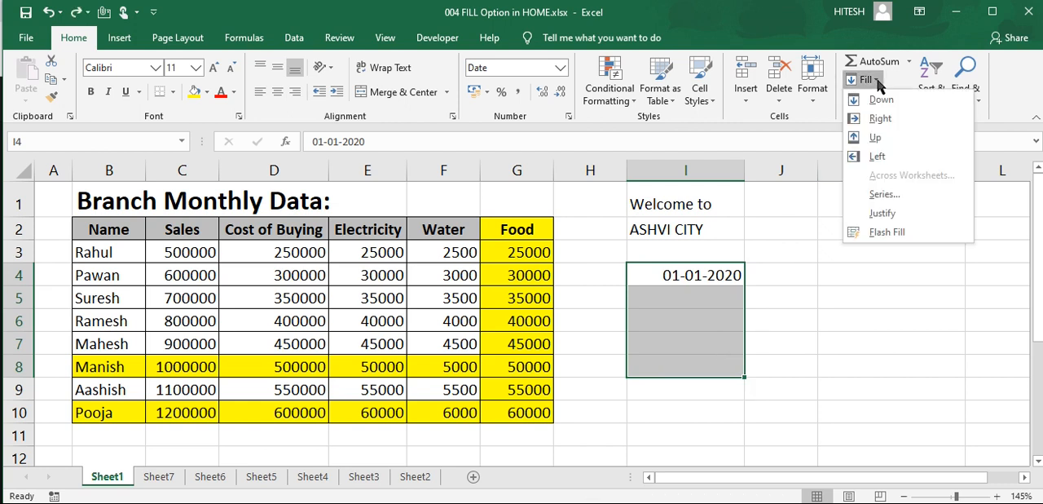
pyautogui.click(886, 197)
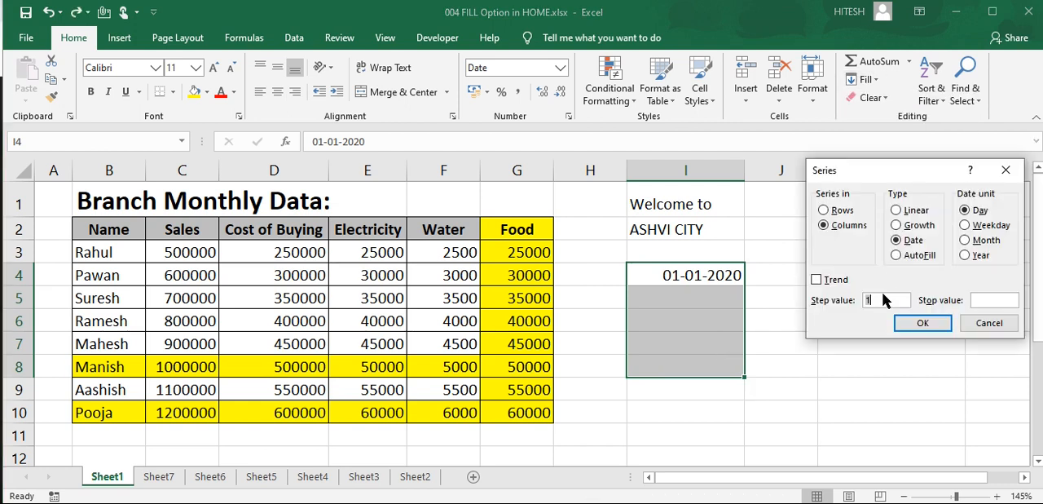
pyautogui.click(966, 227)
pyautogui.click(922, 324)
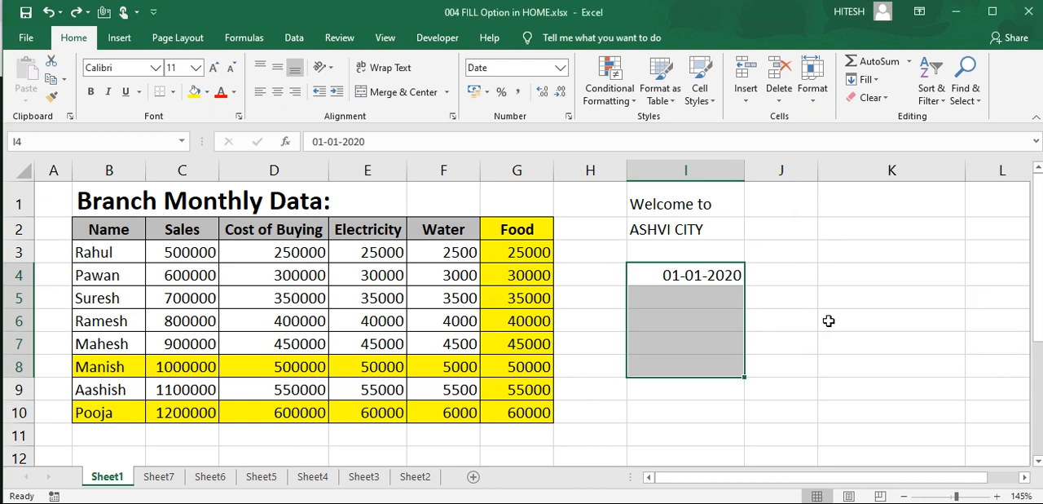
# Step: Move the date from I4 to J2 and autofit the width of column J
pyautogui.click(710, 276)
pyautogui.hotkey('ctrl', 'c')
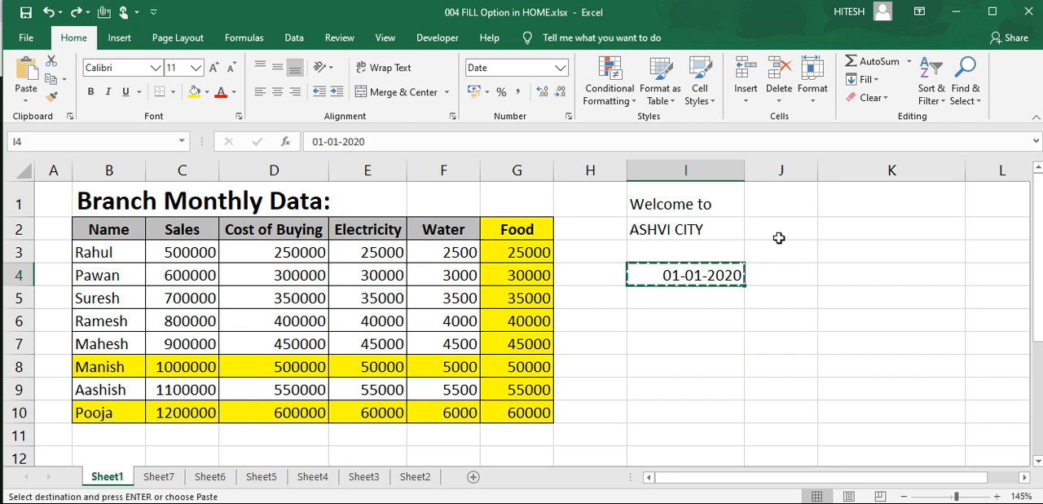
pyautogui.click(809, 229)
pyautogui.press('Return')
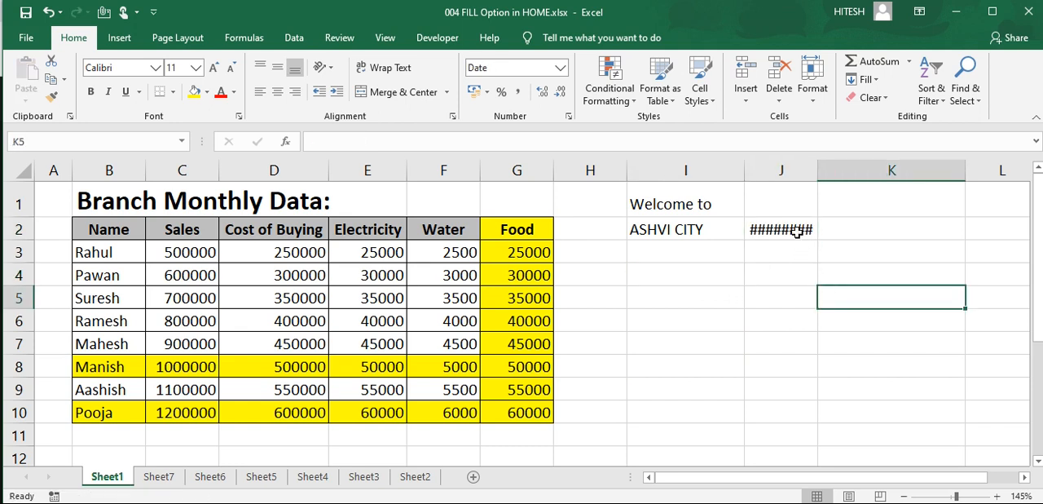
pyautogui.doubleClick(817, 174)
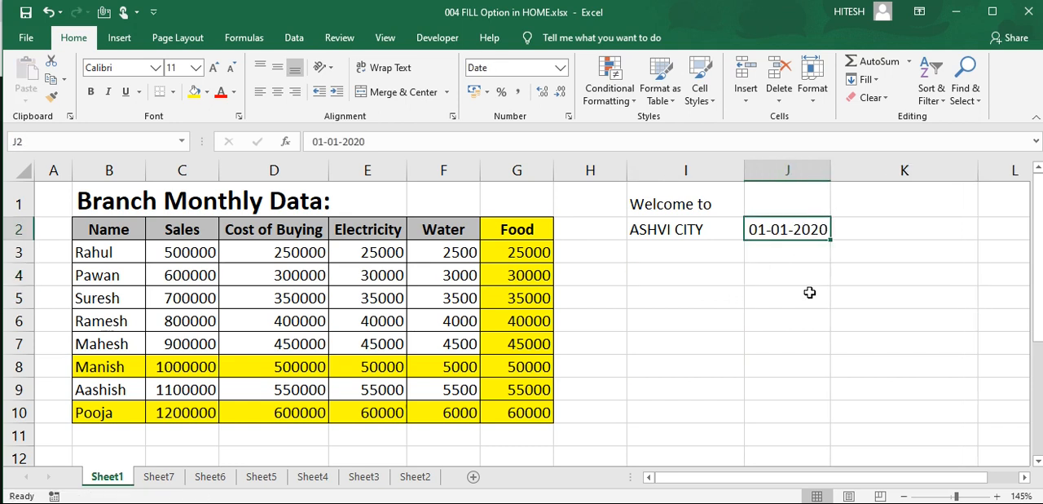
# Step: Fill J2:J10 down the column with a Date series by Weekday using step value 1
pyautogui.keyDown('shift'); pyautogui.click(802, 414); pyautogui.keyUp('shift')
pyautogui.click(866, 79)
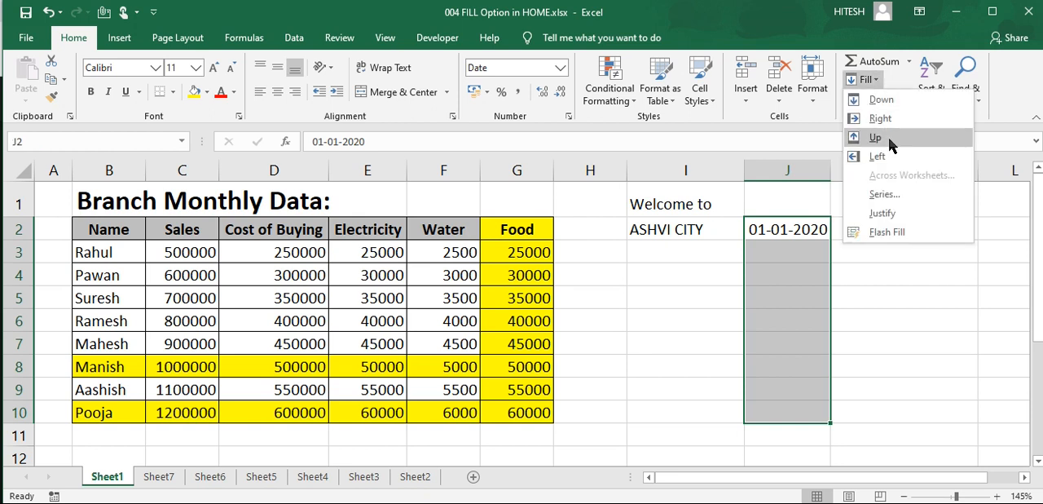
pyautogui.click(884, 196)
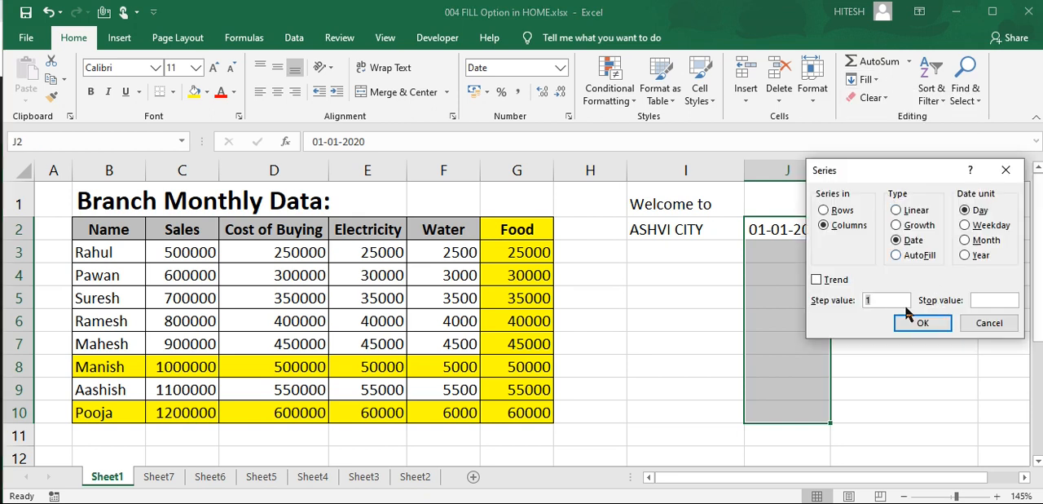
pyautogui.click(1003, 225)
pyautogui.moveTo(945, 168); pyautogui.dragTo(471, 182)
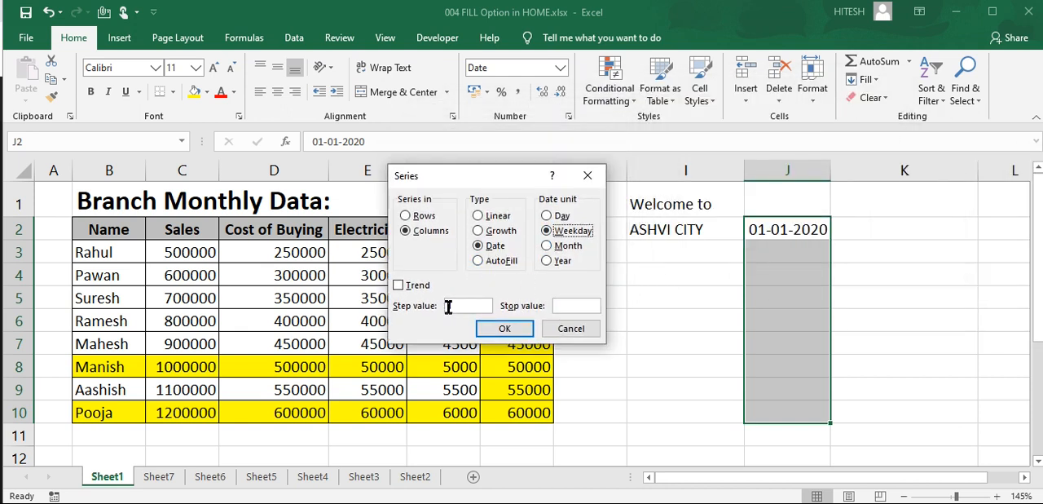
pyautogui.click(505, 328)
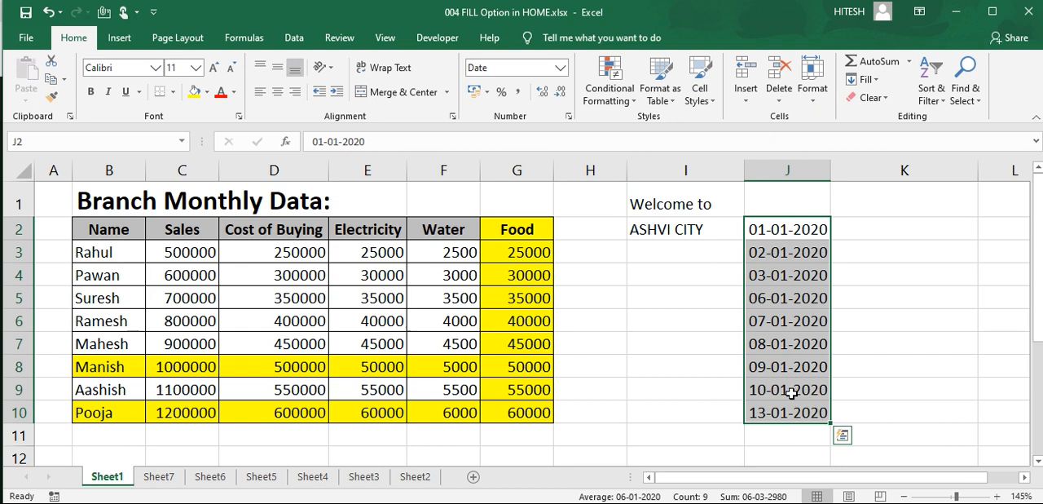
# Step: Undo the Weekday date fill in J2:J10
pyautogui.hotkey('ctrl', 'z')
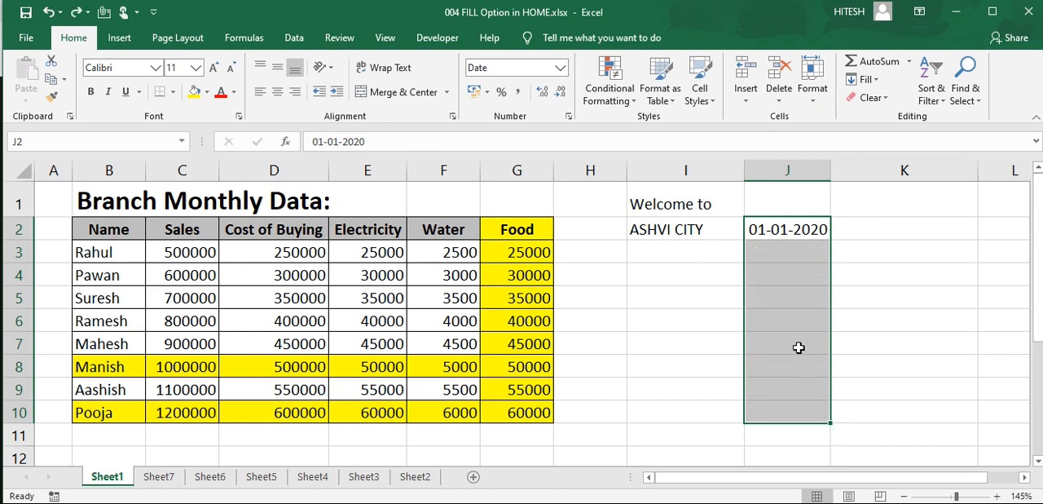
pyautogui.click(866, 79)
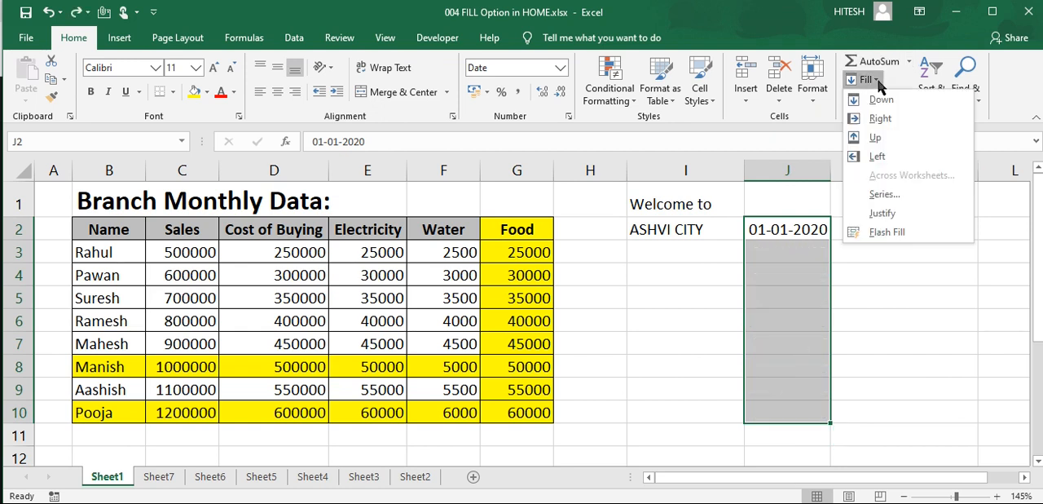
pyautogui.click(885, 194)
pyautogui.click(546, 247)
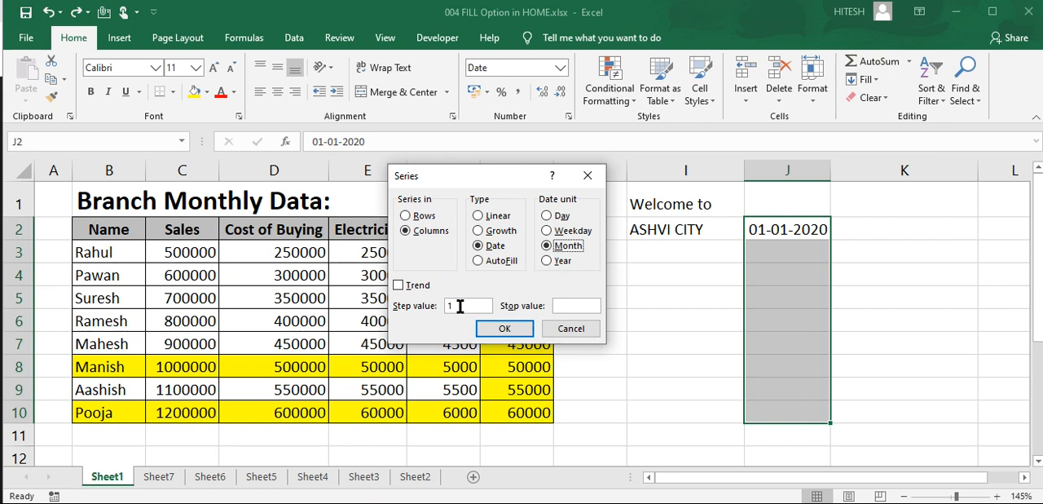
pyautogui.click(570, 328)
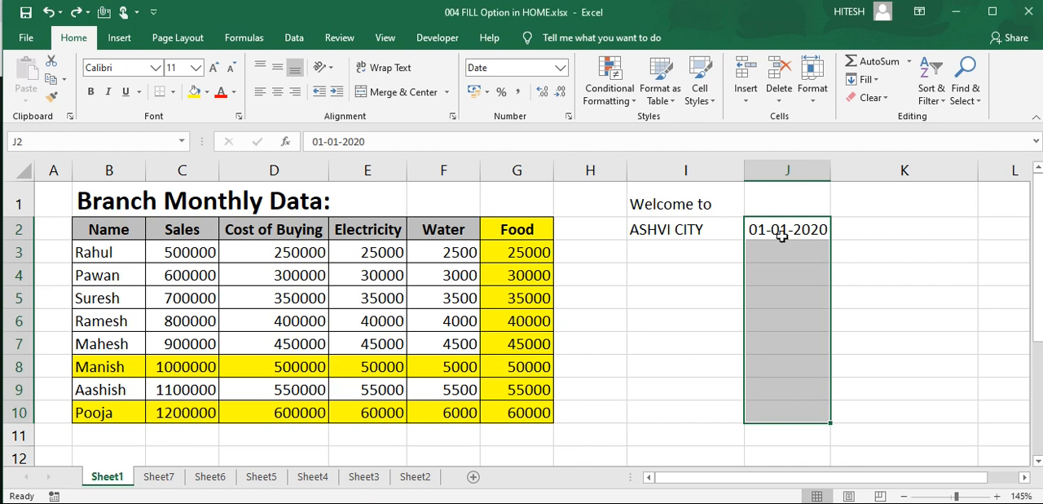
# Step: Enter the dates 01/02/2020 in J3 and 01/03/2020 in J4 as a manual monthly example
pyautogui.click(785, 230)
pyautogui.click(790, 252)
pyautogui.write('02')
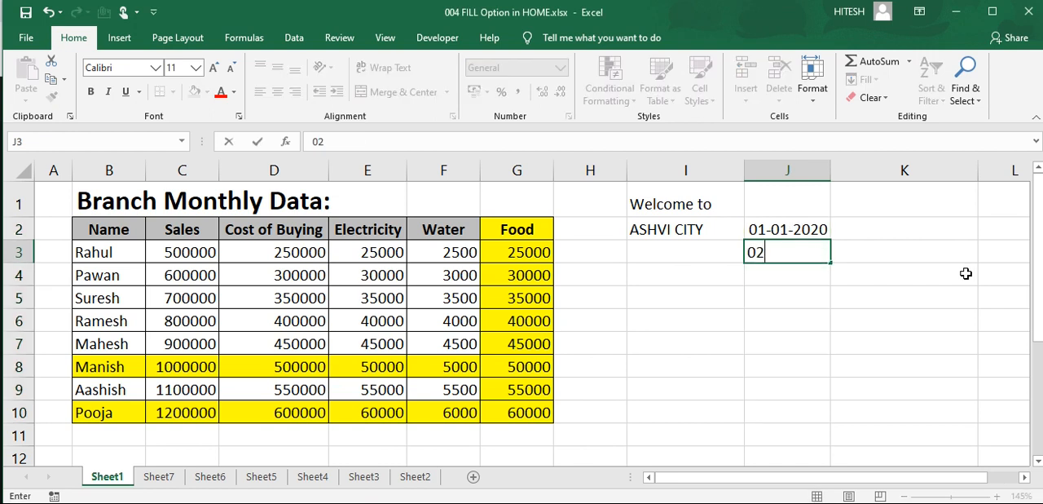
pyautogui.press('BackSpace')
pyautogui.write('01/02')
pyautogui.press('BackSpace')
pyautogui.press('BackSpace')
pyautogui.press('BackSpace')
pyautogui.press('BackSpace')
pyautogui.press('BackSpace')
pyautogui.write('1/02/')
pyautogui.write('2020')
pyautogui.press('Return')
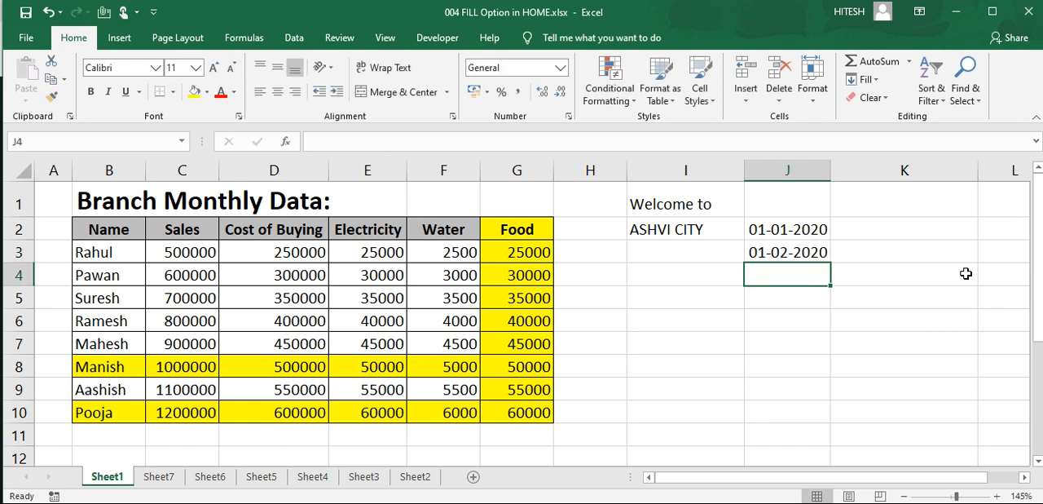
pyautogui.write('01/03/2020')
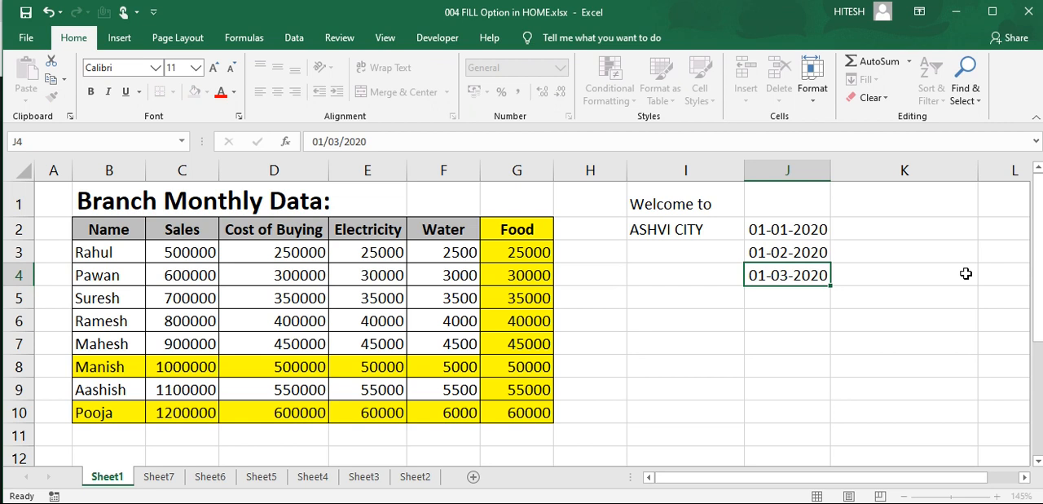
pyautogui.press('Return')
# Step: Delete the manually entered dates from J3:J4
pyautogui.moveTo(796, 255); pyautogui.dragTo(797, 273)
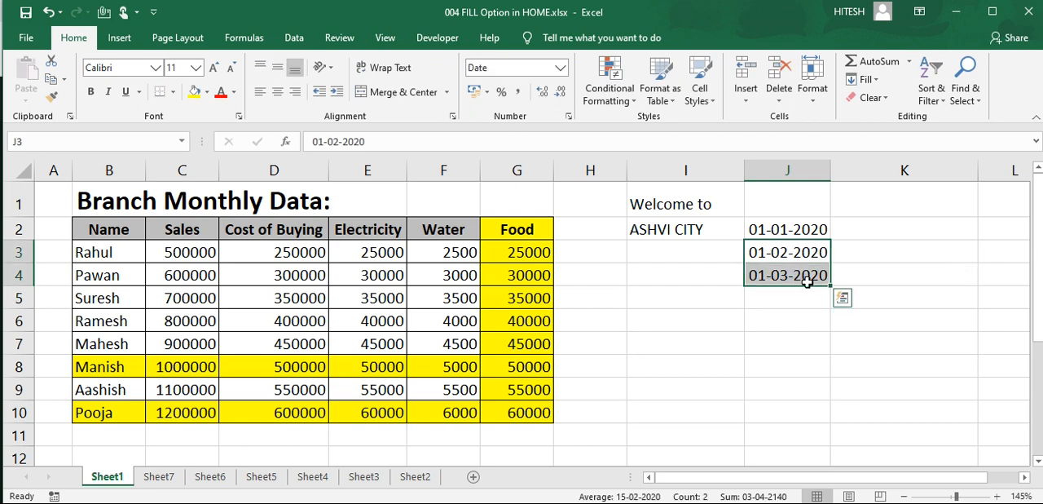
pyautogui.press('Delete')
pyautogui.click(806, 322)
# Step: Fill J2:J7 down the column with a Date series by Month using step value 1, and undo the fill
pyautogui.moveTo(790, 229); pyautogui.dragTo(812, 334)
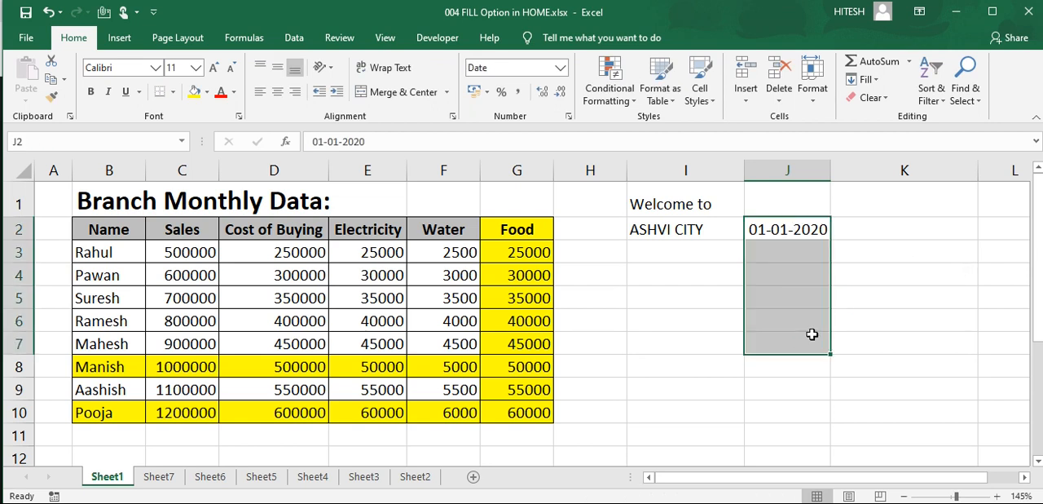
pyautogui.click(866, 80)
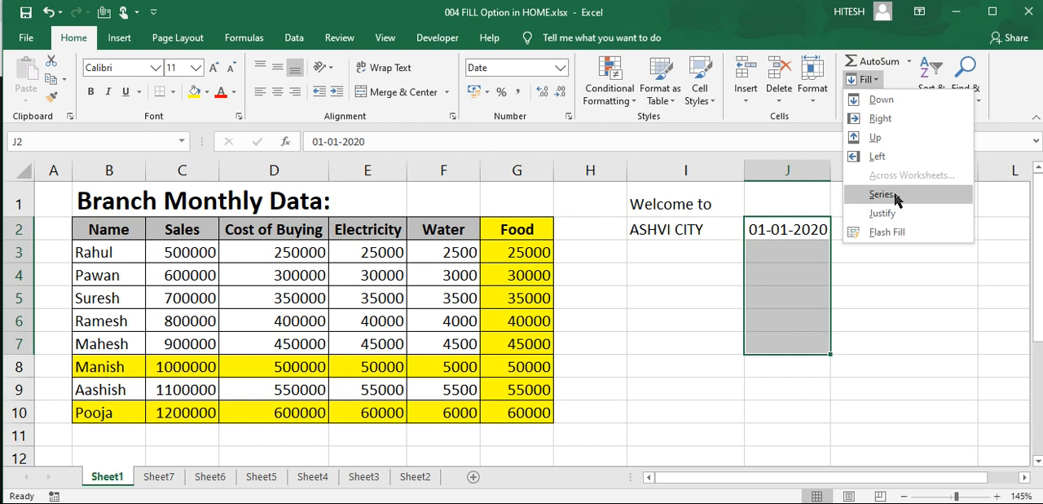
pyautogui.click(881, 194)
pyautogui.click(547, 246)
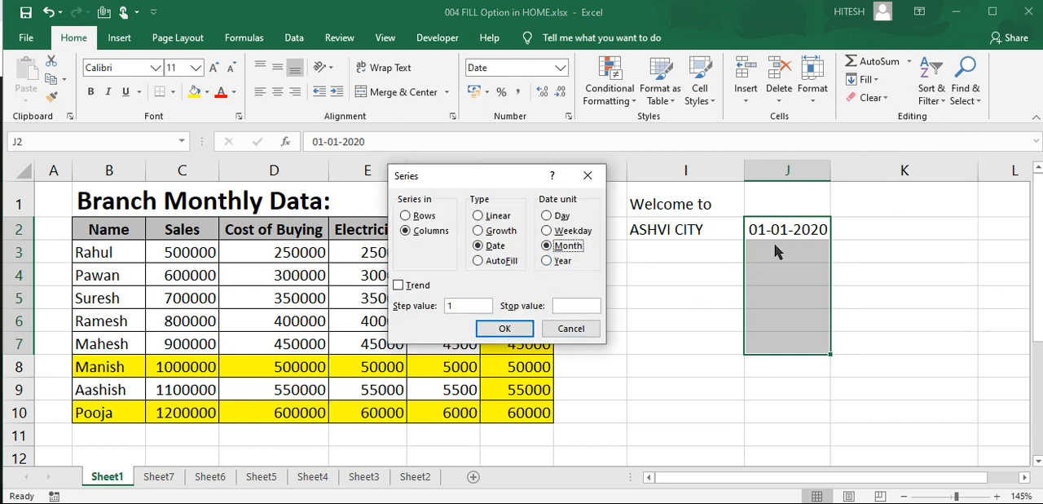
pyautogui.click(517, 330)
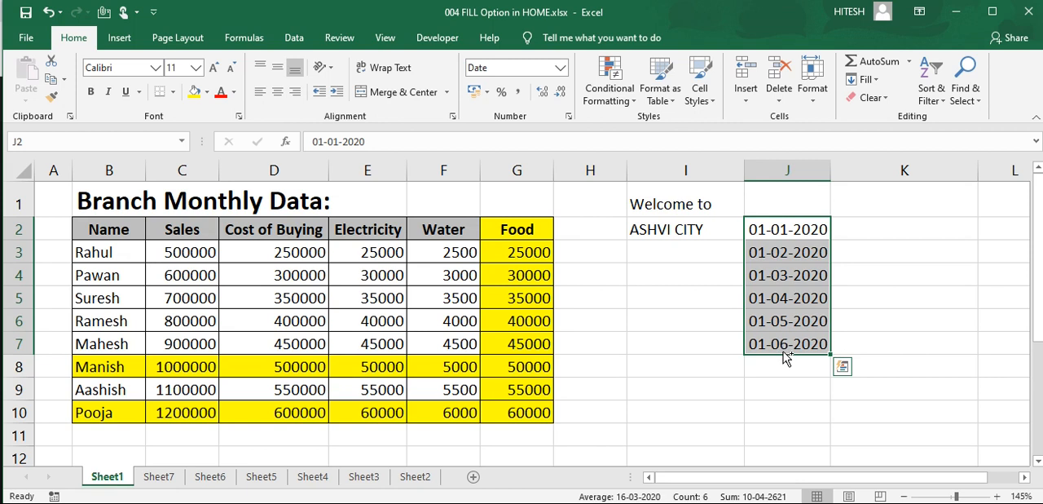
pyautogui.hotkey('ctrl', 'z')
# Step: Fill J2:J7 down the column with a Date series by Year using step value 1
pyautogui.click(870, 79)
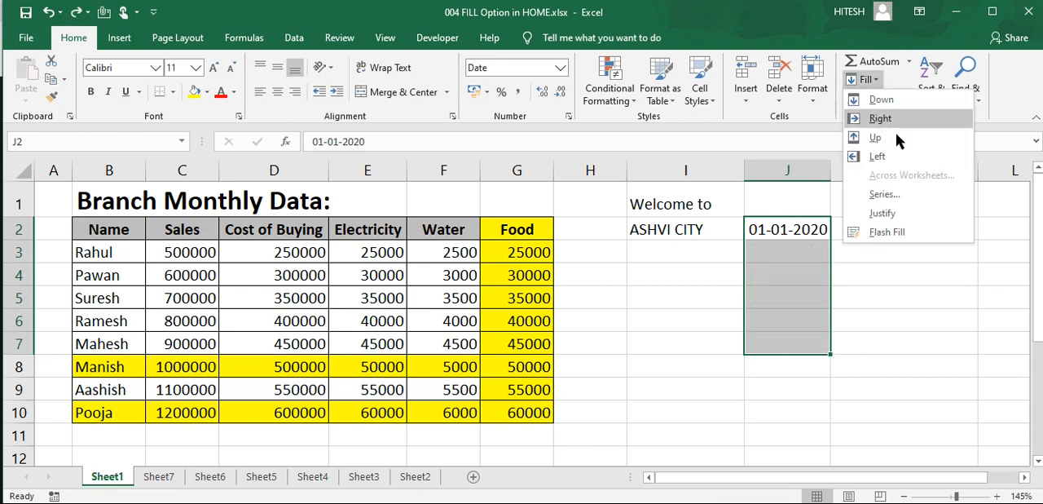
pyautogui.click(899, 196)
pyautogui.click(547, 261)
pyautogui.click(501, 328)
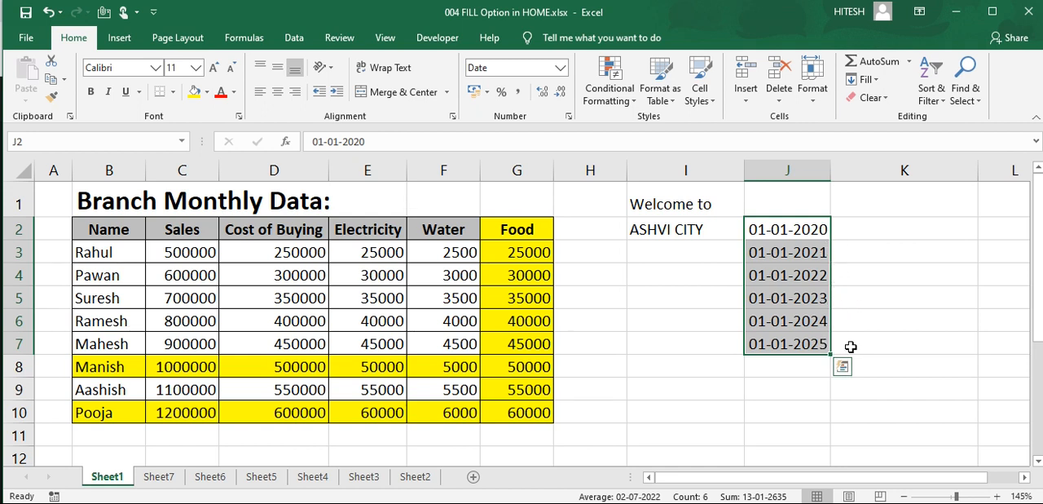
pyautogui.click(878, 87)
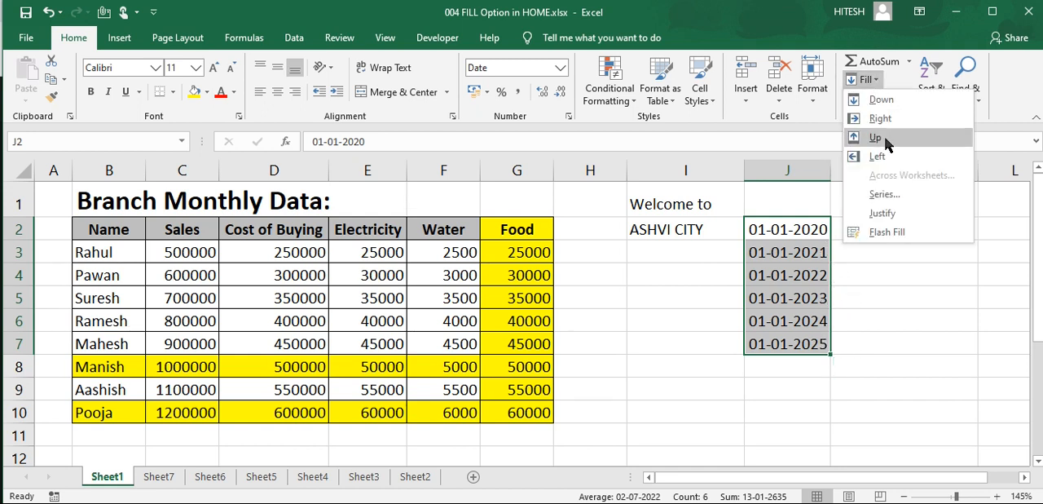
pyautogui.click(886, 196)
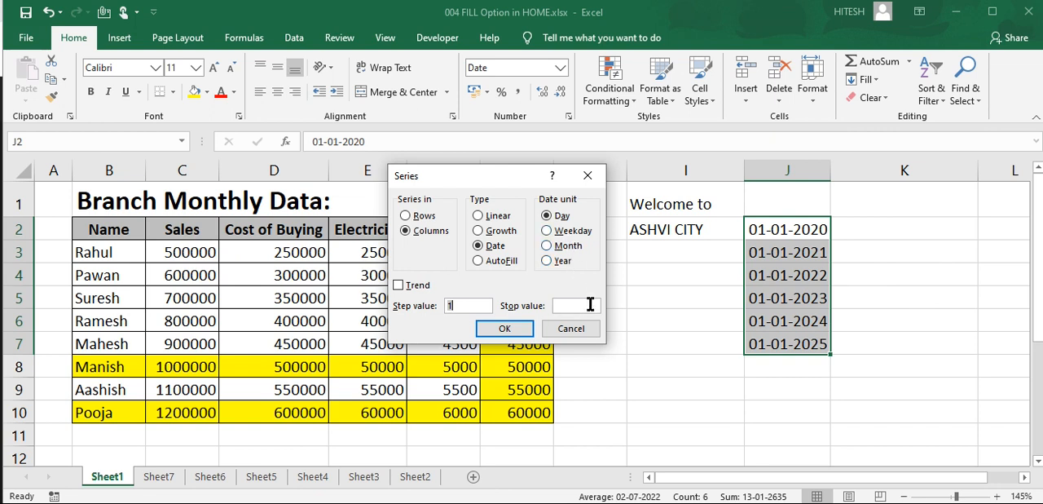
pyautogui.click(572, 329)
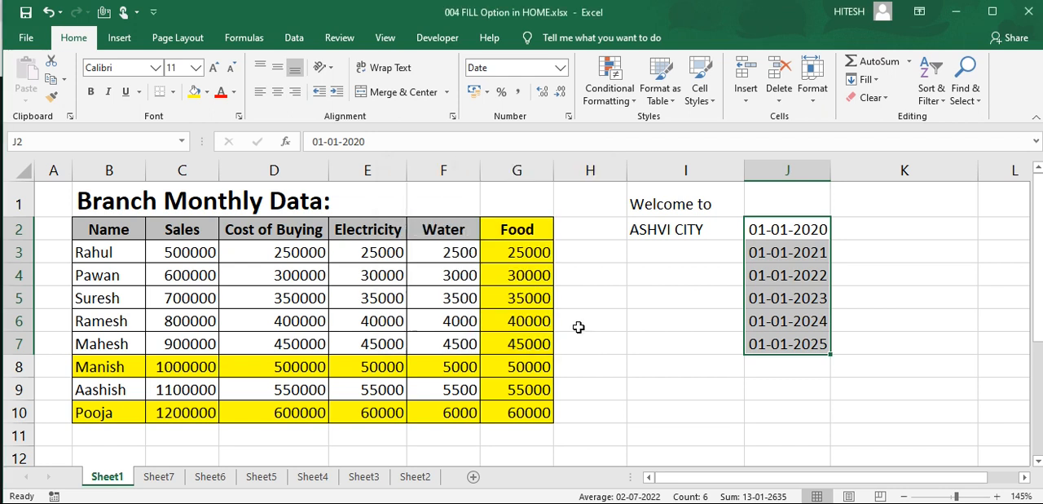
pyautogui.click(875, 80)
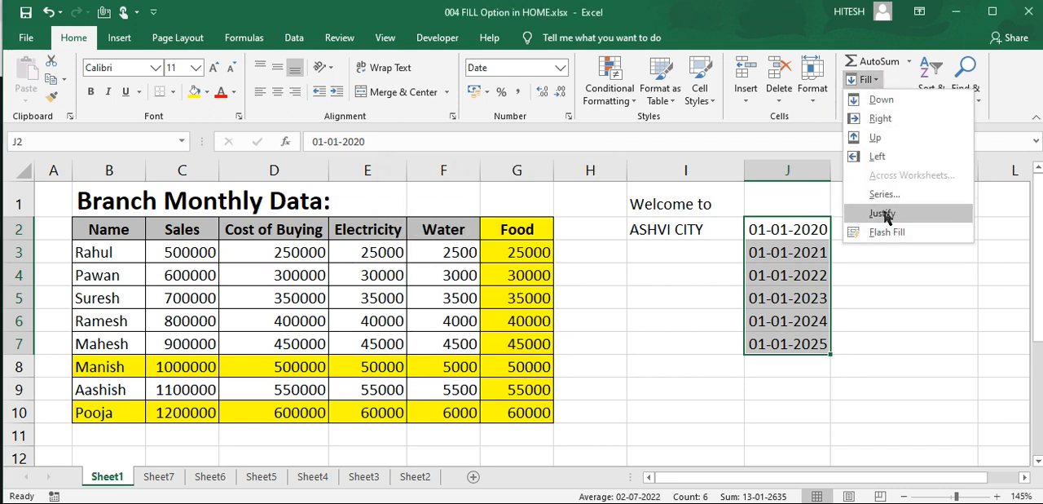
pyautogui.click(885, 233)
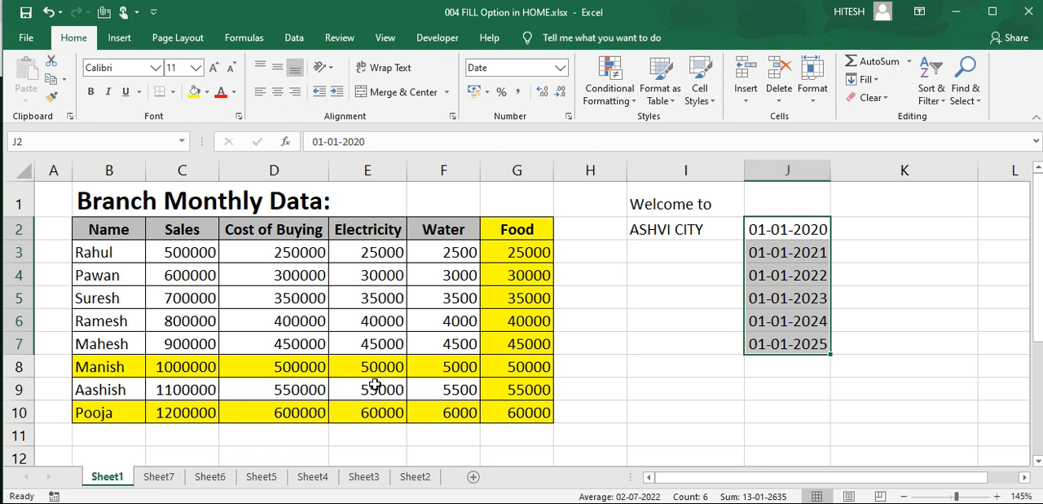
pyautogui.moveTo(492, 412)
pyautogui.mouseDown()
pyautogui.moveTo(462, 396)
pyautogui.moveTo(480, 391)
pyautogui.moveTo(461, 412)
pyautogui.moveTo(499, 412)
pyautogui.mouseUp()
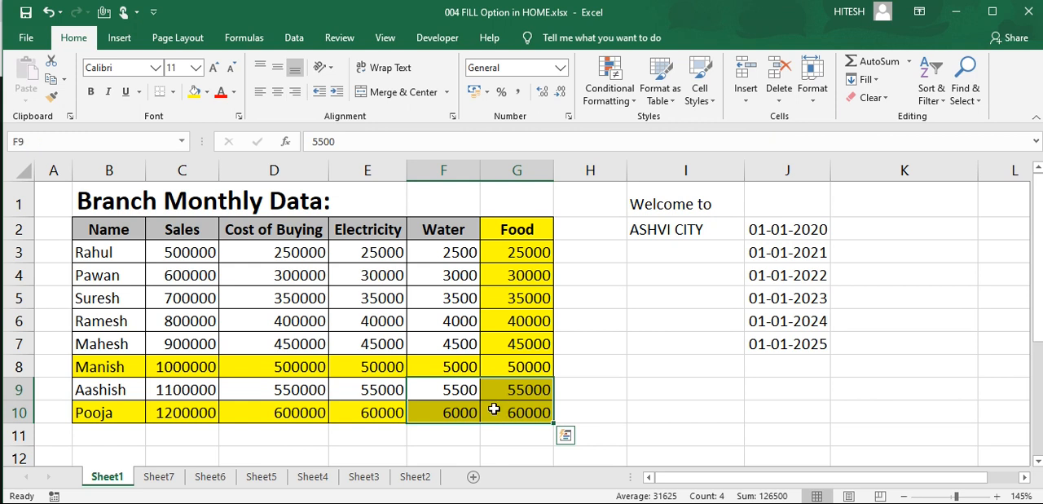
pyautogui.click(611, 340)
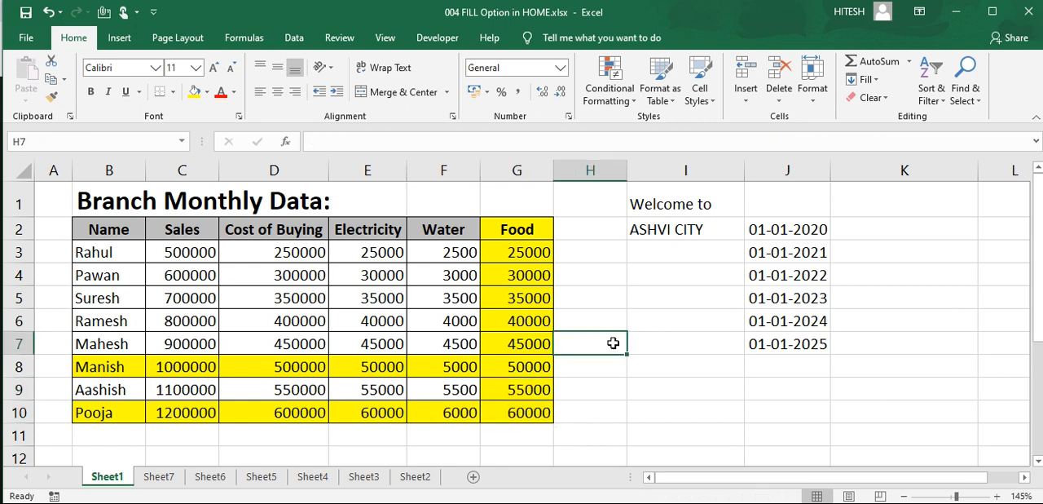